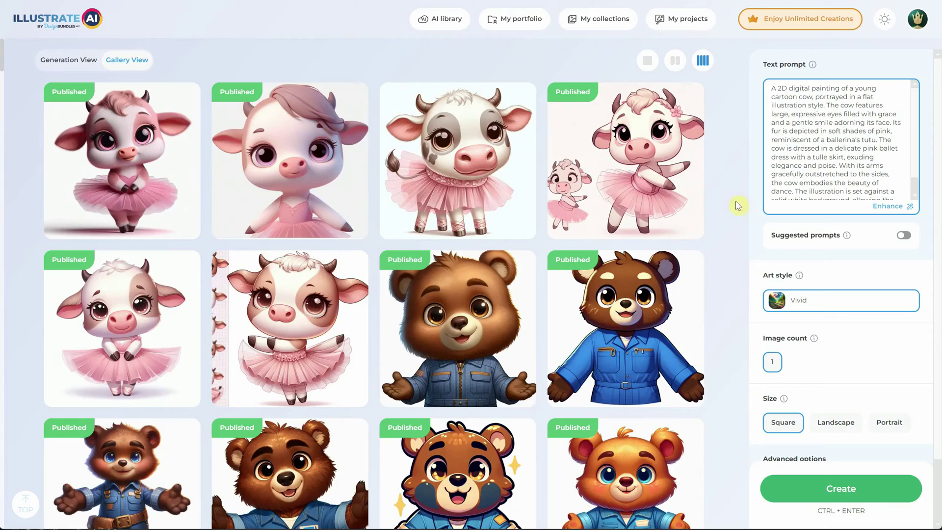
- Look through the published artwork in the gallery of generated images
scroll(737, 205, down, 10)
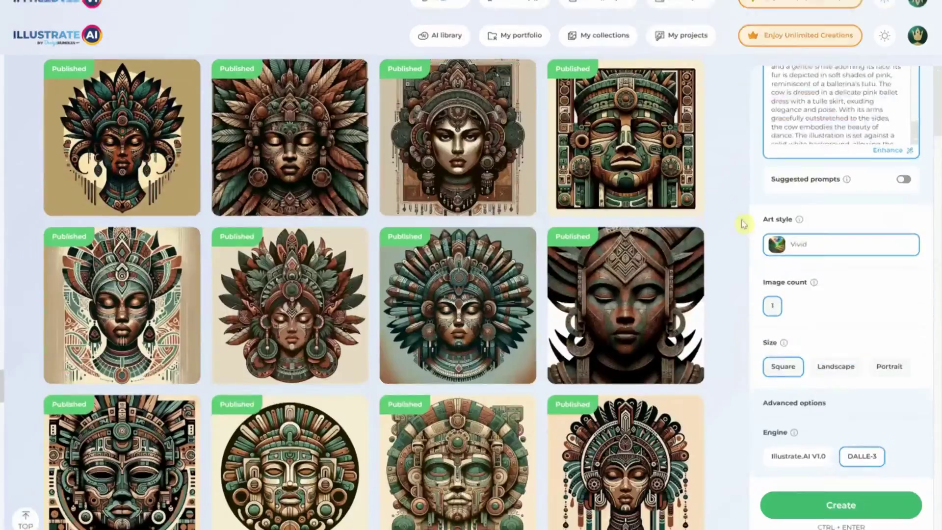
scroll(743, 207, down, 5)
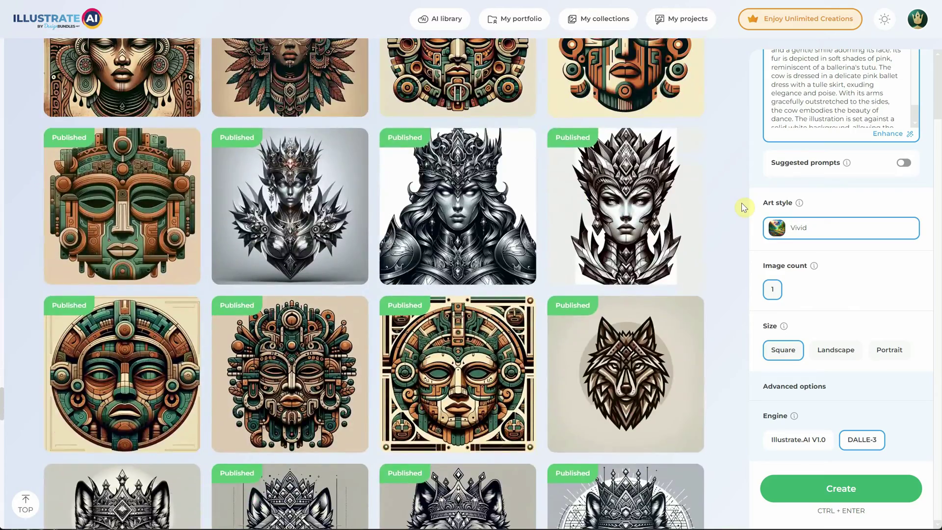
scroll(743, 205, down, 8)
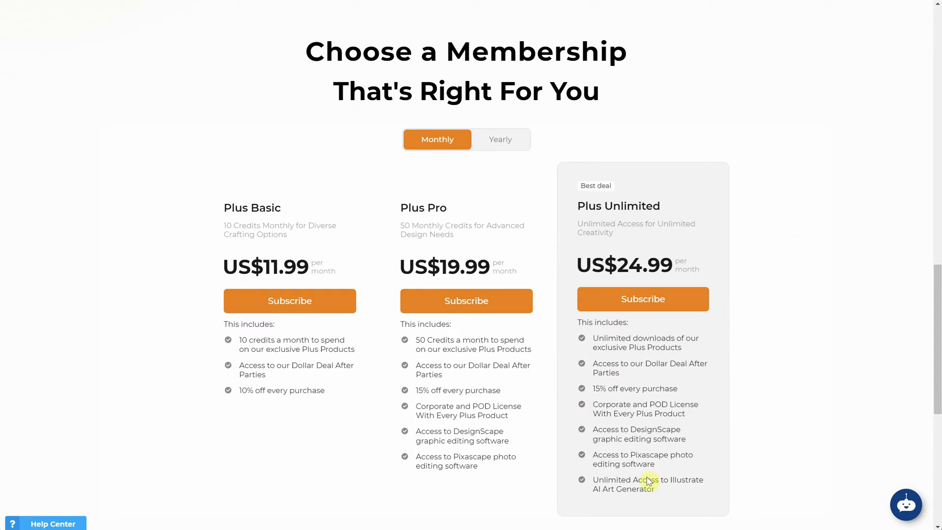
- Highlight the Illustrate AI Art Generator benefit listed under the Plus Unlimited membership
drag(593, 483, 679, 493)
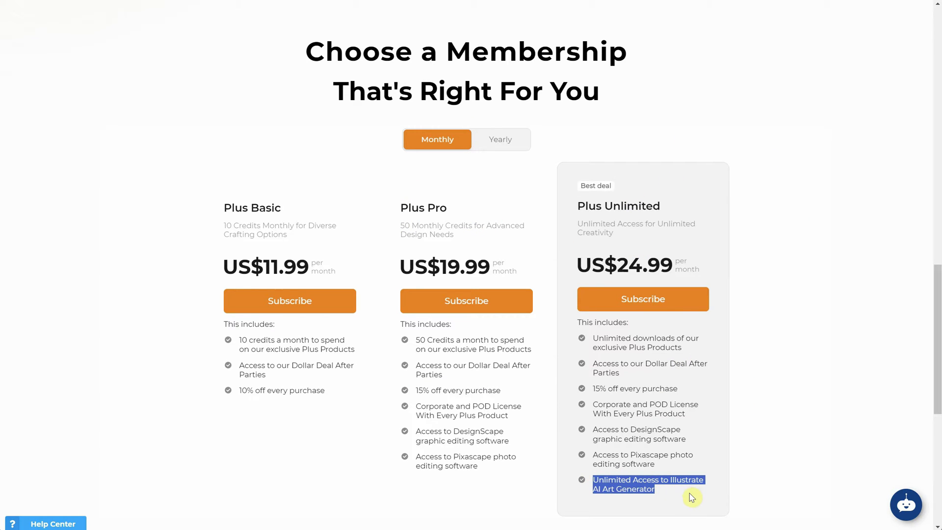
click(772, 464)
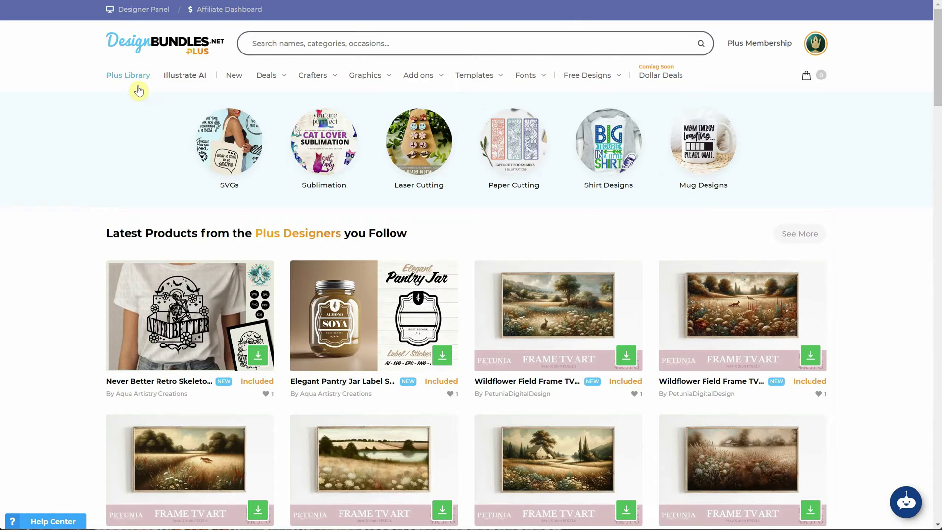
- Open the Plus Library and look over its included products
click(131, 80)
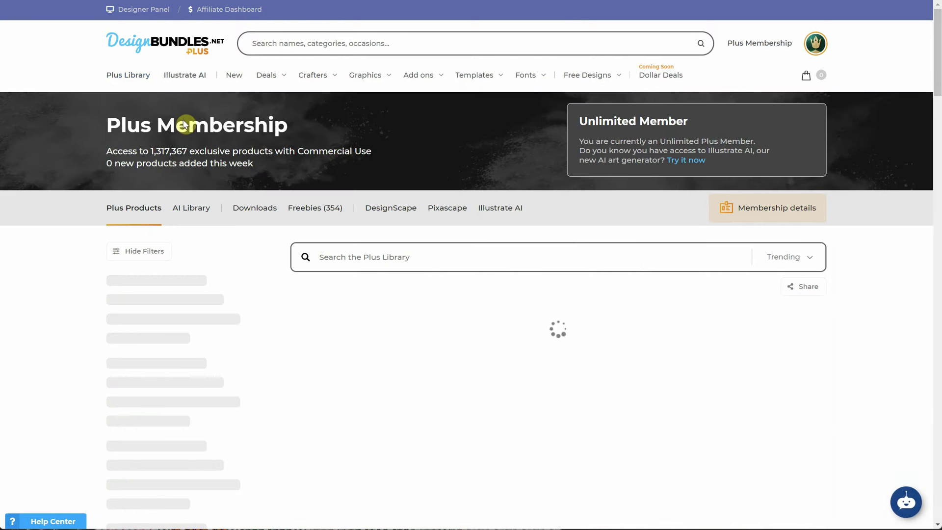
scroll(448, 162, down, 2)
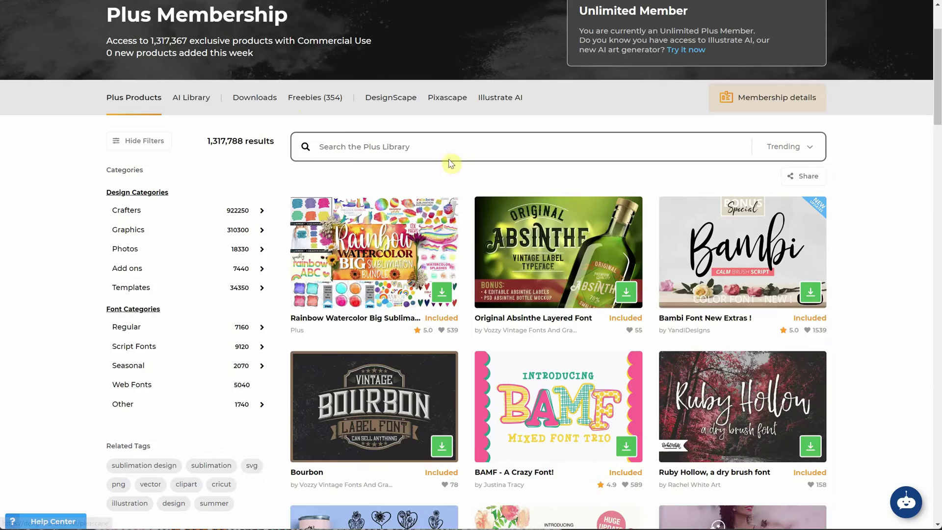
scroll(407, 206, down, 8)
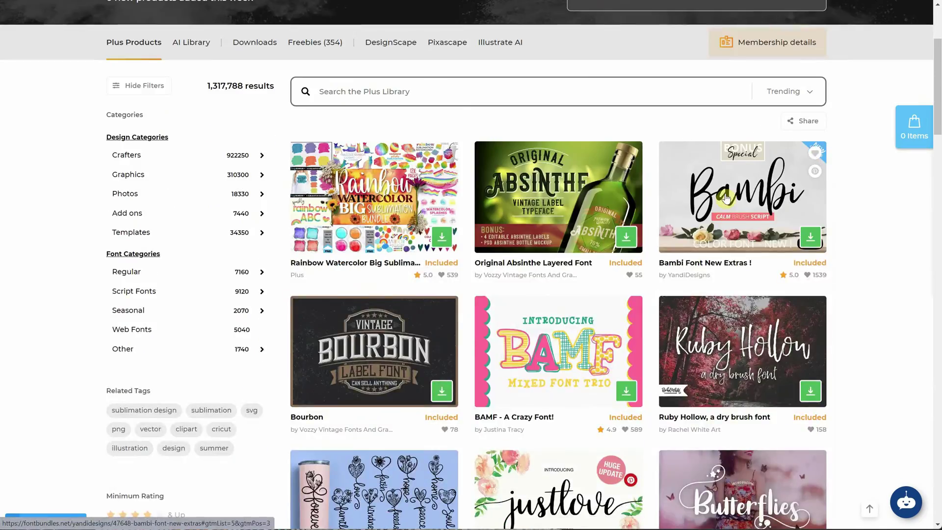
scroll(418, 216, up, 10)
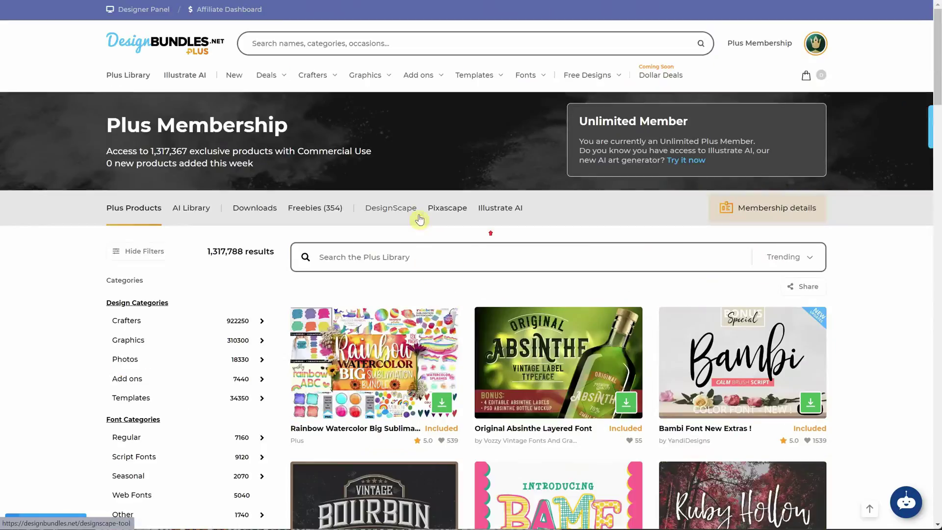
- Filter the Plus Library to SVGs within Crafters and browse the listed design bundles
scroll(141, 241, down, 2)
click(128, 211)
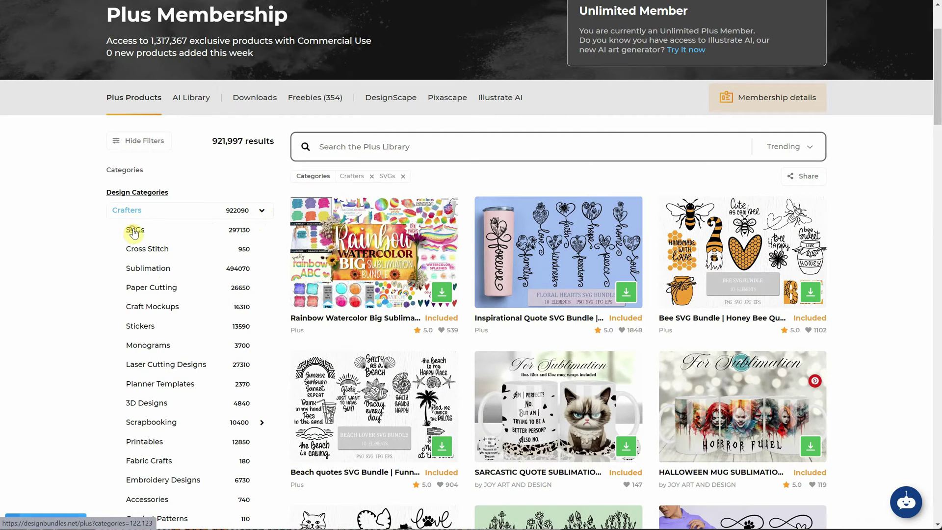
scroll(771, 239, down, 3)
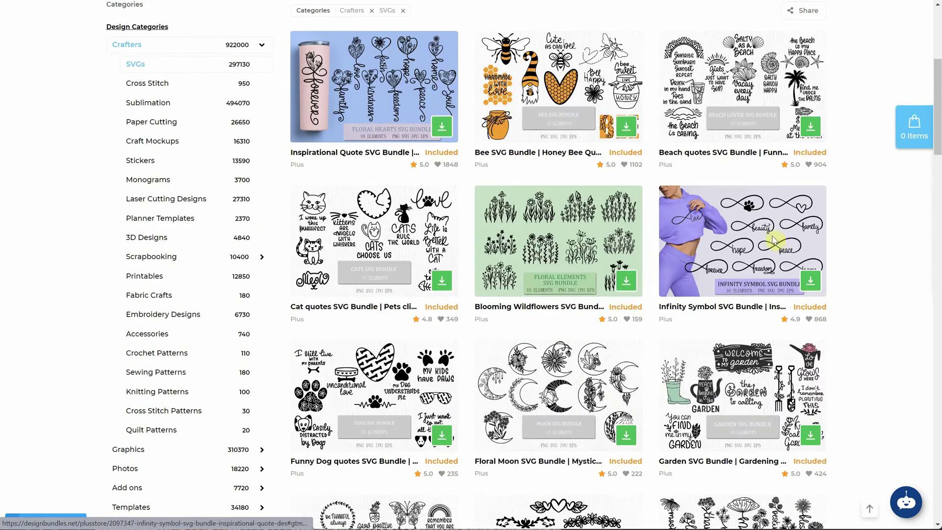
scroll(623, 282, down, 3)
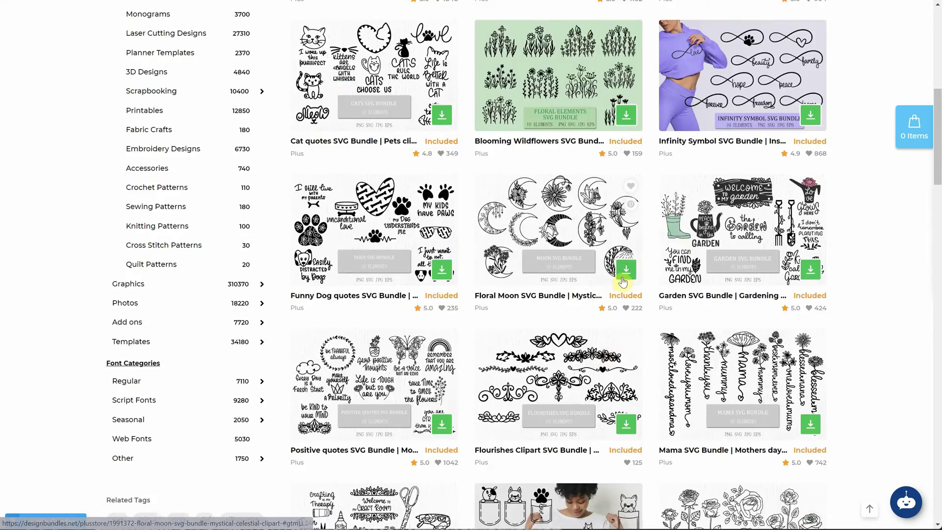
scroll(623, 282, down, 13)
scroll(579, 275, up, 17)
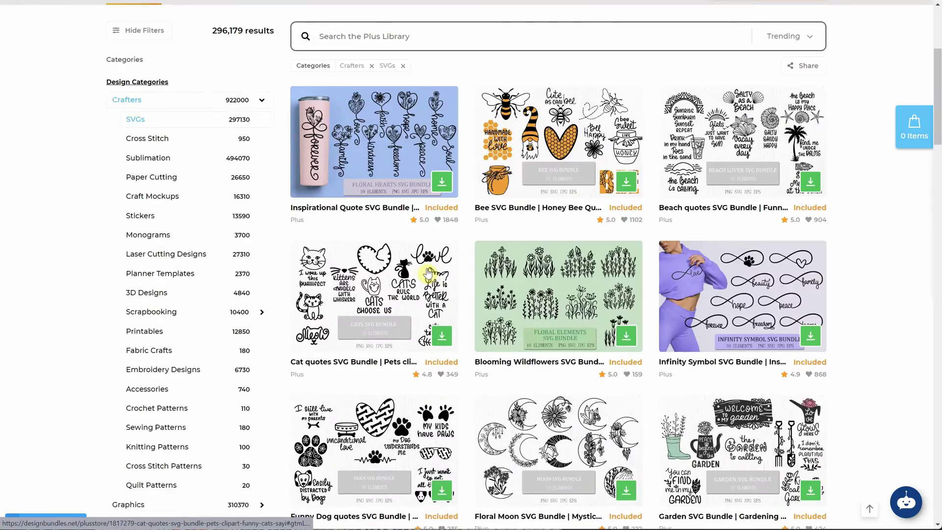
scroll(184, 210, down, 1)
scroll(185, 210, up, 1)
scroll(185, 208, down, 3)
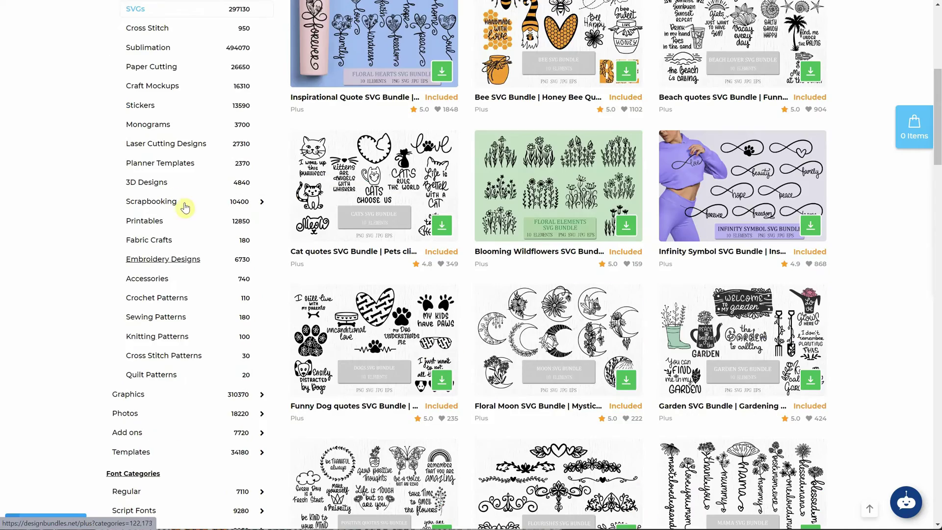
- Switch the Plus Library category to Graphics and browse its products
click(141, 398)
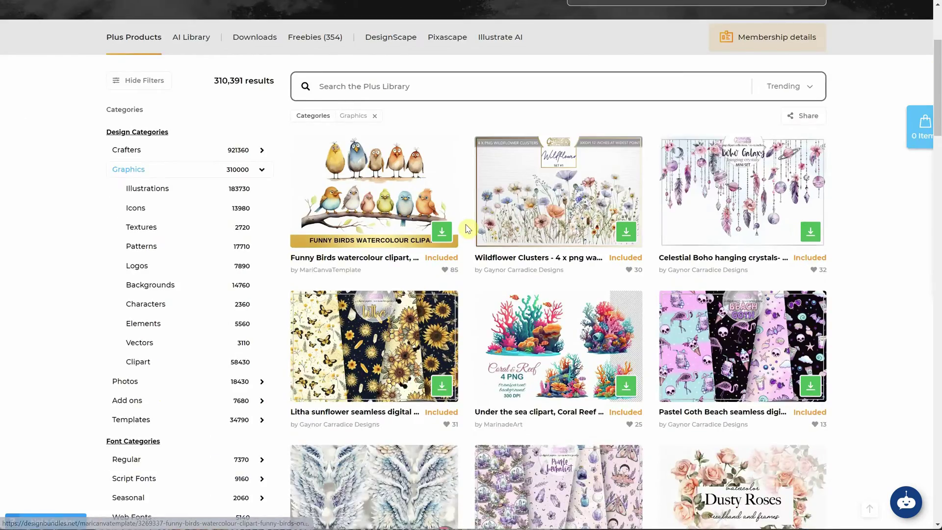
scroll(466, 229, down, 5)
scroll(208, 225, up, 10)
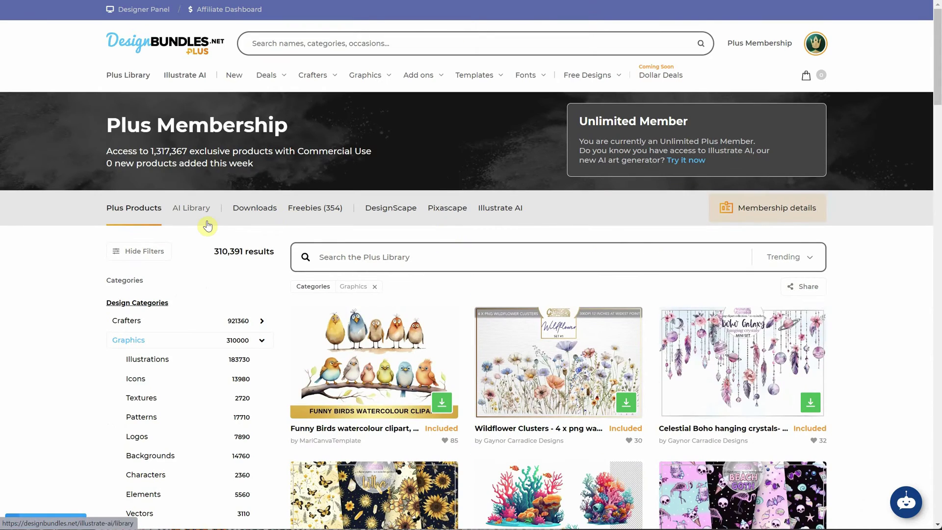
- Go to Illustrate AI, open its gallery of AI-generated images and browse through the artwork
click(183, 80)
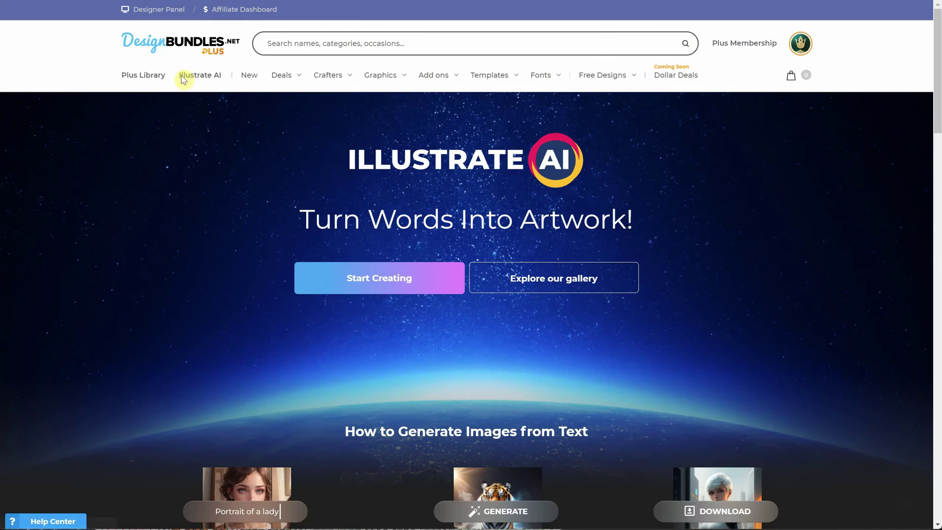
scroll(553, 198, down, 2)
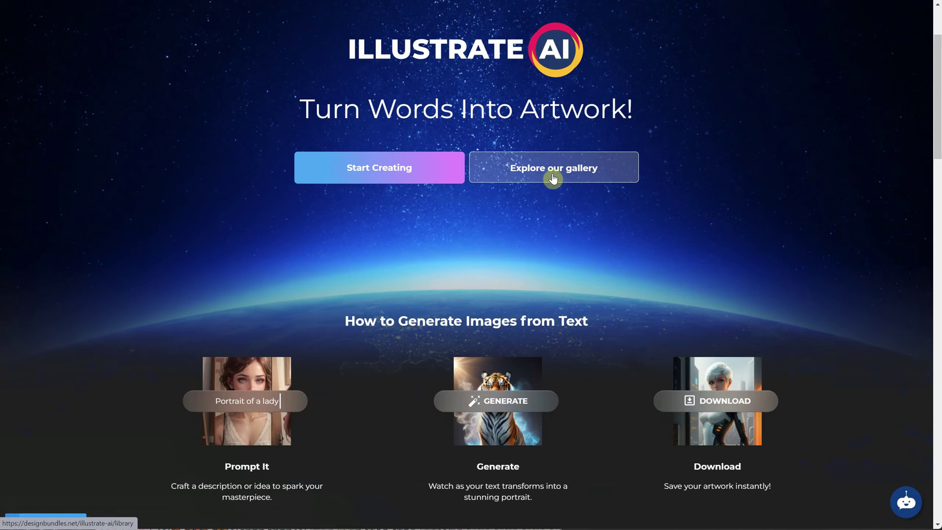
click(555, 176)
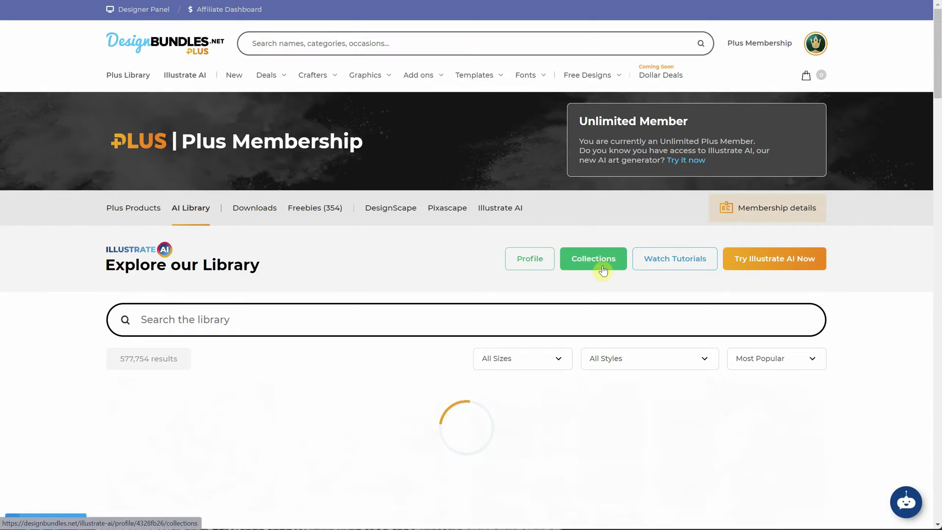
scroll(653, 288, down, 2)
scroll(653, 288, down, 20)
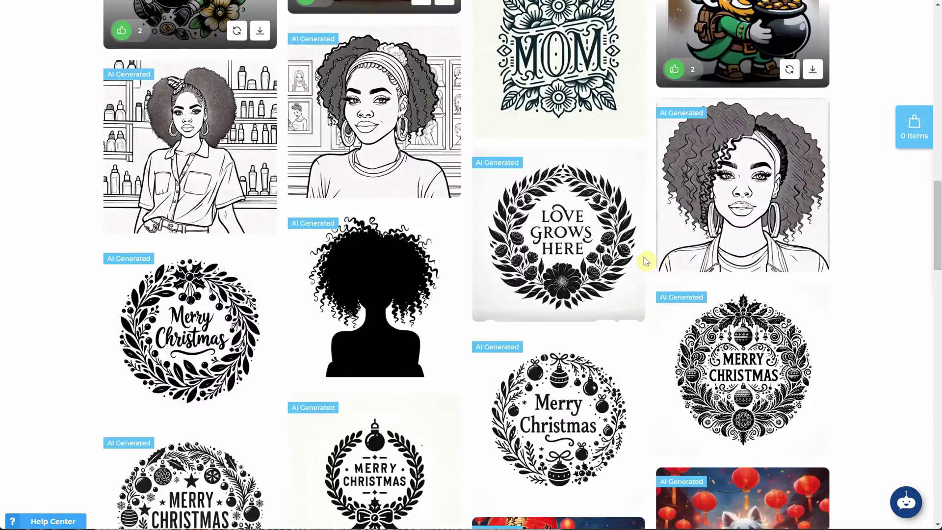
scroll(648, 258, down, 20)
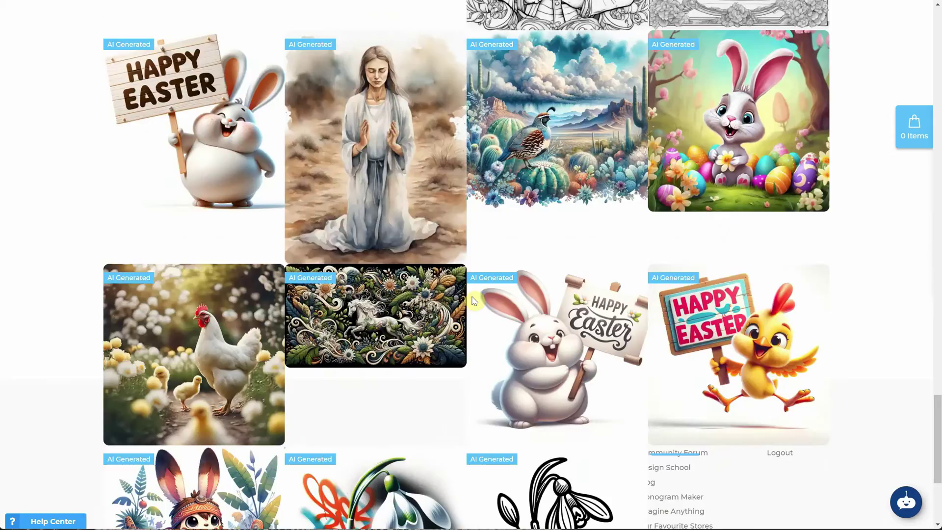
scroll(609, 314, down, 20)
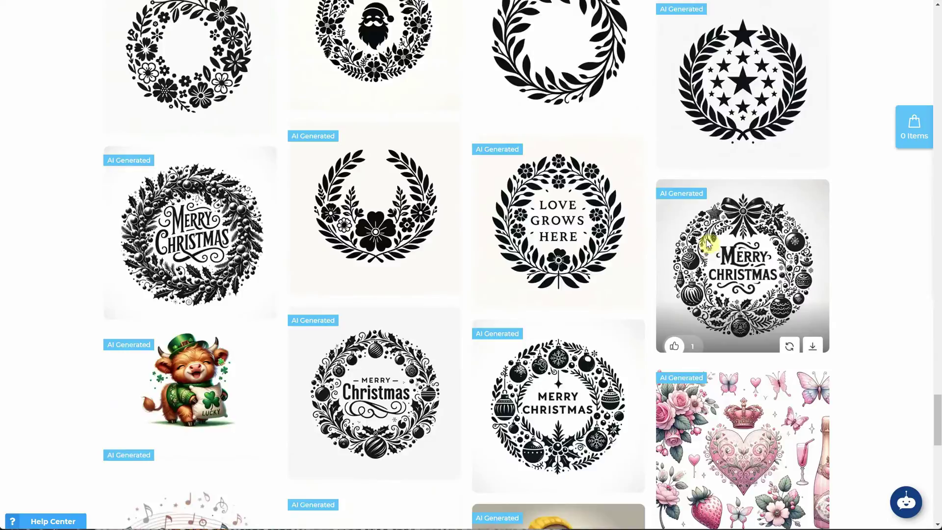
scroll(708, 238, down, 5)
scroll(715, 231, up, 20)
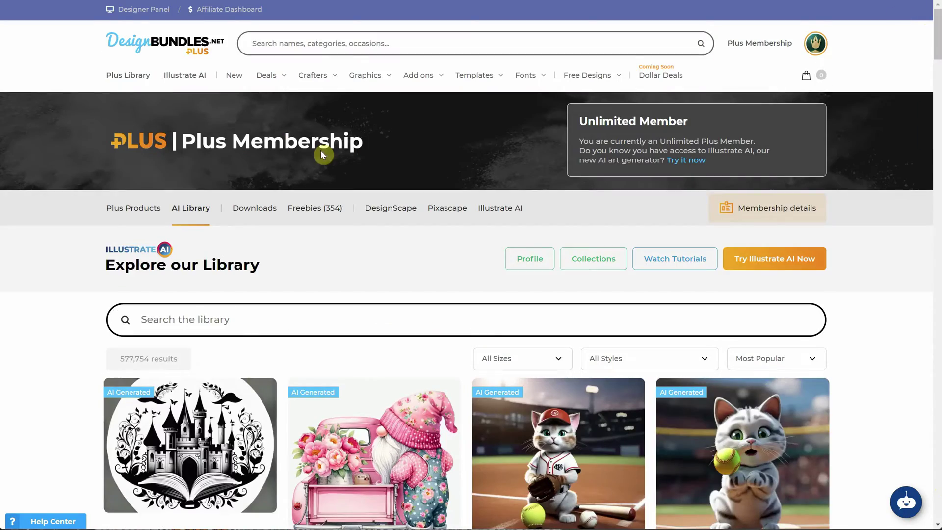
- Search the AI library for "cat" and look through the matching images
click(206, 318)
text(cat)
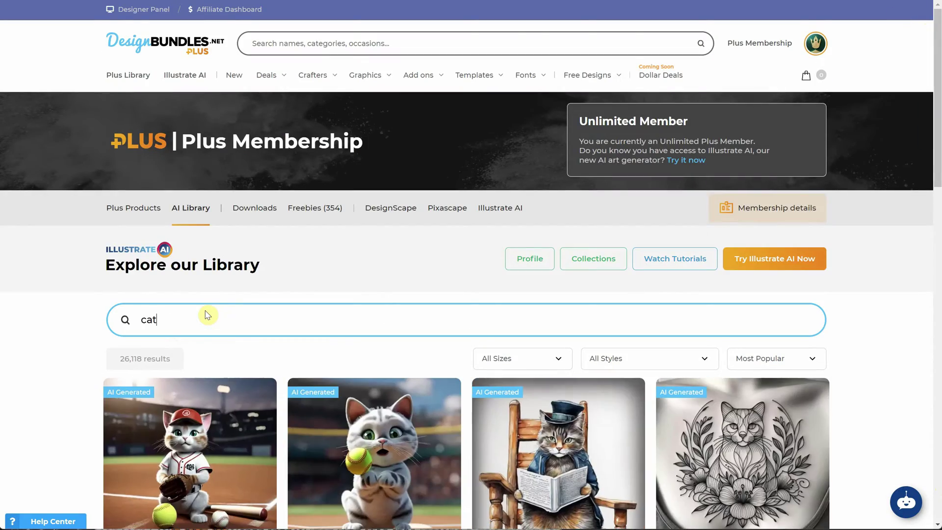
scroll(206, 316, down, 15)
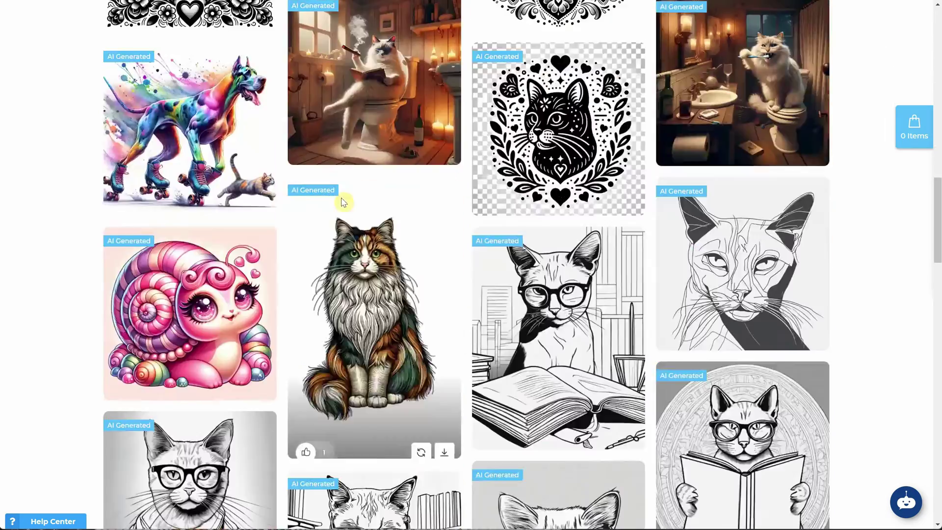
scroll(343, 198, up, 9)
scroll(346, 195, up, 8)
- Filter the cat images by the Fantasy Art style and browse them
scroll(336, 185, down, 1)
click(626, 305)
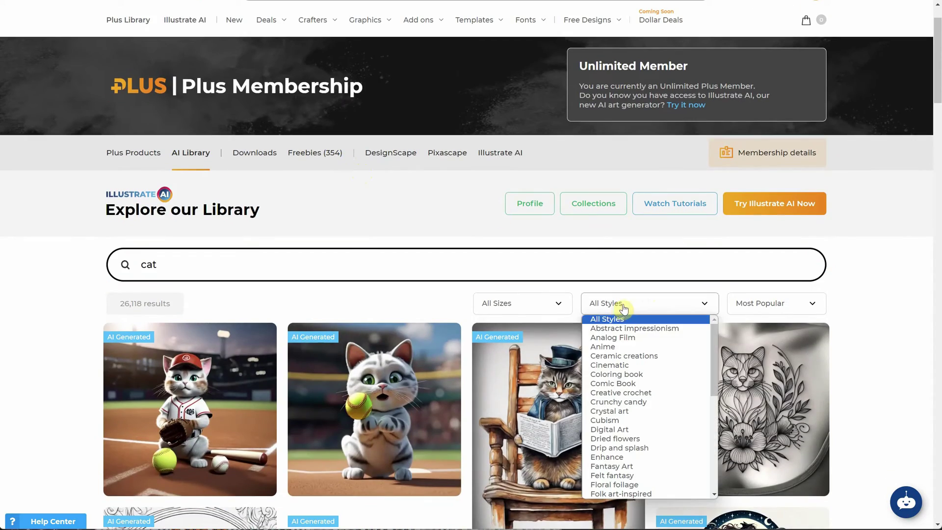
scroll(638, 436, down, 3)
scroll(642, 431, down, 2)
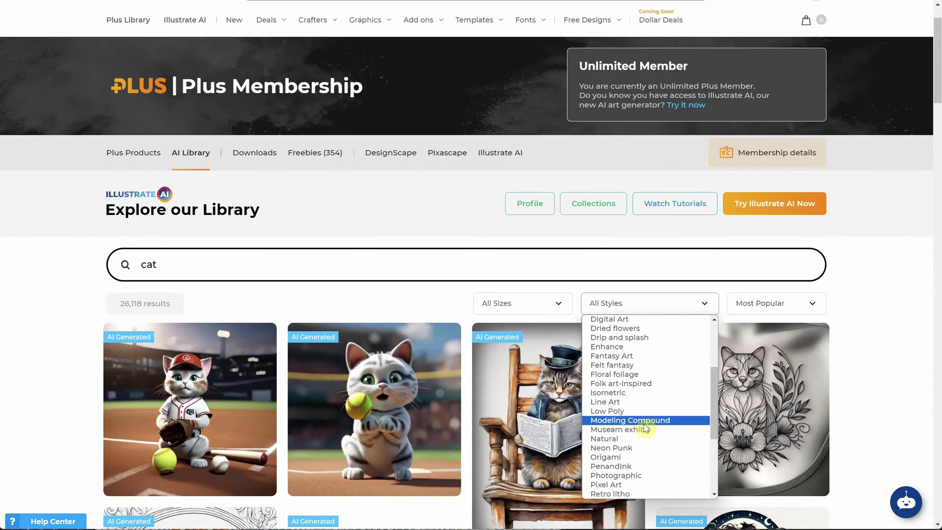
click(622, 358)
scroll(623, 359, down, 15)
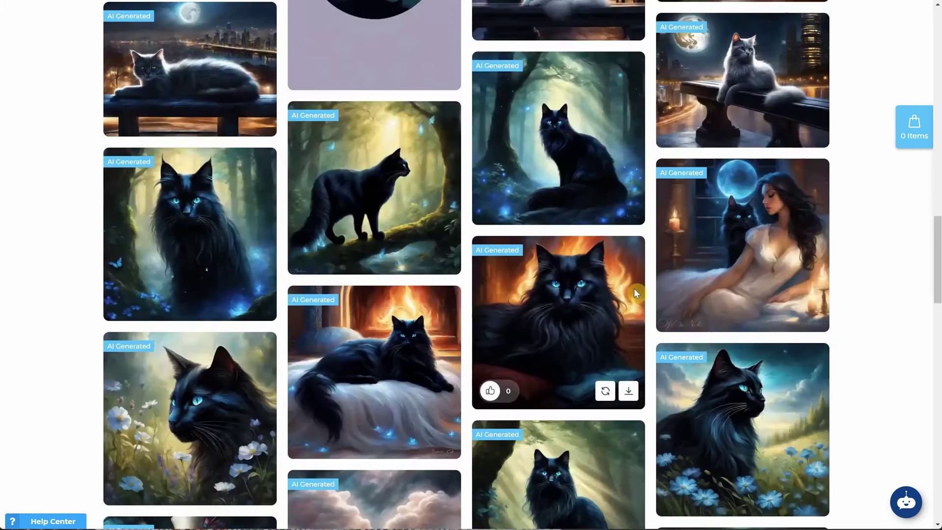
scroll(634, 296, up, 5)
scroll(632, 299, up, 10)
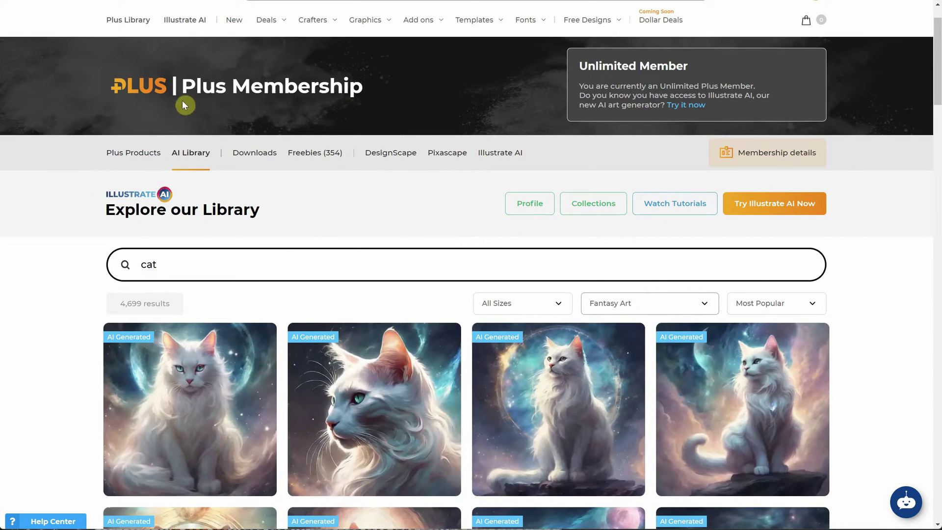
- Return to the Illustrate AI page, start creating, and review the earlier generations in the generator workspace
click(169, 24)
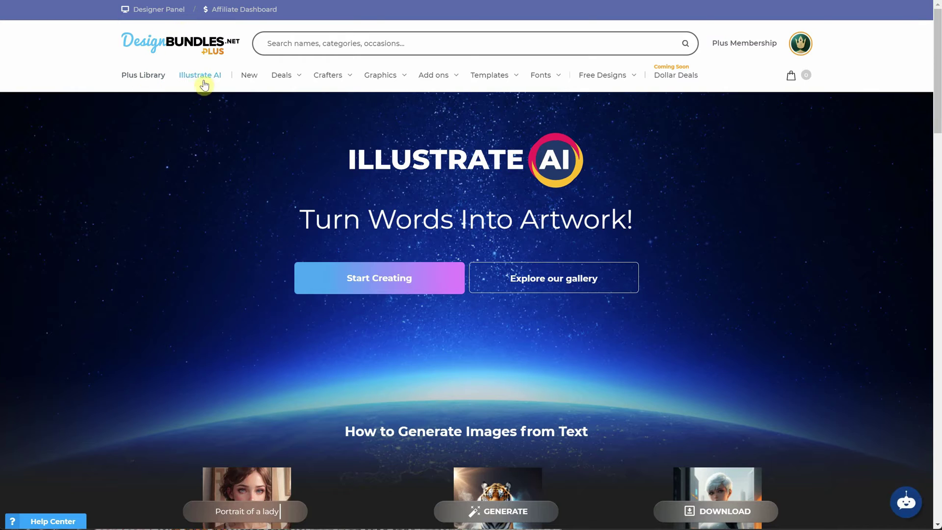
click(373, 278)
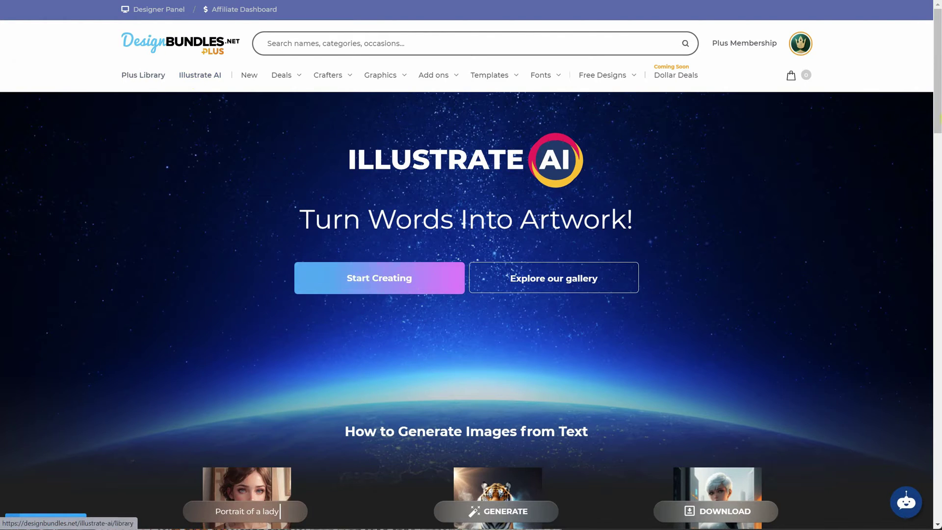
scroll(515, 193, down, 5)
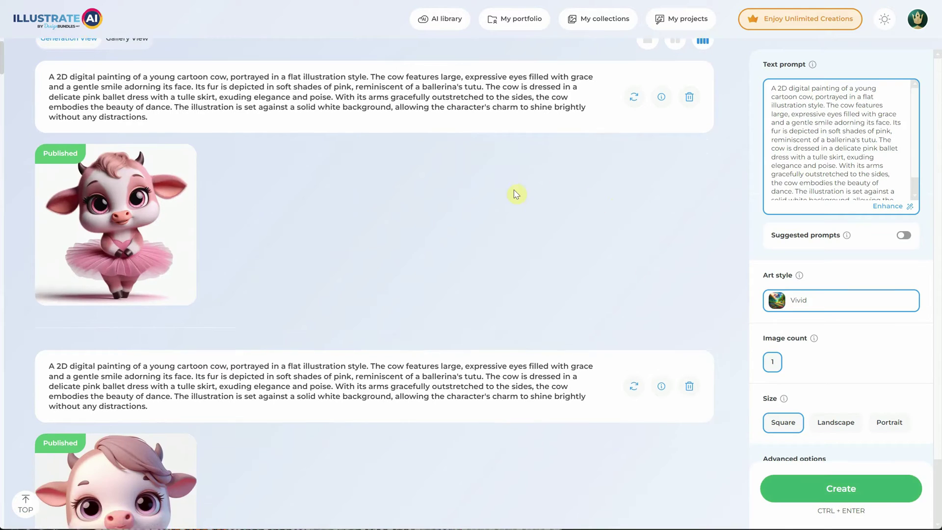
scroll(510, 204, up, 5)
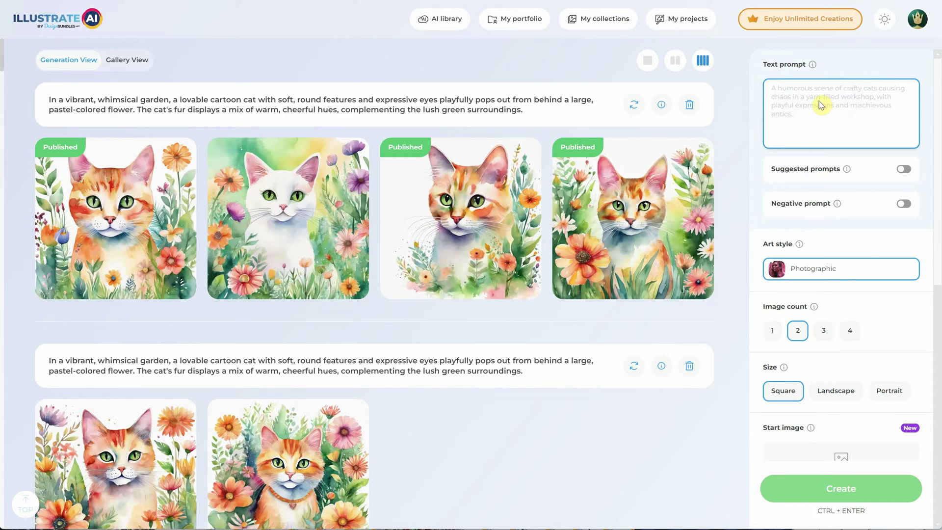
- Enter the text prompt "a cute cartoon cat on white background" and turn on suggested prompts
text(a cute cartoon cat on white bac)
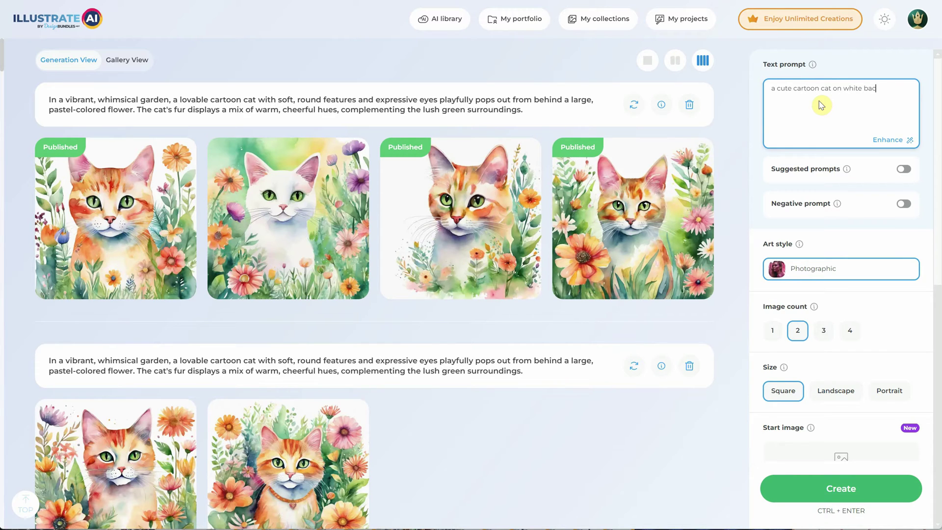
click(903, 169)
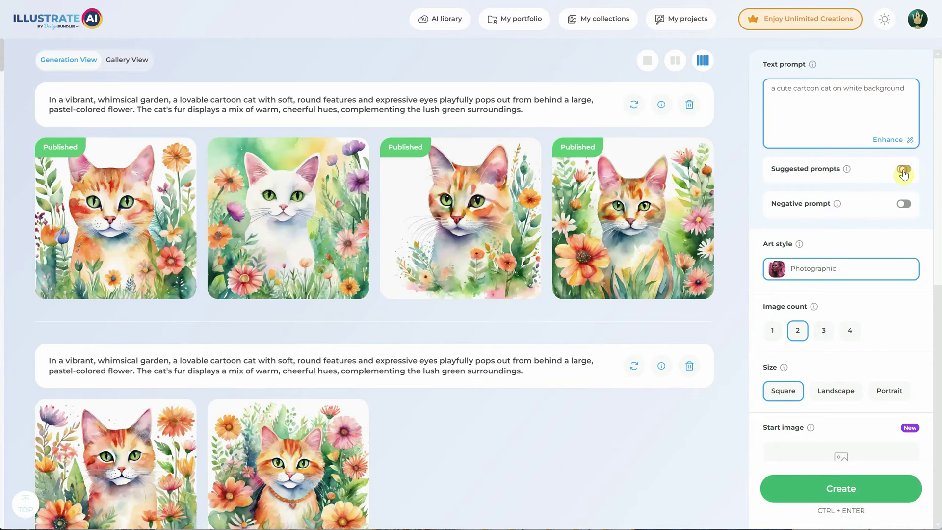
- Try out the suggested prompts, filling the text prompt with the whimsical circus suggestion
click(839, 235)
click(816, 269)
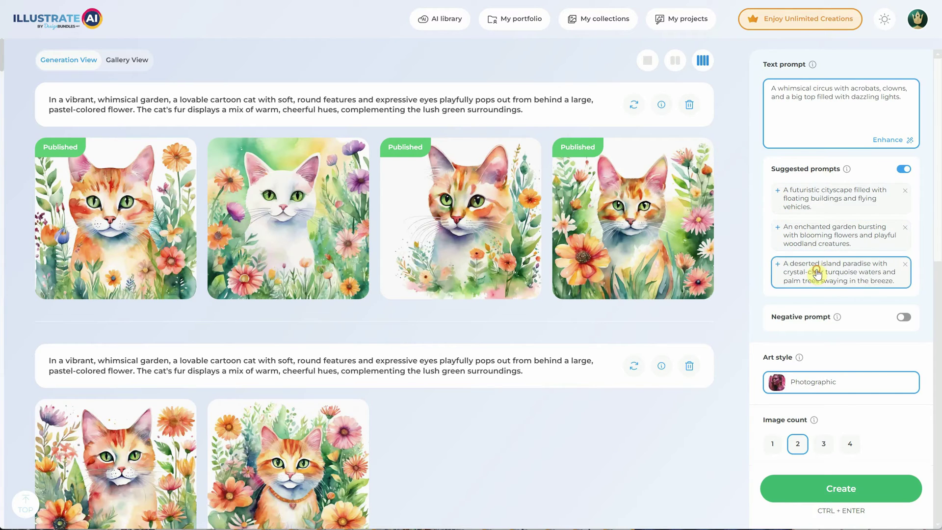
- Turn off suggested prompts and replace the text prompt with "a cute cartoon cat on white background"
click(904, 170)
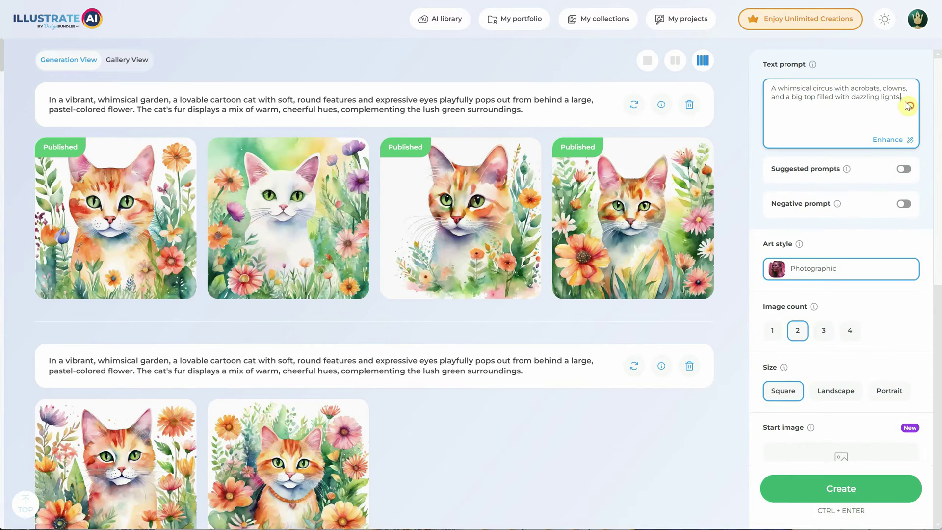
drag(908, 103, 727, 72)
text(a cute cartoon ca)
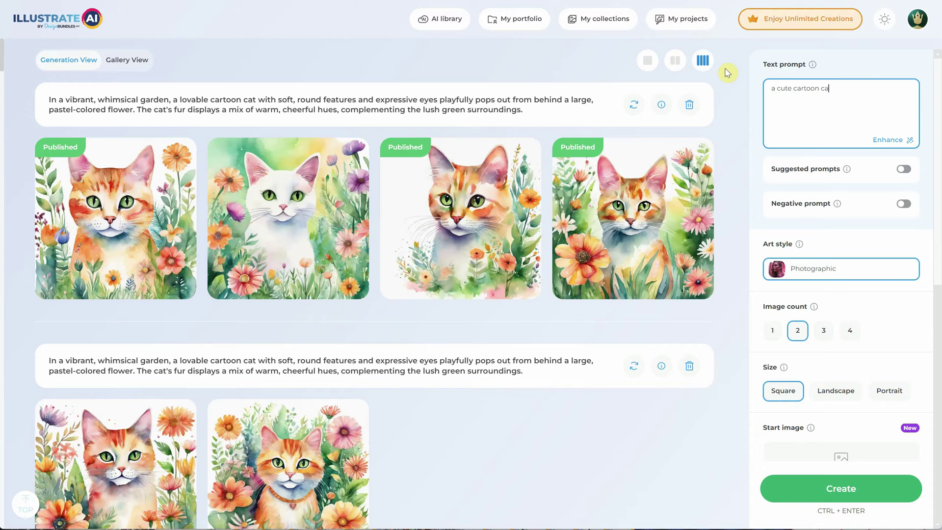
text(t on white background)
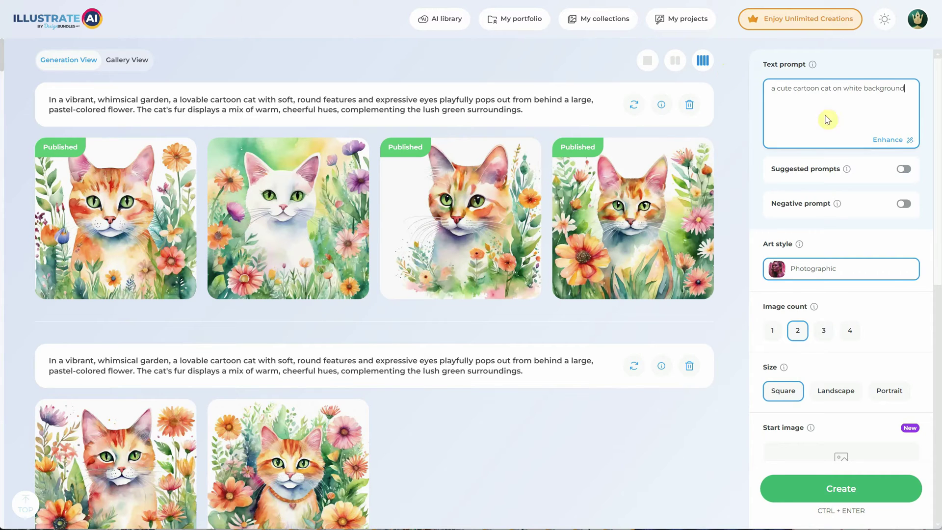
- Enhance the cartoon cat text prompt with the Enhance feature and read through the expanded version
click(876, 142)
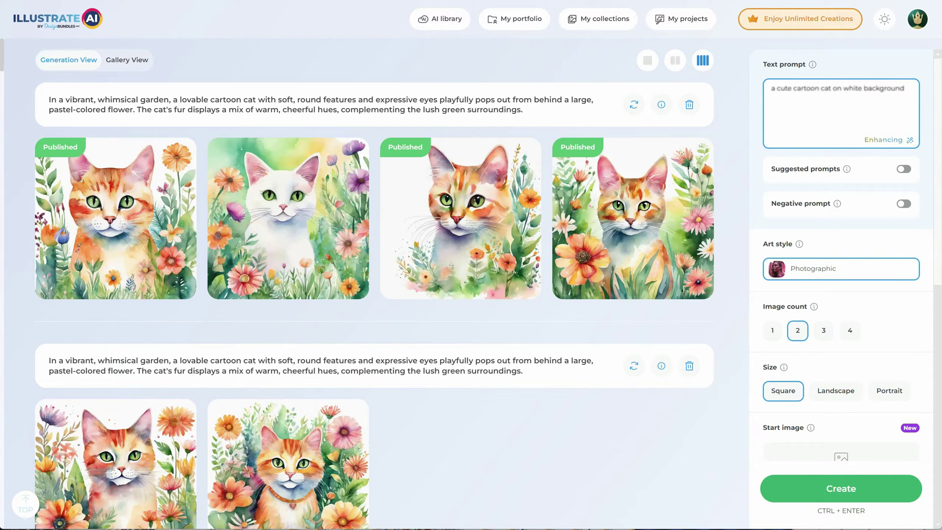
drag(774, 89, 829, 167)
click(830, 168)
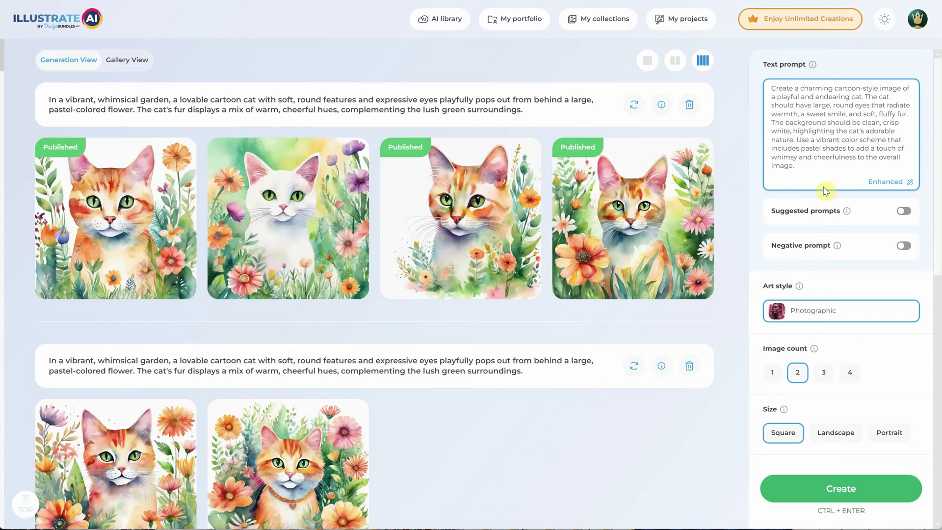
- Turn on the negative prompt to inspect its empty text field, and turn it off again
scroll(829, 196, down, 1)
click(903, 190)
scroll(832, 236, up, 1)
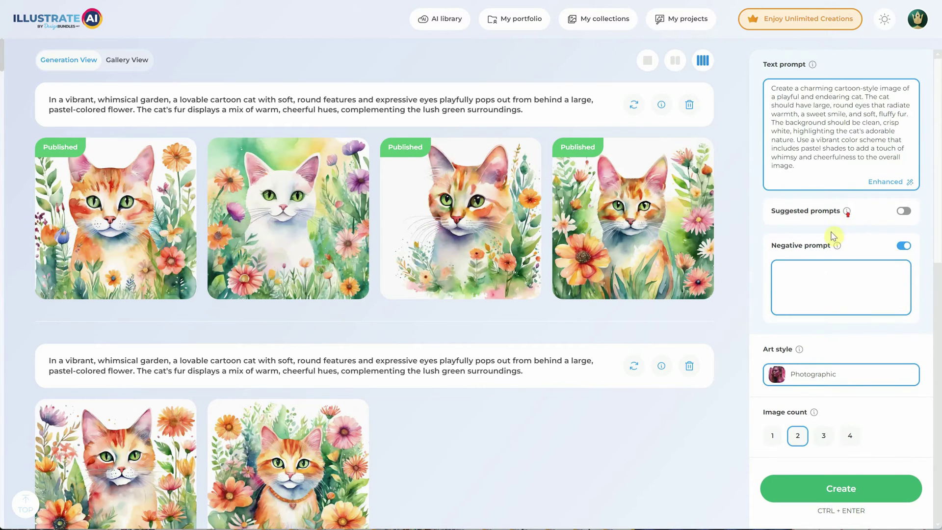
click(816, 277)
click(903, 246)
- Browse the available art styles and mark Photographic as a favorite
scroll(884, 255, down, 1)
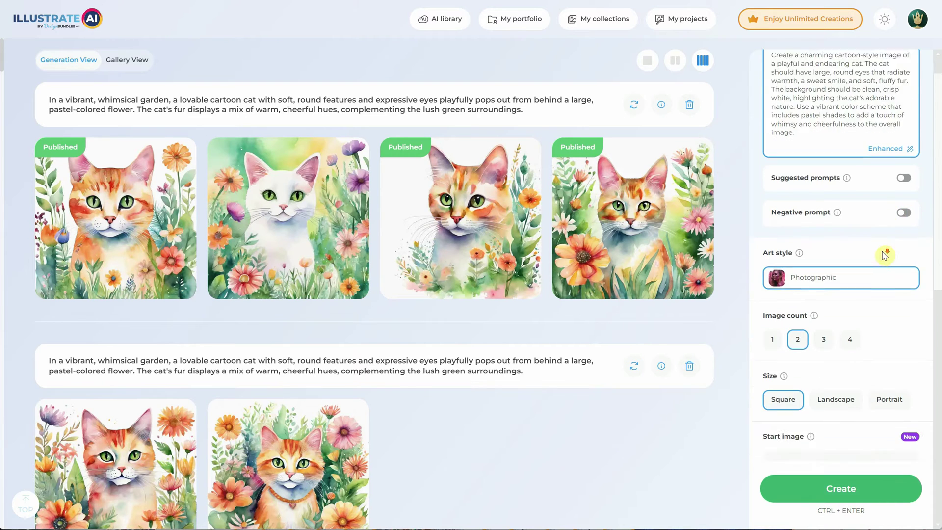
scroll(885, 255, down, 2)
mouse_move(799, 177)
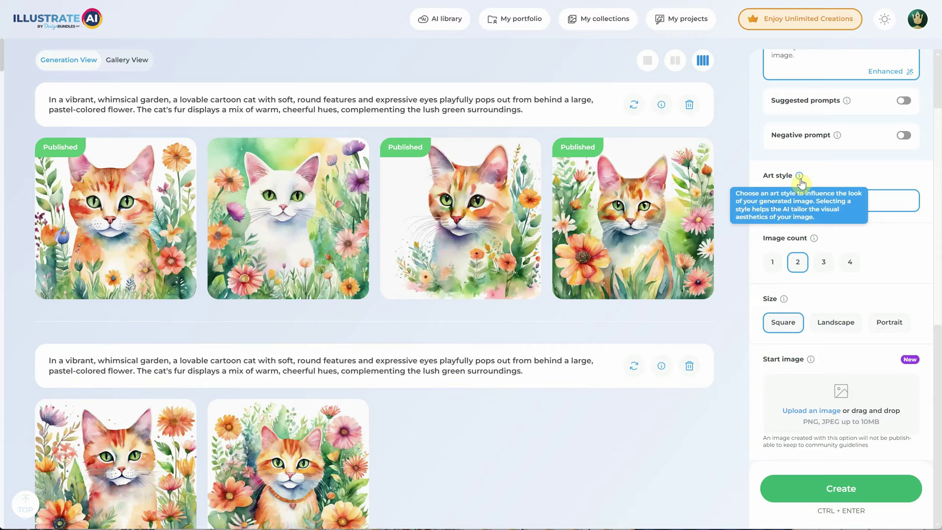
click(859, 200)
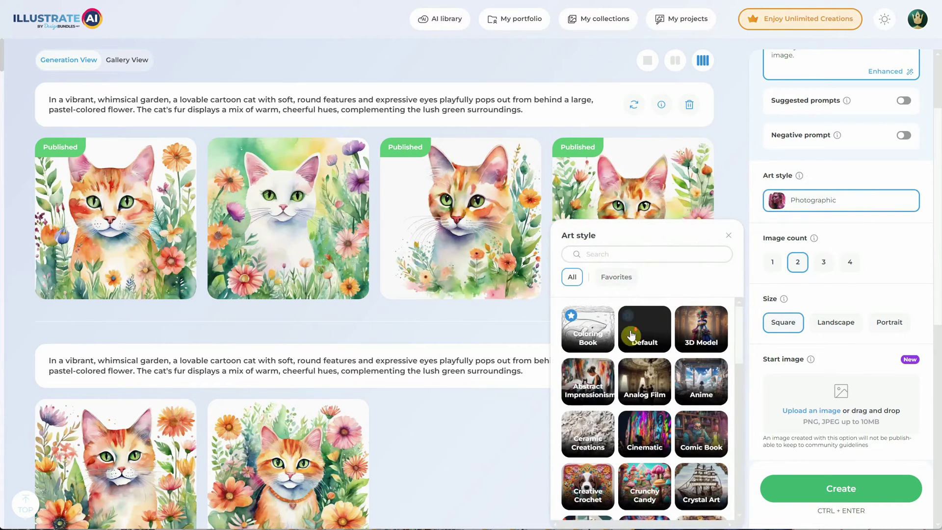
scroll(632, 333, down, 4)
scroll(634, 337, down, 5)
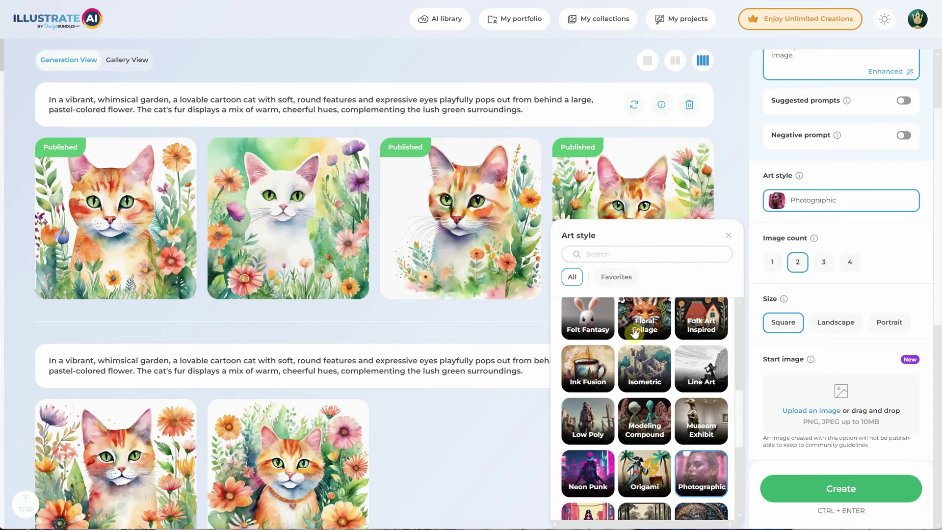
scroll(637, 334, up, 2)
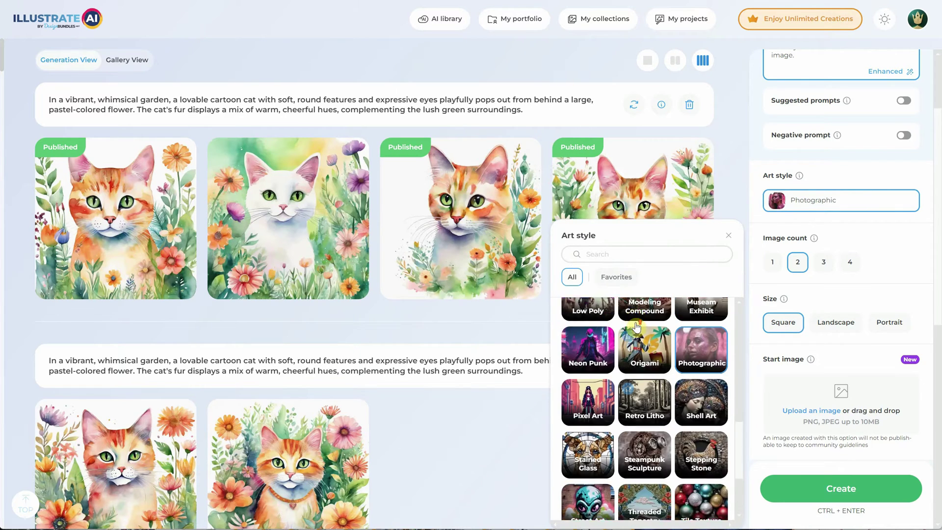
scroll(696, 360, down, 1)
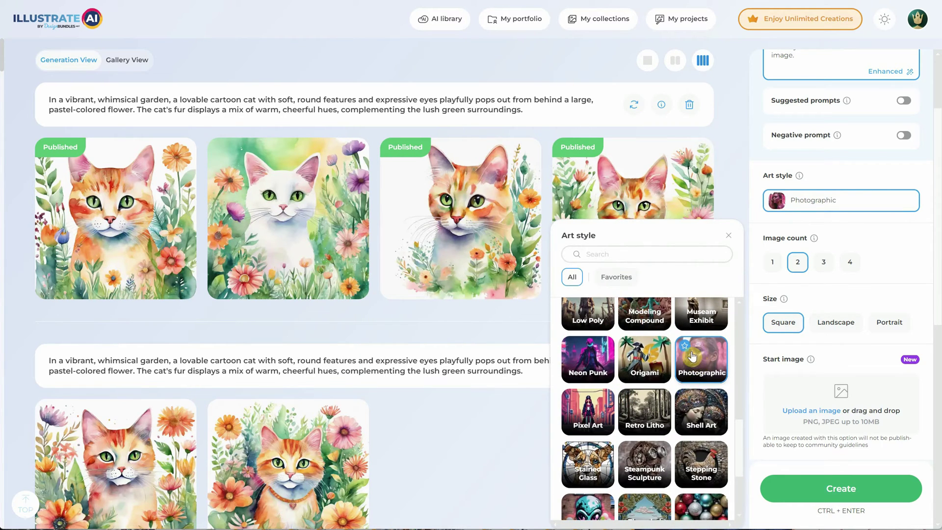
- View the favorite art styles, return to all styles, and browse to the end of the collection
scroll(688, 351, up, 10)
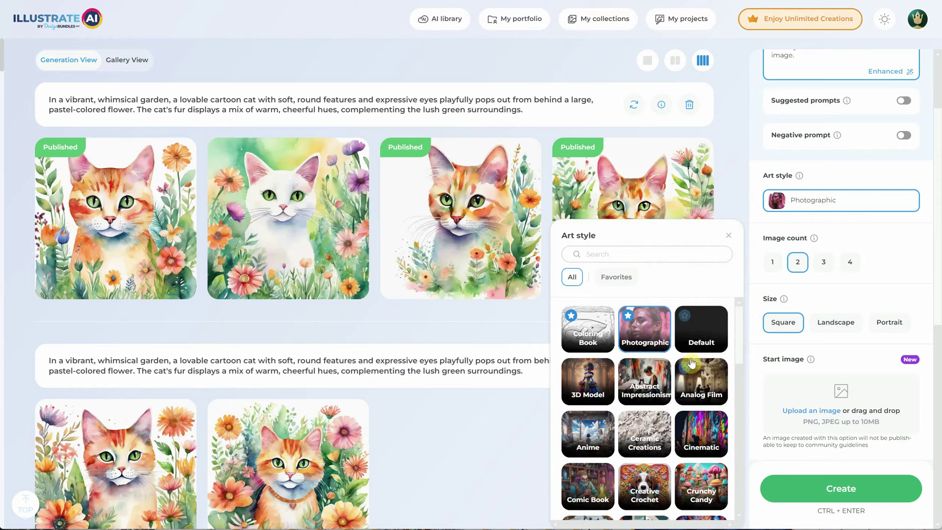
click(624, 280)
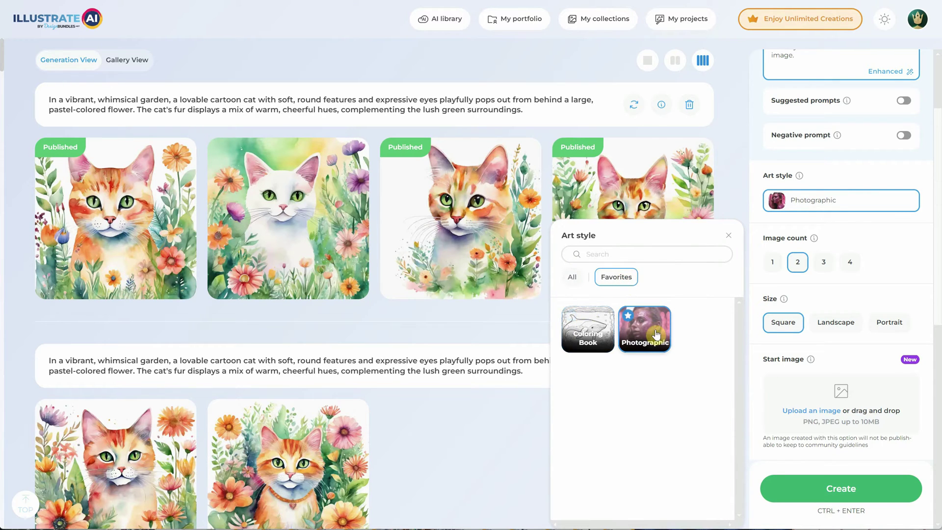
click(572, 277)
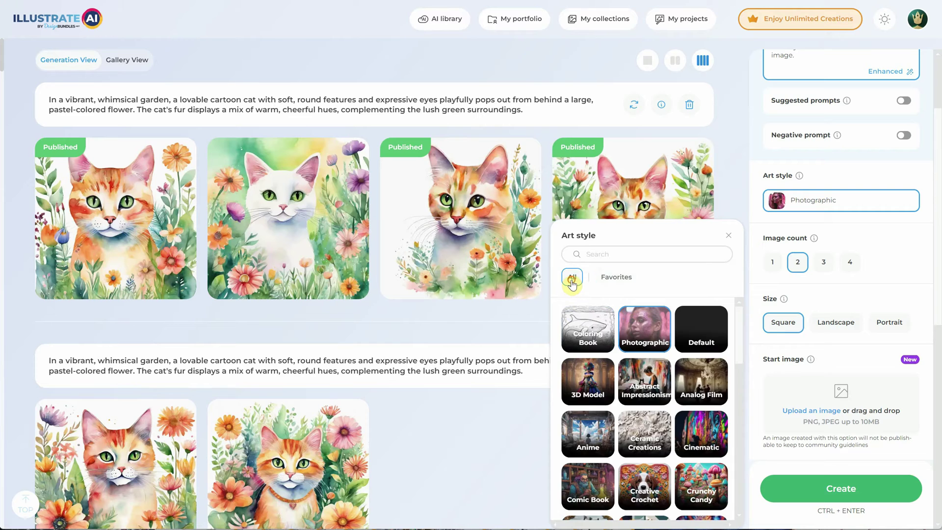
scroll(676, 370, down, 6)
scroll(676, 371, down, 4)
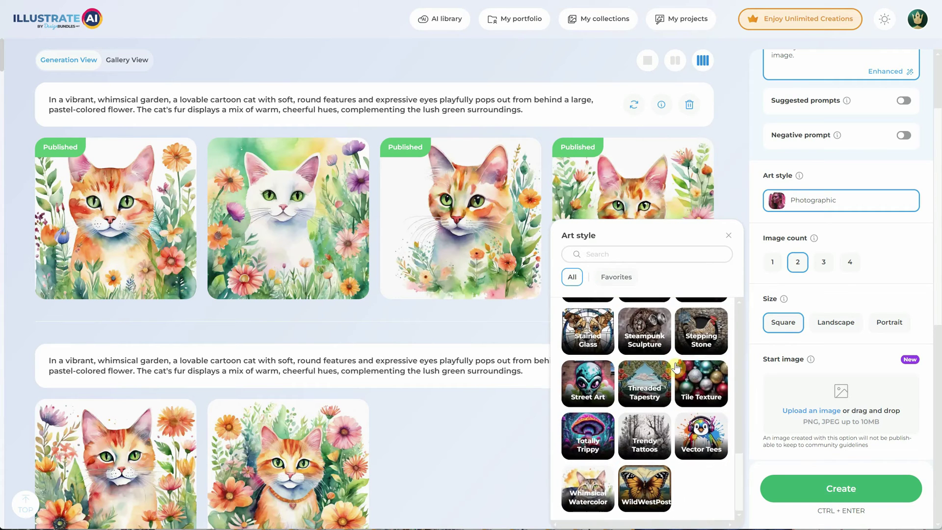
- Search the art styles for "w", choose Whimsical Watercolor, and close the style picker
click(594, 255)
text(w)
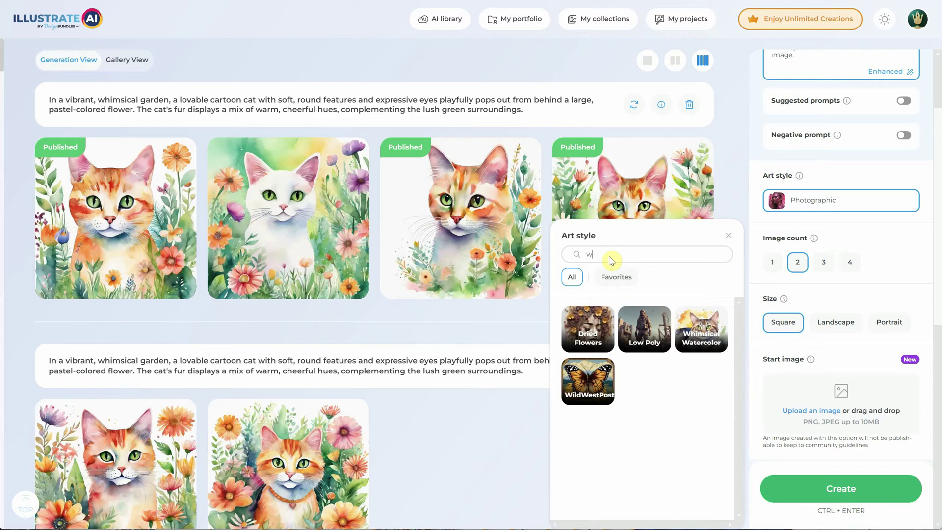
key(BackSpace)
text(w)
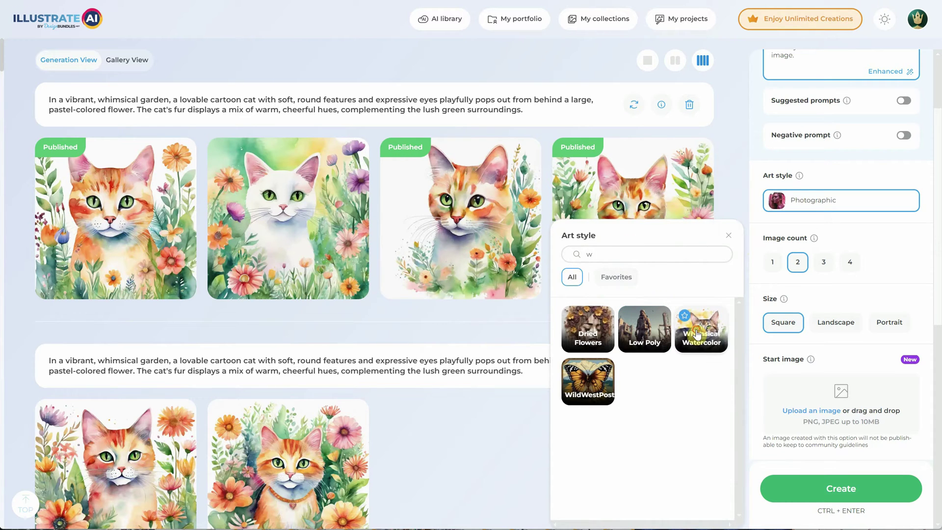
click(697, 334)
click(728, 235)
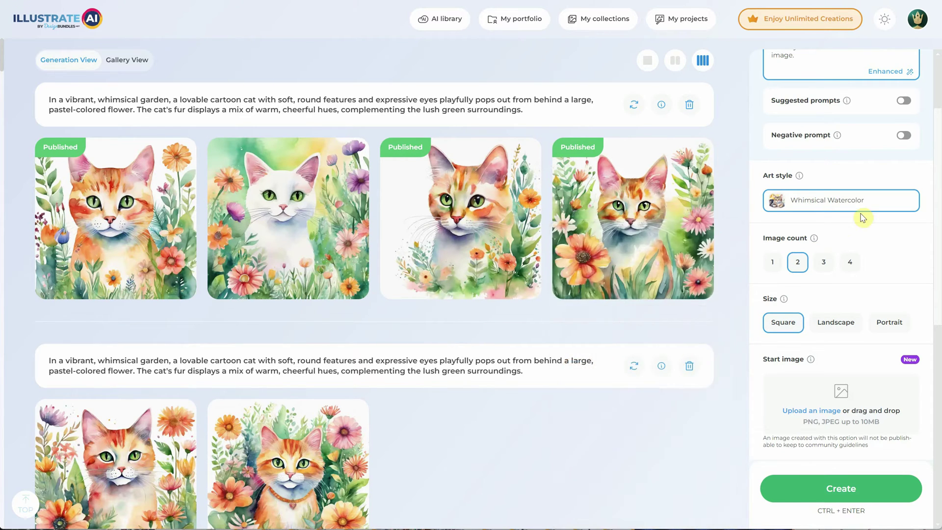
- Review the enhanced prompt and art style, try lower image counts, and set the image count to 4
scroll(836, 201, up, 2)
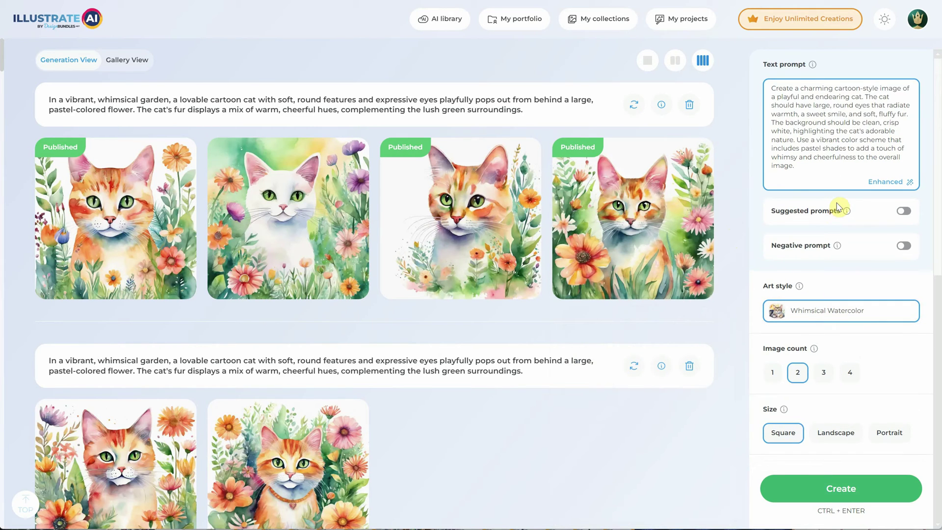
scroll(839, 209, down, 2)
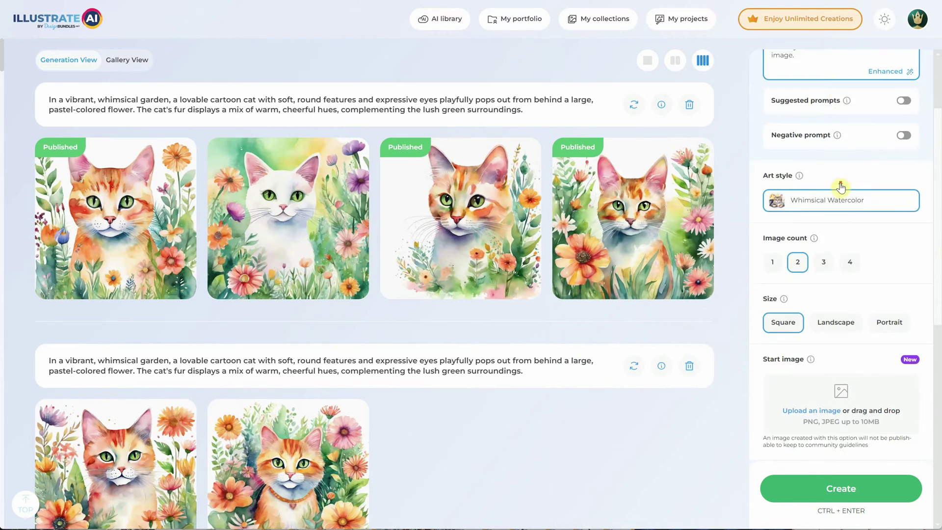
scroll(840, 212, down, 1)
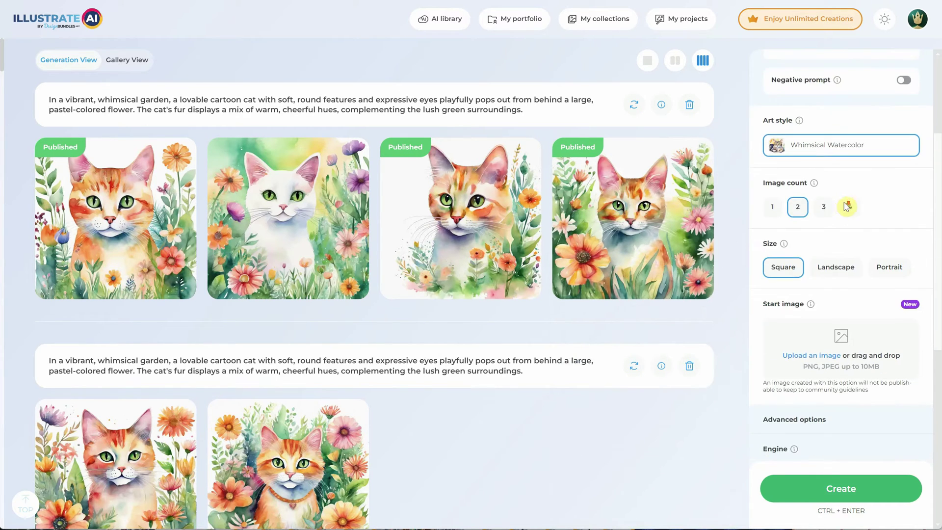
click(771, 207)
click(796, 210)
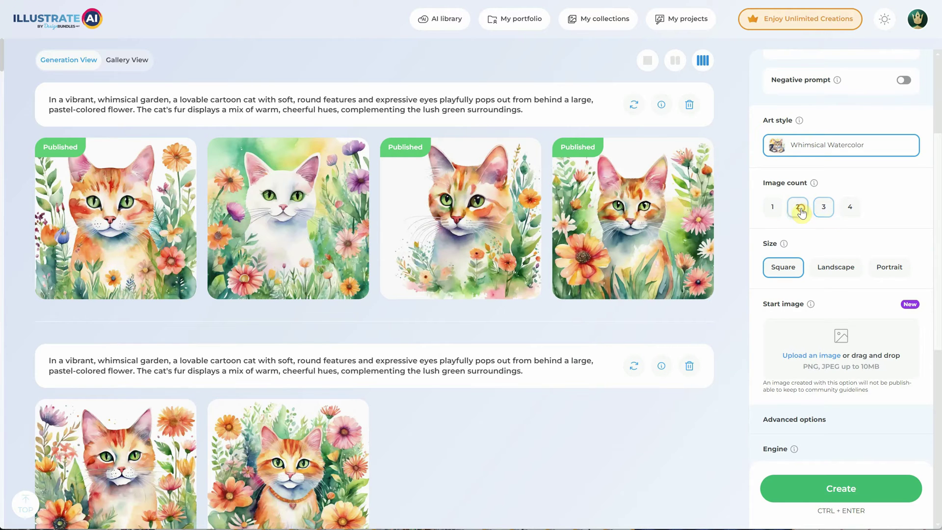
scroll(631, 264, down, 1)
scroll(628, 263, down, 1)
scroll(582, 267, up, 2)
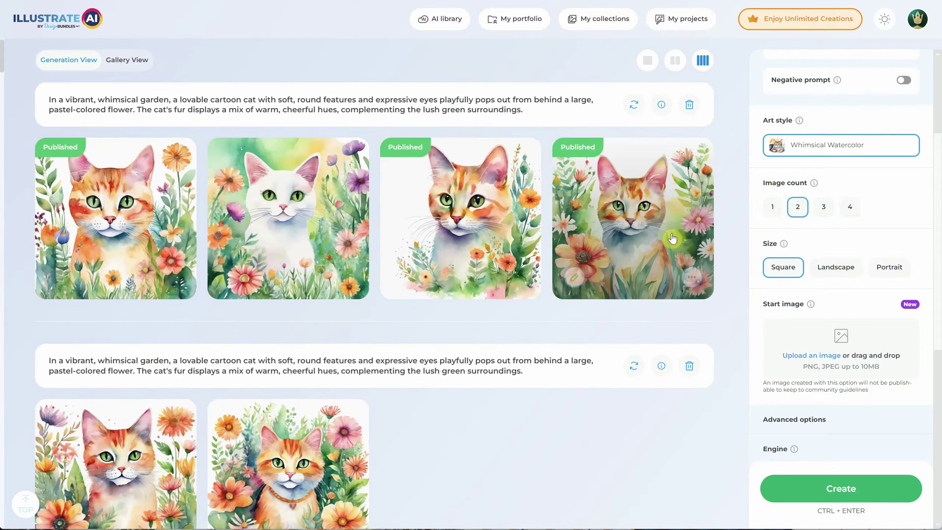
click(850, 209)
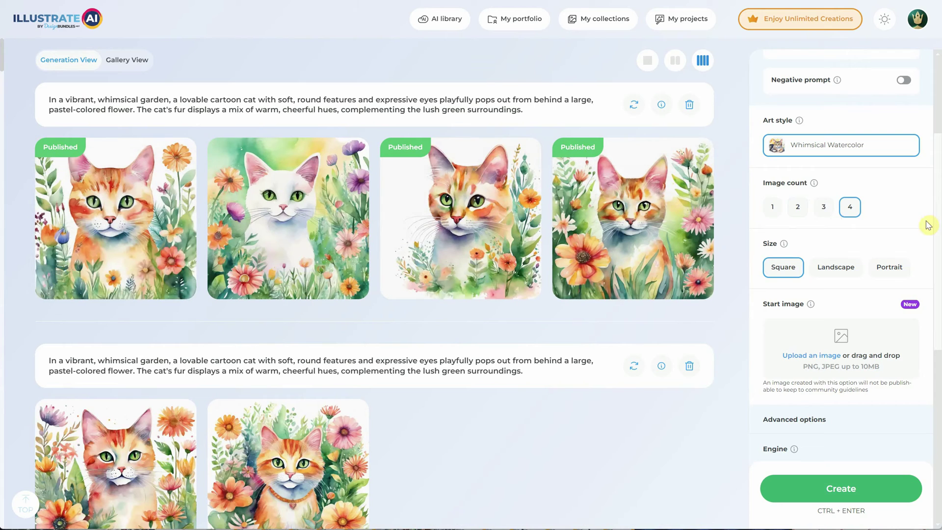
- Try the Landscape and Portrait sizes and set the size back to Square
scroll(840, 227, down, 1)
click(833, 215)
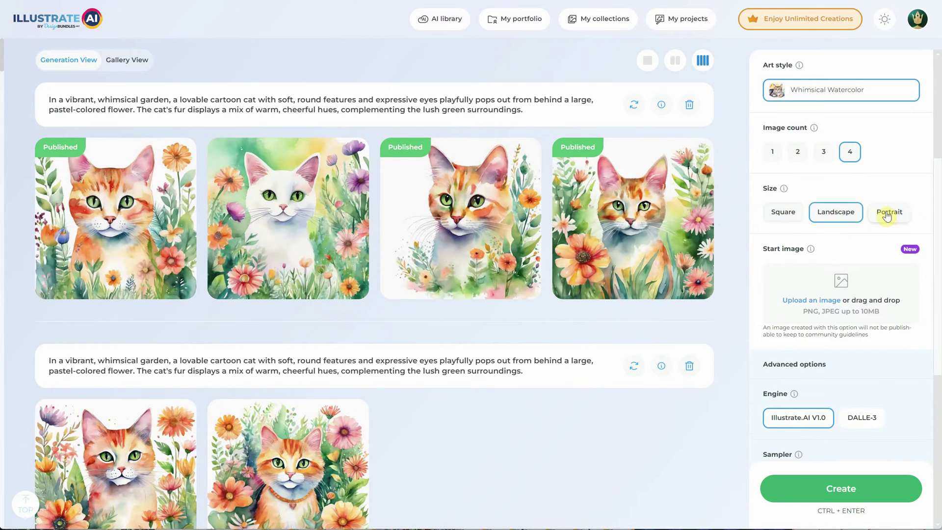
click(888, 215)
click(784, 215)
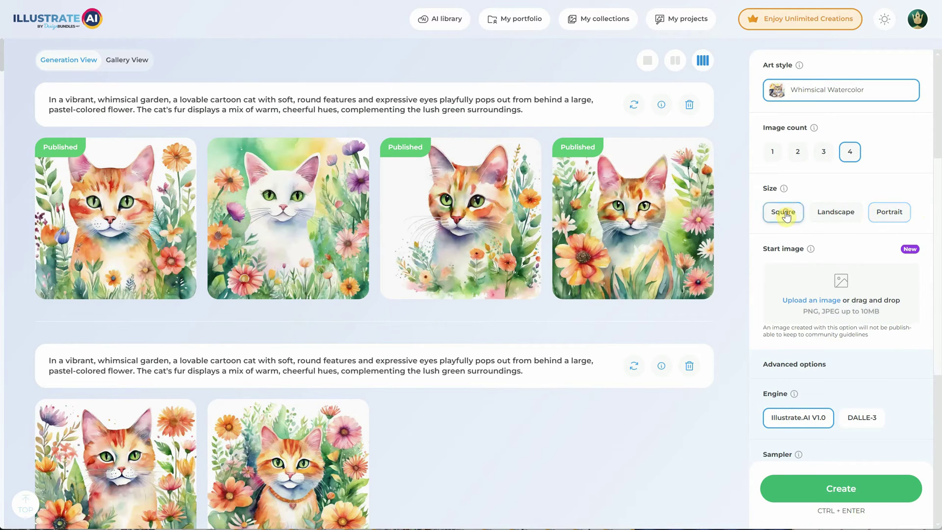
- Look through the start image and the advanced engine, sampler, scale, steps and seed options
scroll(785, 216, down, 1)
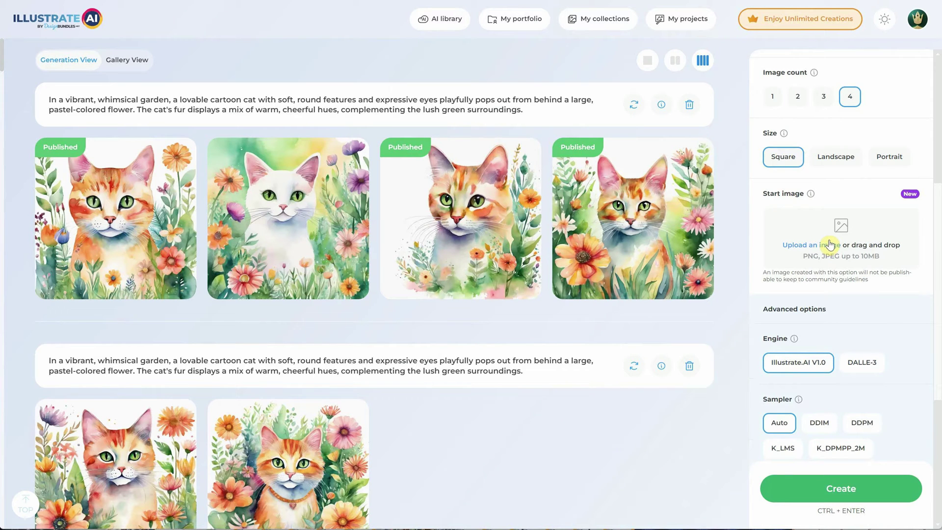
scroll(829, 244, down, 2)
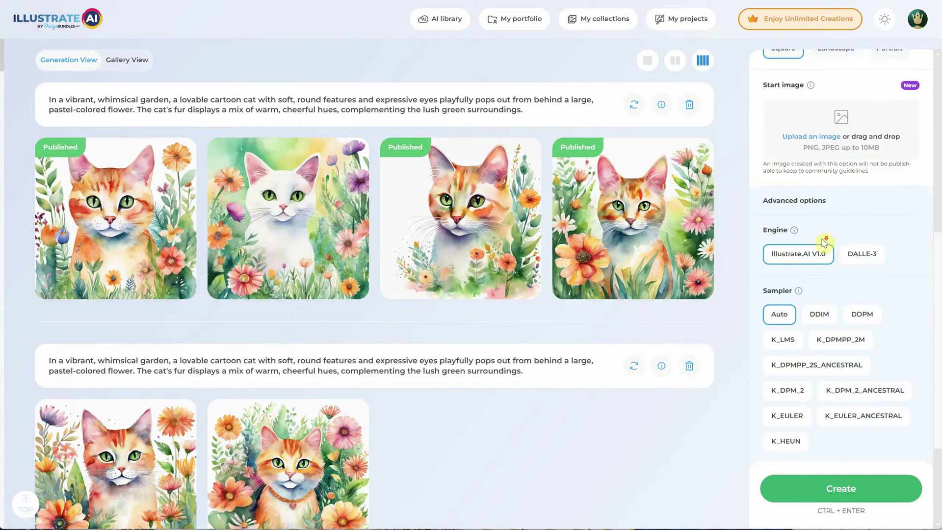
scroll(804, 282, down, 3)
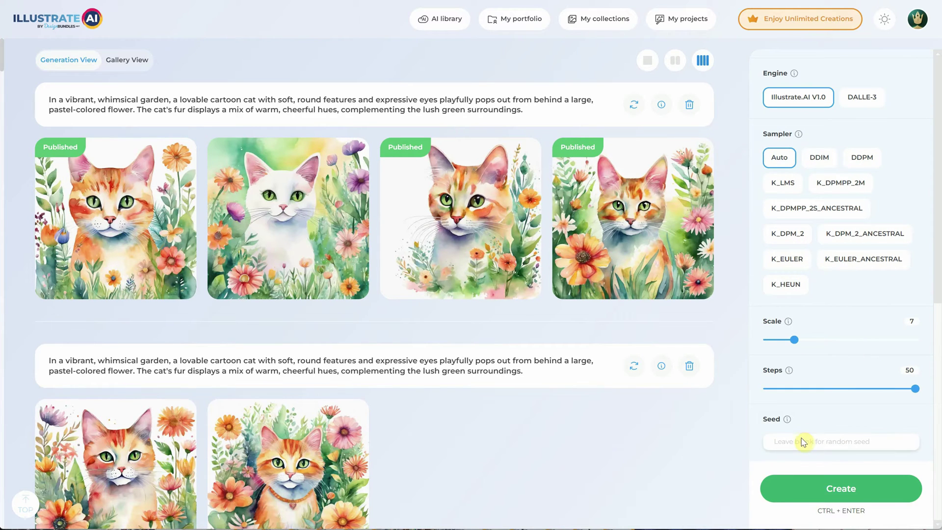
scroll(845, 277, up, 10)
scroll(843, 272, up, 2)
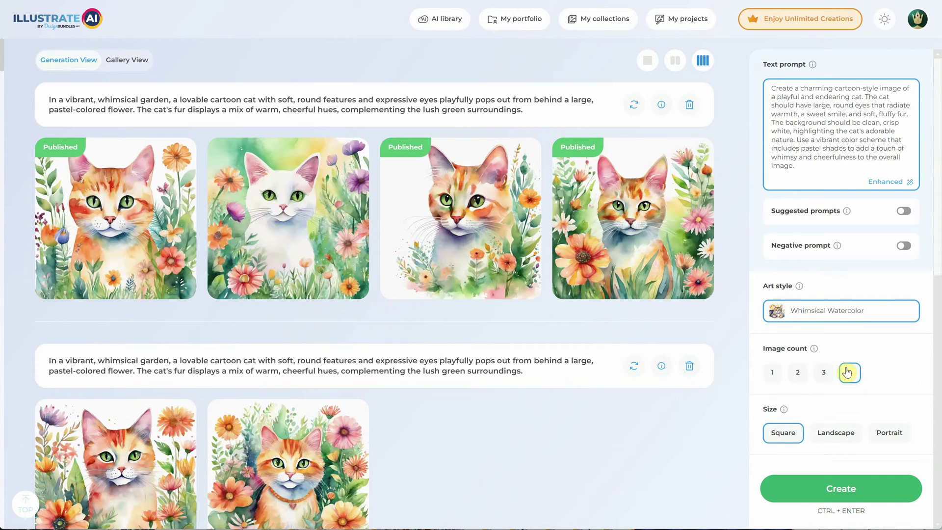
- Create the four cat images and switch the results through the two-column view to one column
click(811, 496)
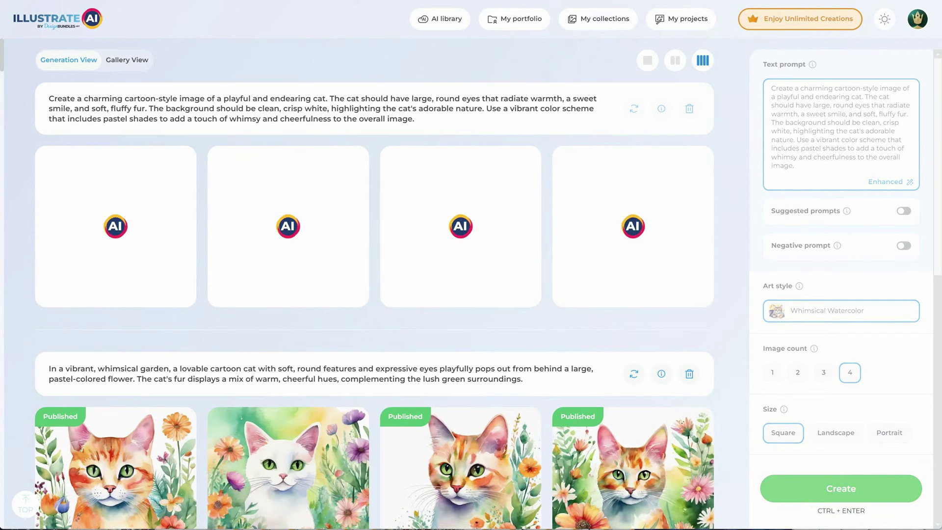
click(676, 61)
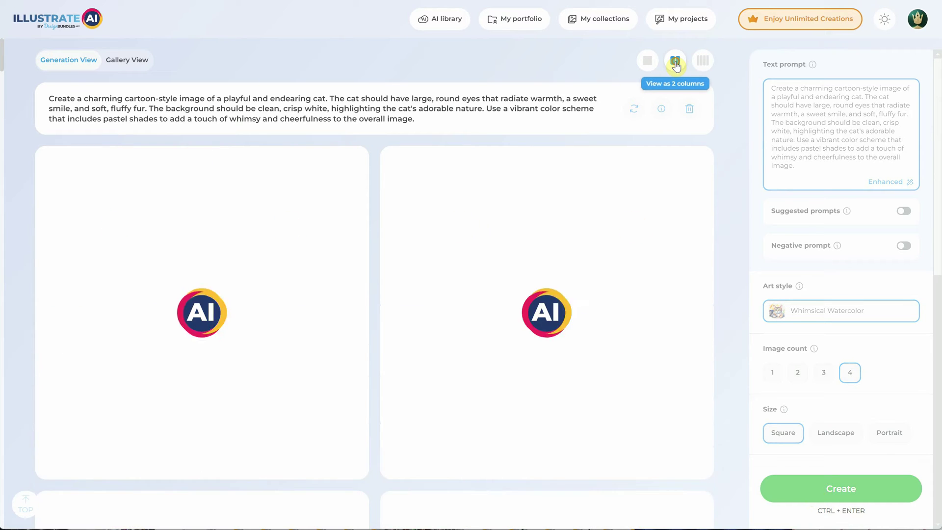
click(651, 64)
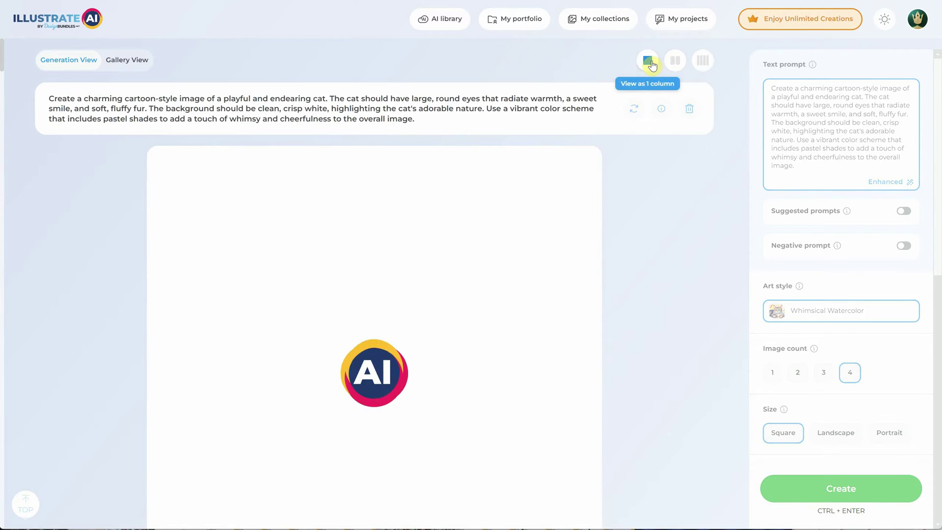
- Show the results in four columns and look through the new cat images at enlarged size
click(676, 63)
click(703, 60)
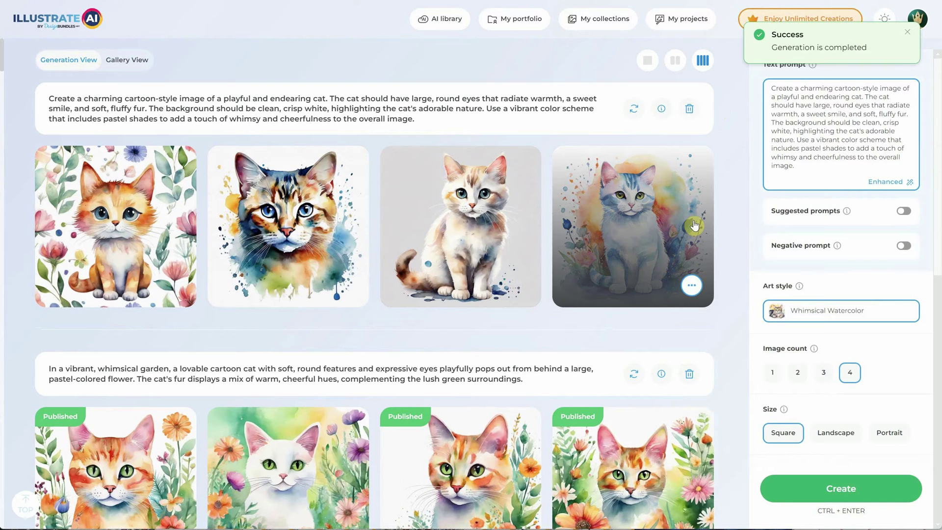
click(94, 205)
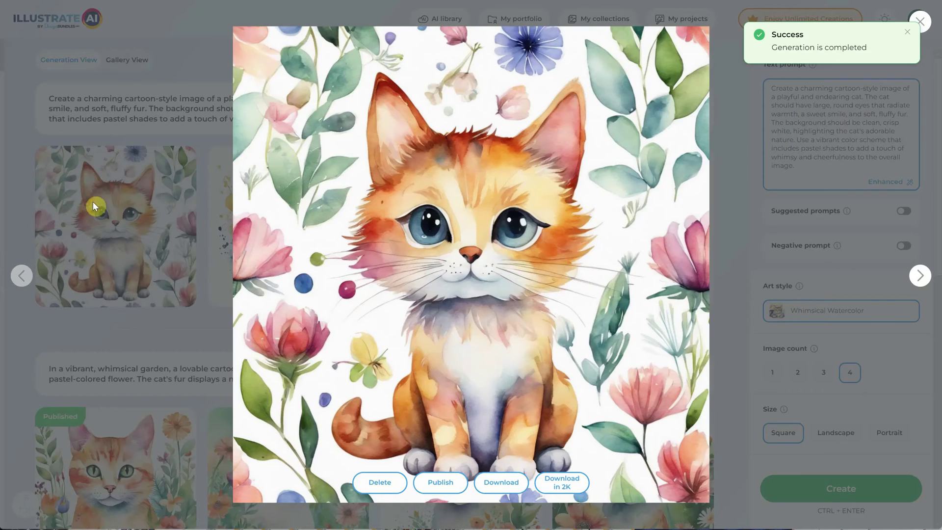
click(916, 280)
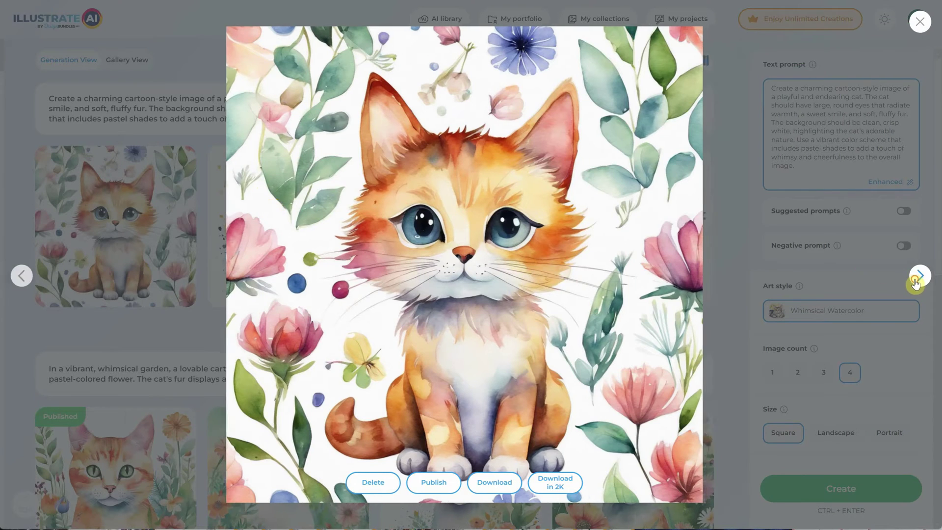
click(918, 277)
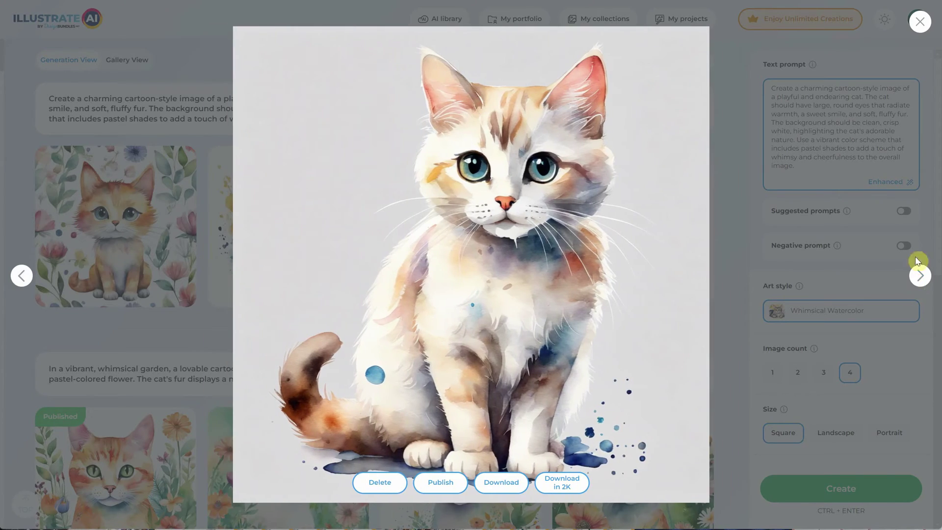
click(913, 33)
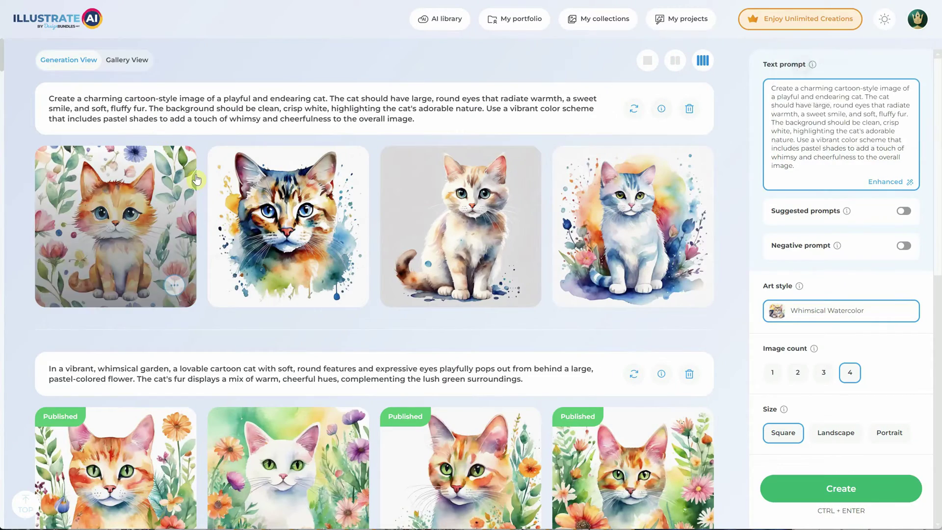
- Review the available actions for the orange kitten among flowers and publish that image
click(174, 285)
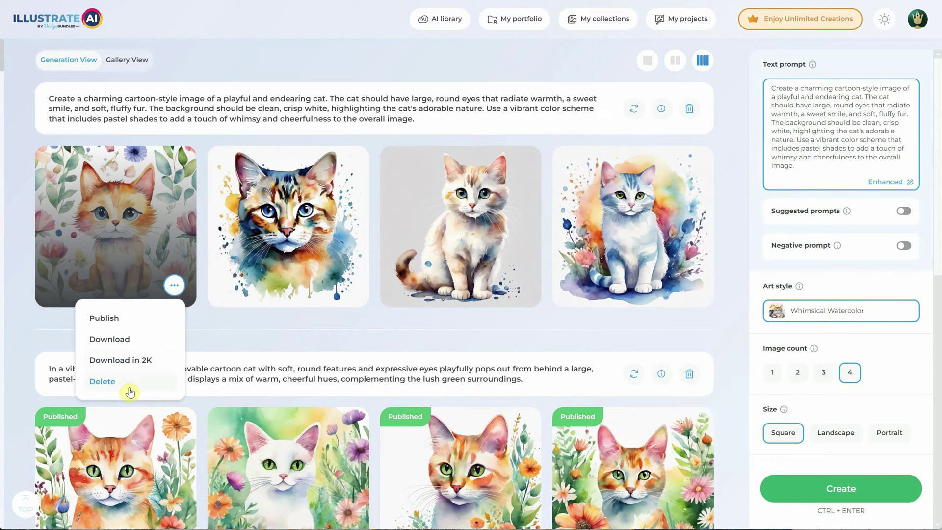
click(122, 245)
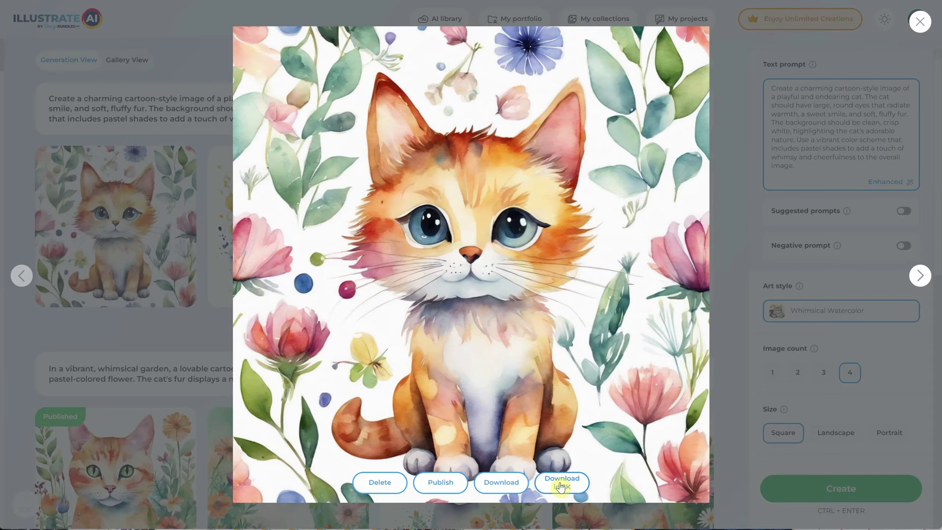
click(718, 342)
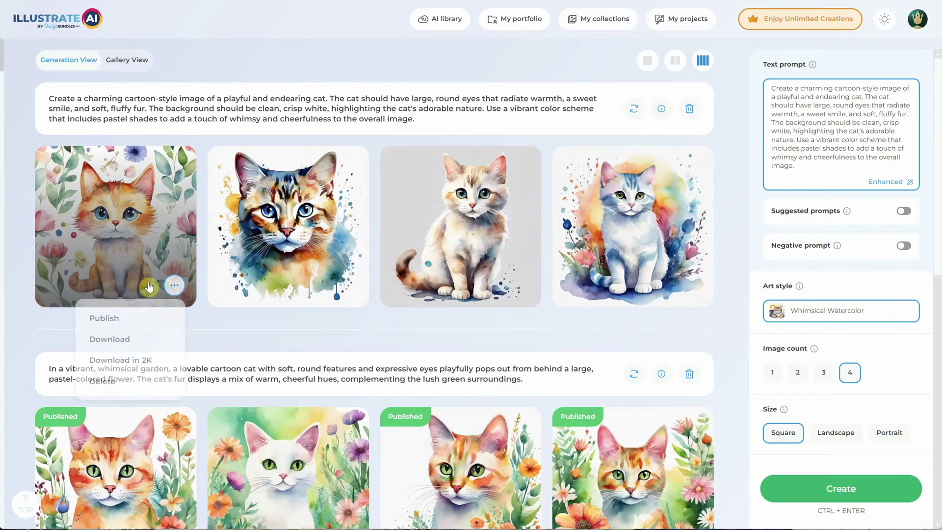
click(174, 285)
click(103, 319)
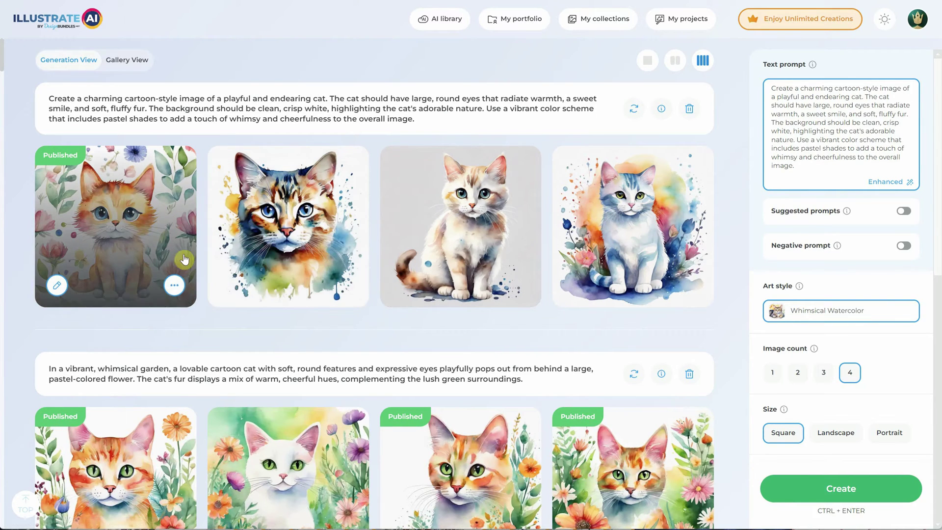
- Compare the actions offered for the published orange kitten with those for the unpublished tabby portrait
click(173, 286)
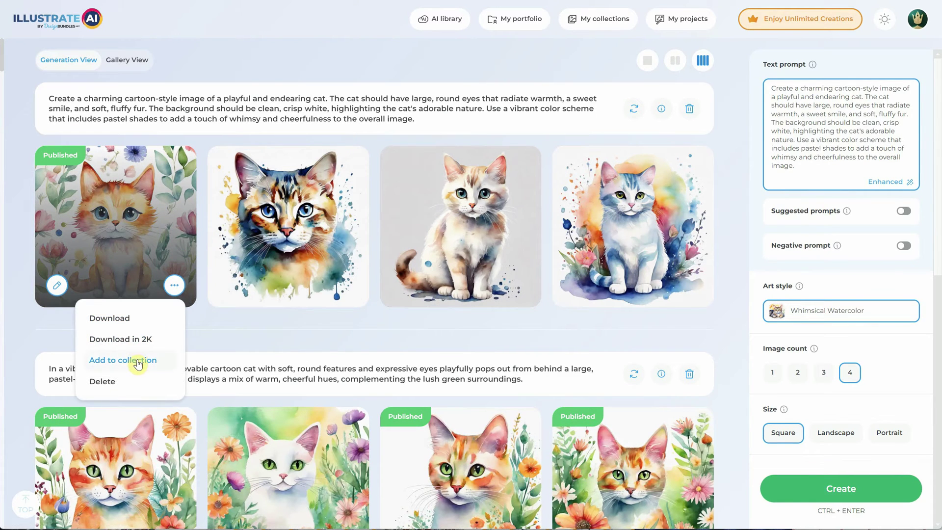
click(346, 285)
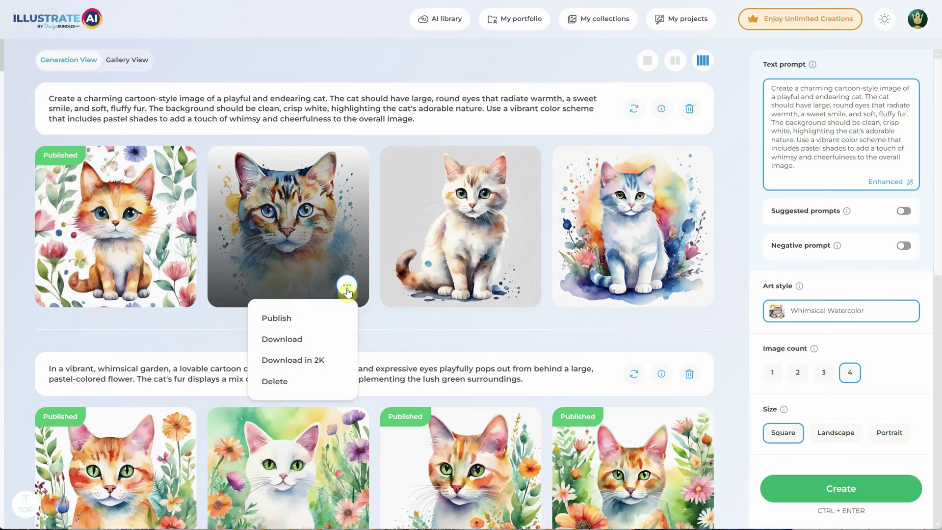
click(303, 343)
- Save the published orange kitten image to the Animal Illustrations collection
click(146, 222)
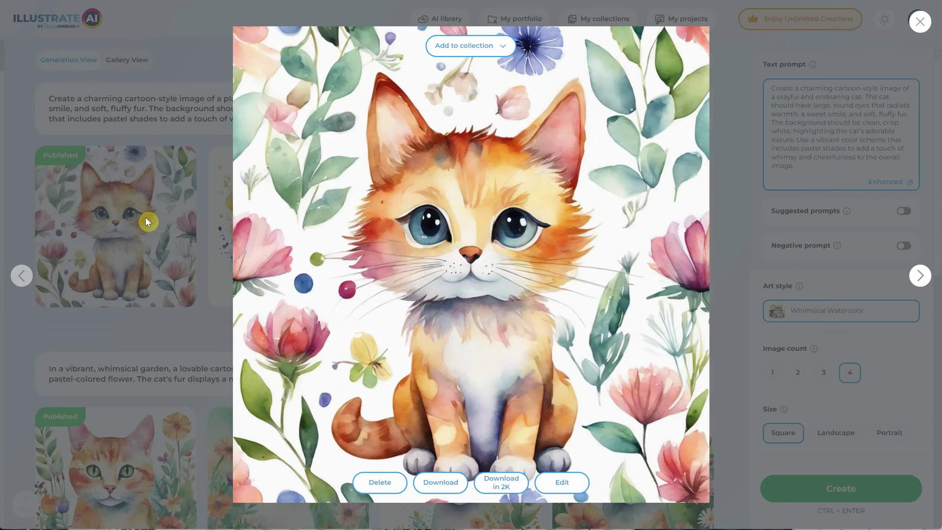
click(501, 47)
scroll(504, 248, down, 3)
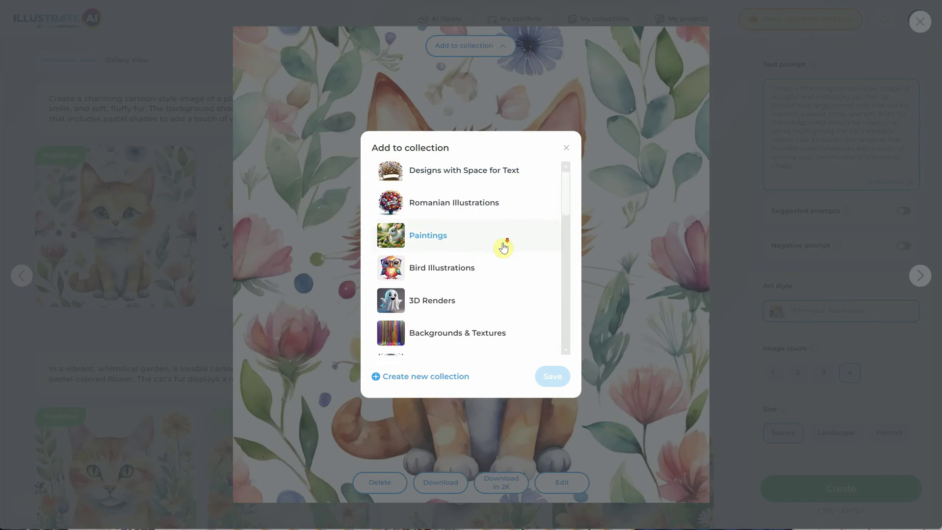
scroll(504, 248, down, 6)
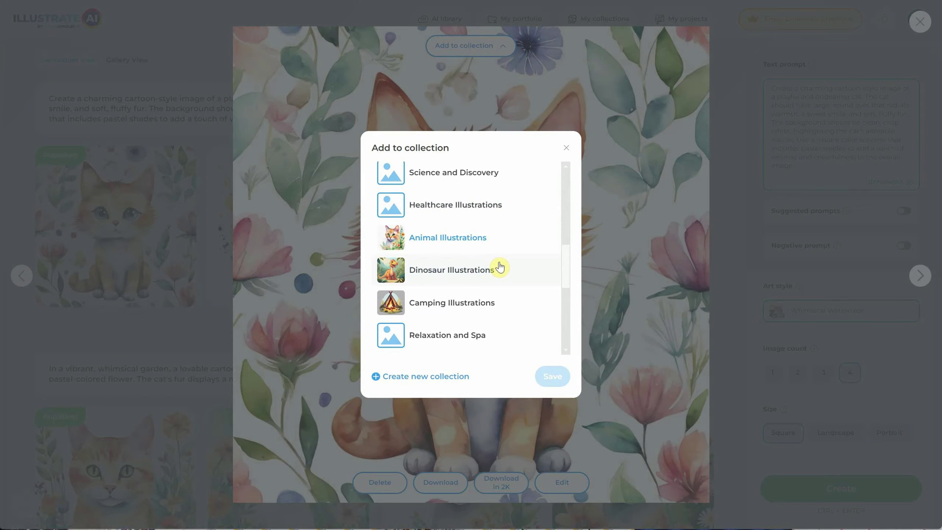
click(476, 245)
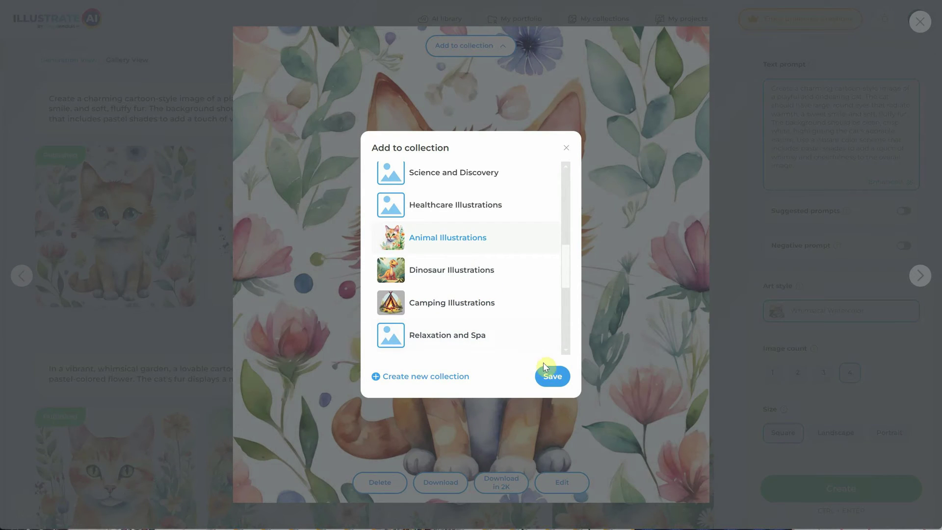
click(551, 377)
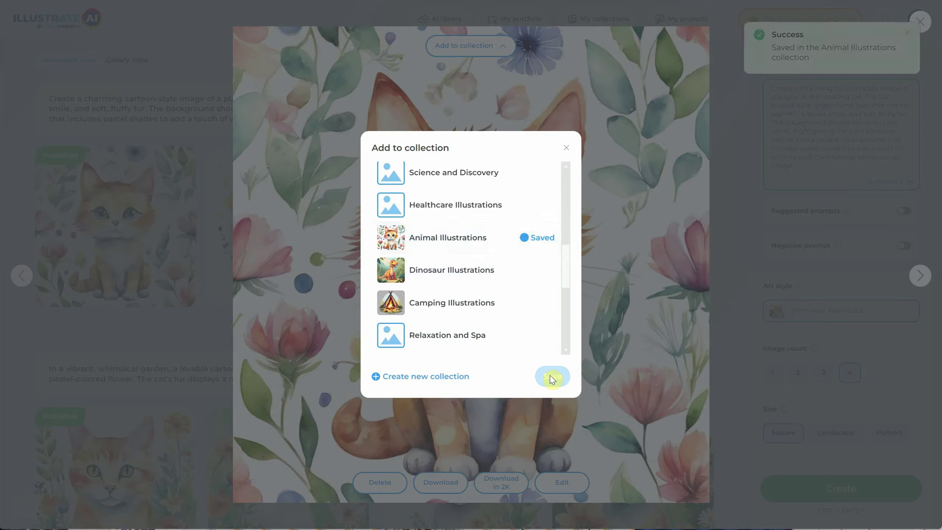
click(721, 225)
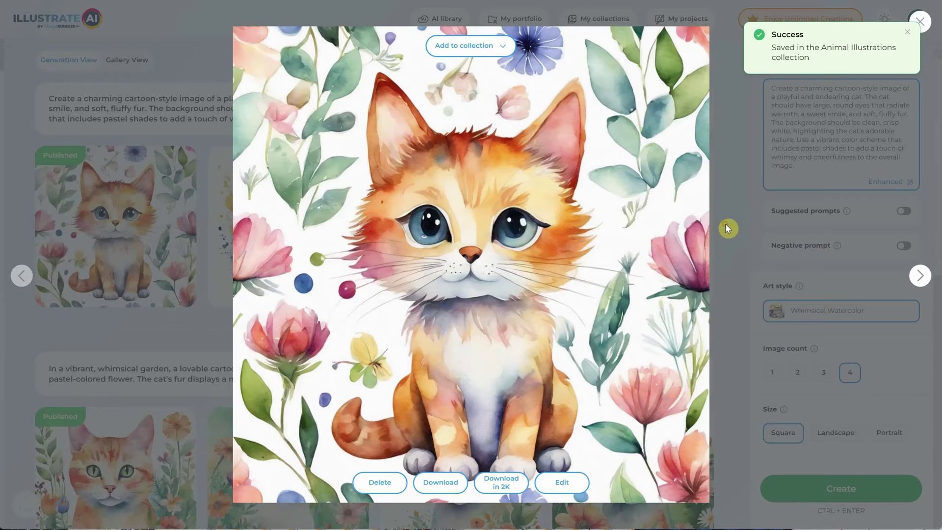
- Start a new collection named Animals for the orange kitten, and dismiss it along with the enlarged image
click(478, 46)
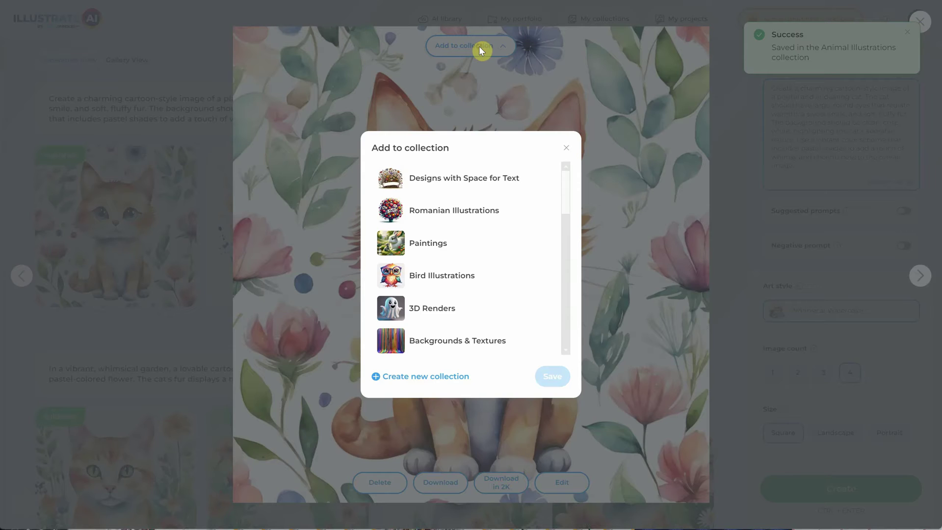
click(421, 377)
click(431, 261)
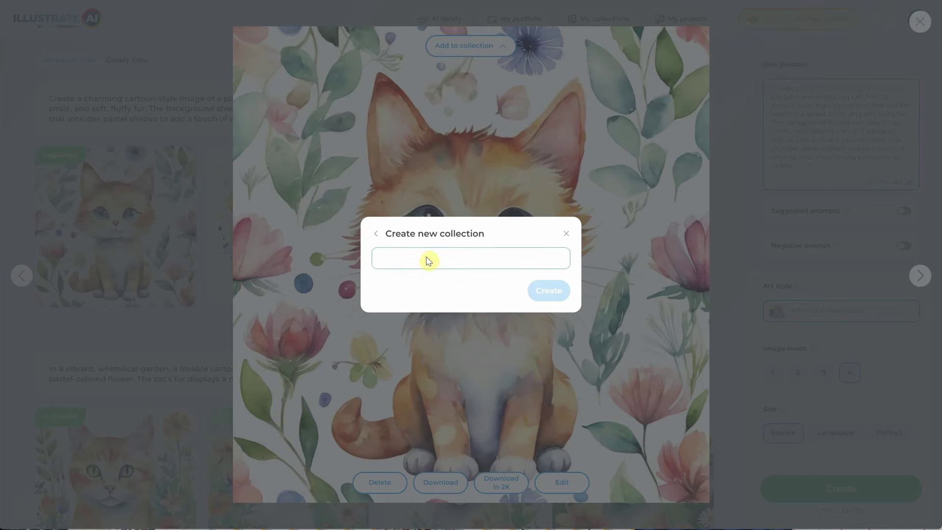
text(Animals)
click(556, 291)
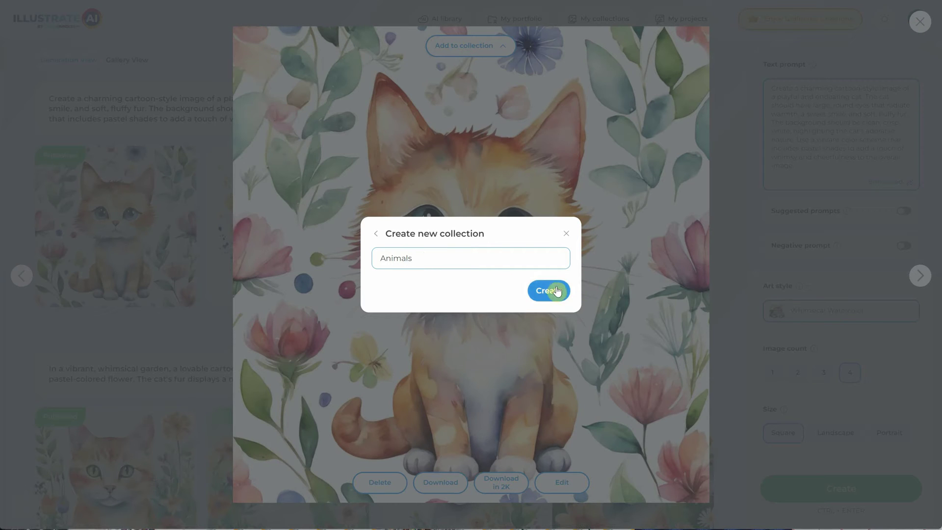
click(566, 234)
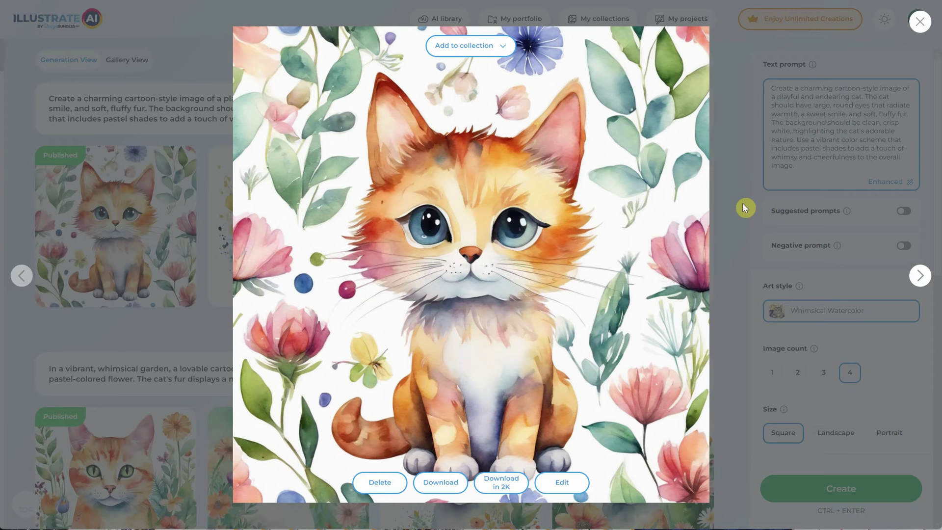
click(743, 202)
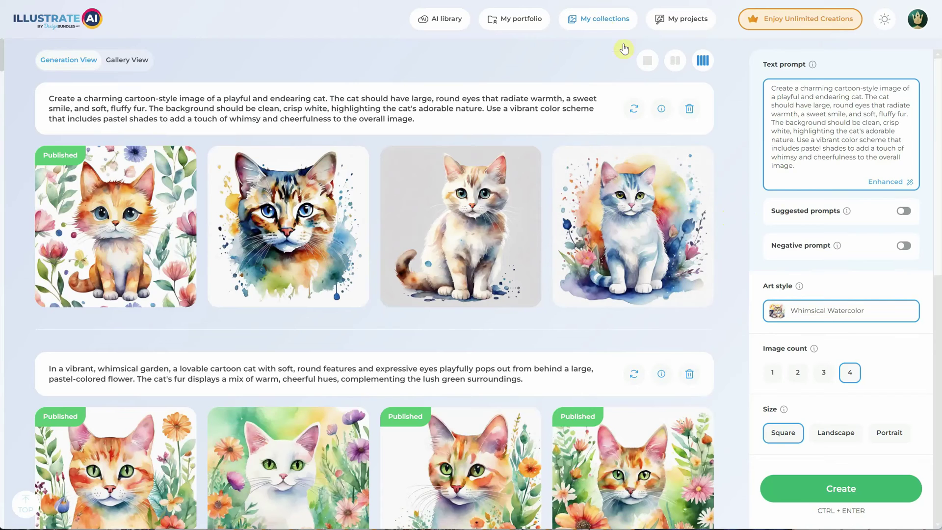
- Browse the saved collections in My collections and close the overview
click(605, 23)
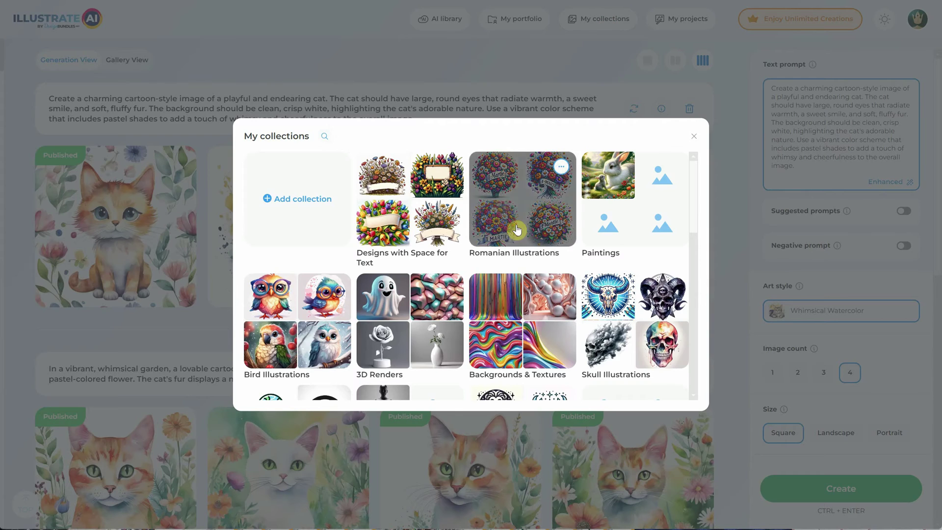
scroll(538, 264, down, 3)
scroll(538, 263, down, 10)
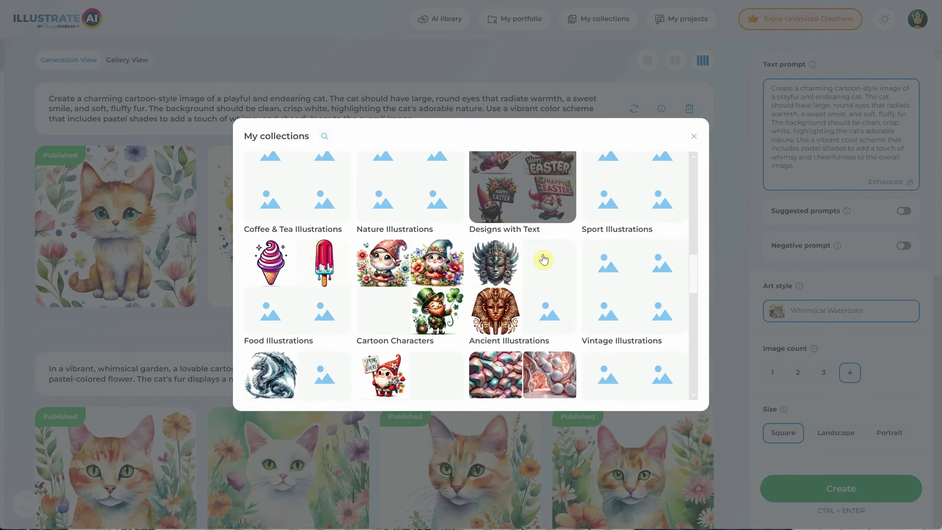
scroll(543, 259, down, 5)
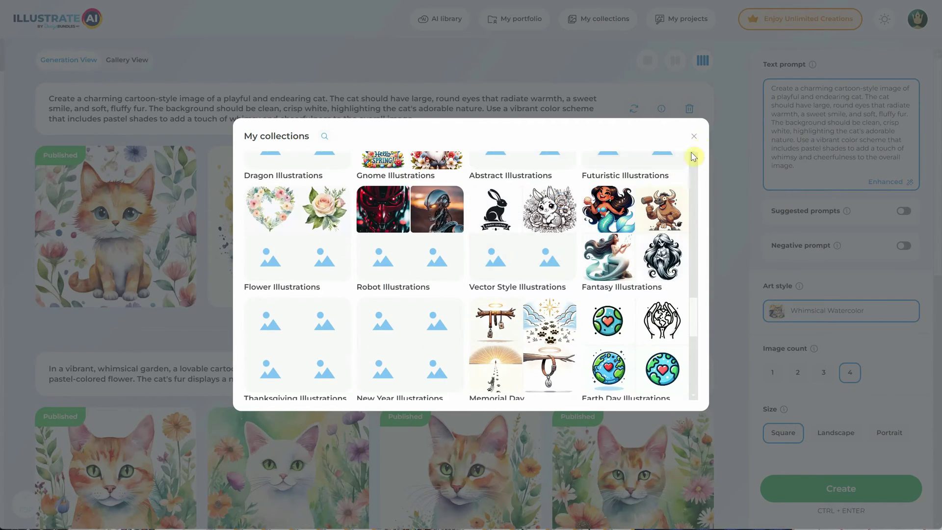
click(696, 141)
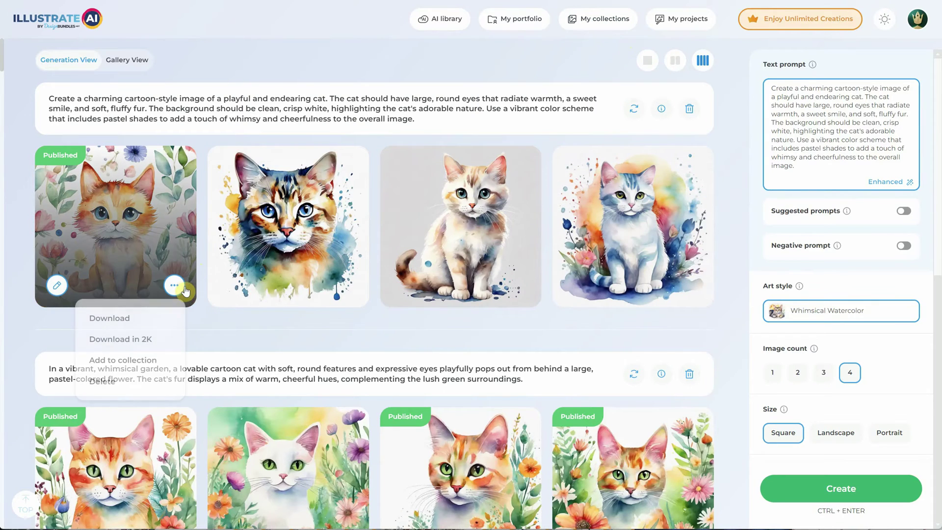
- Try the standard download of the tabby cat portrait, accepting its publication in the AI Library, and cancel the file save
click(347, 285)
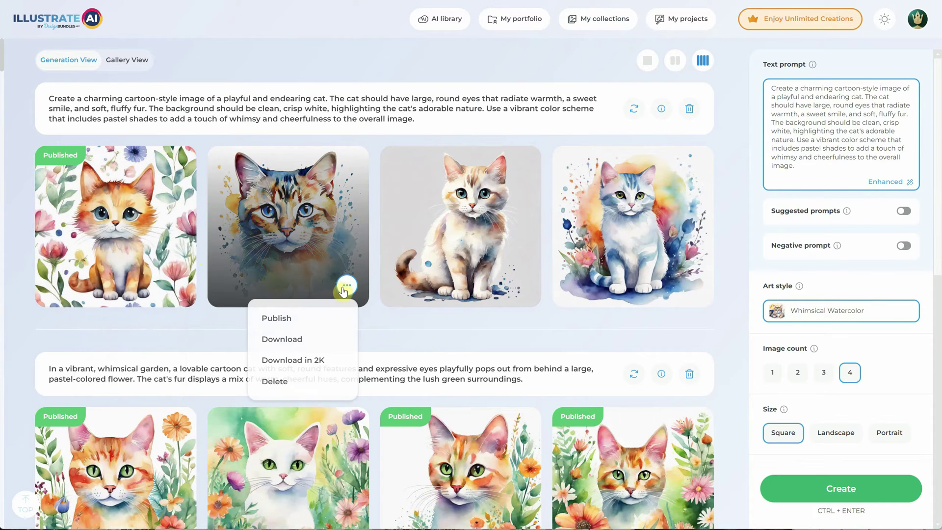
click(296, 343)
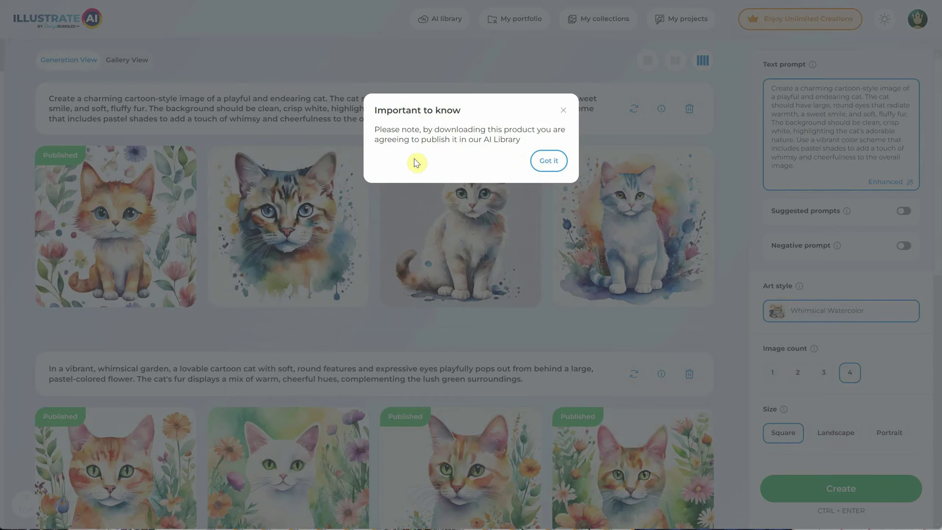
click(549, 162)
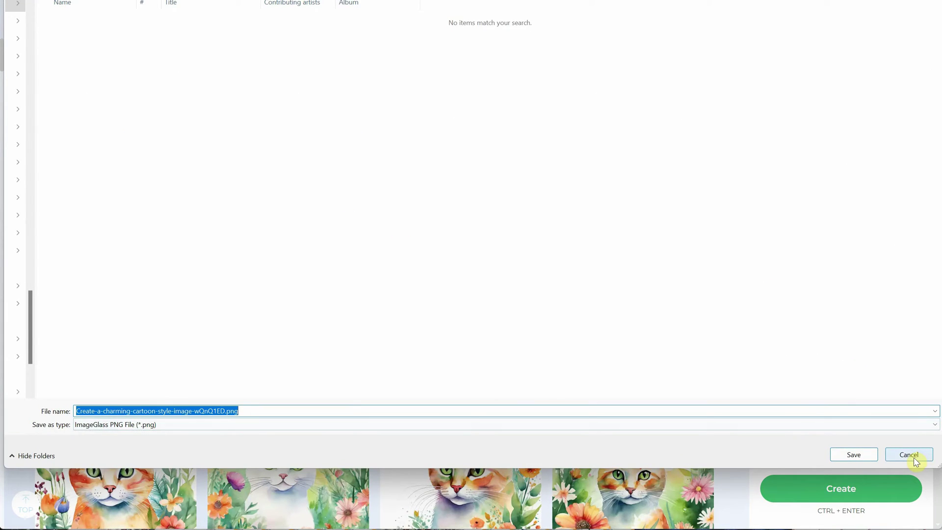
click(909, 455)
- Download the tabby cat portrait in 2K and save it as a PNG file
click(347, 285)
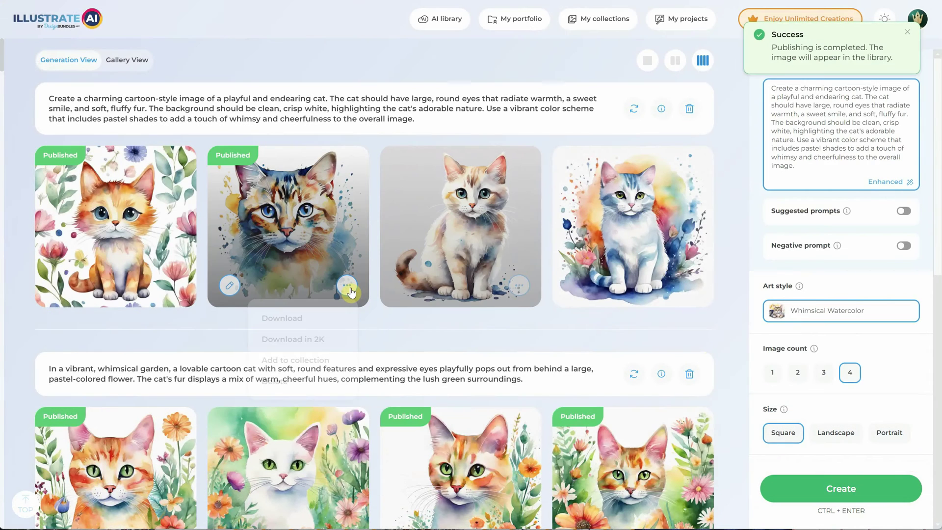
click(320, 346)
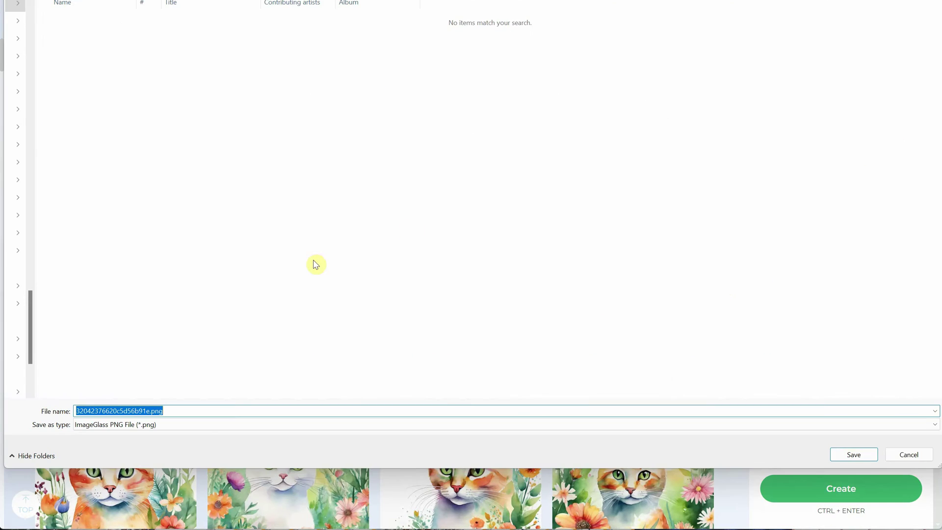
click(831, 454)
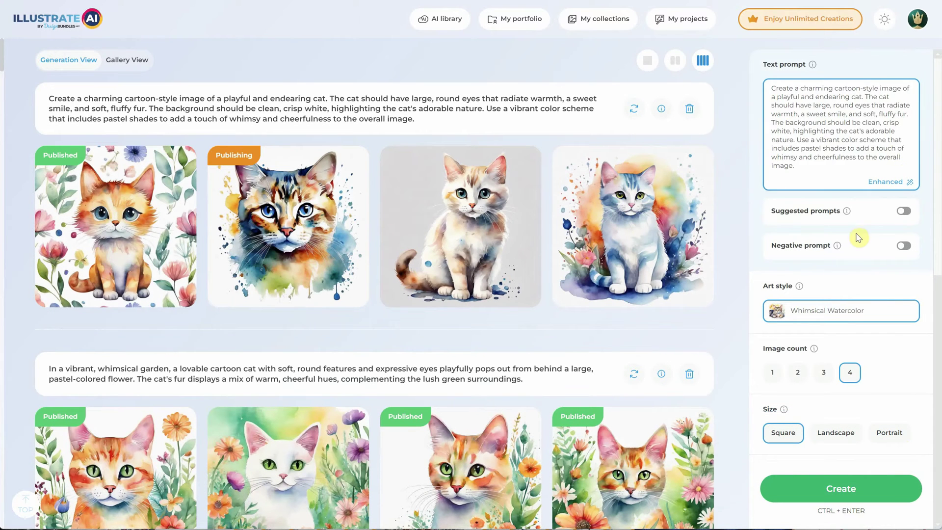
- Switch the generation engine to DALLE-3 and browse the art styles it offers
scroll(859, 238, down, 8)
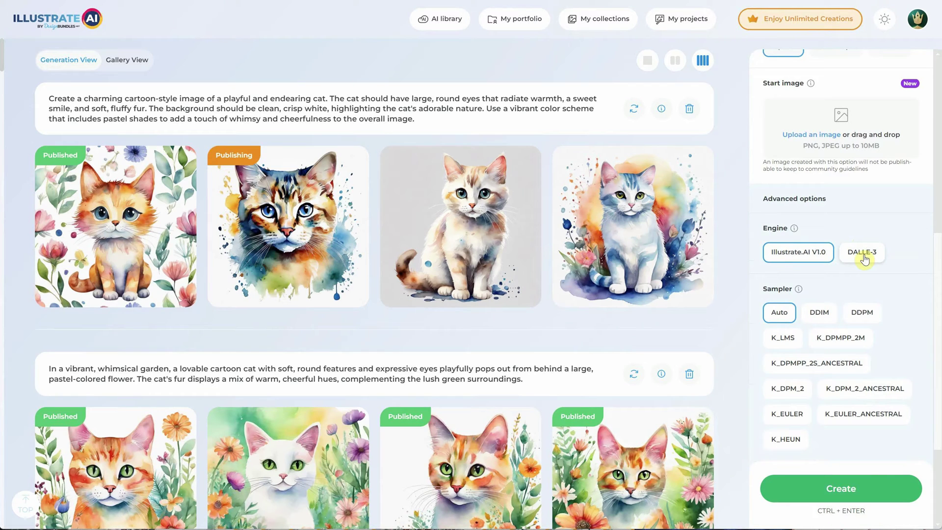
click(864, 253)
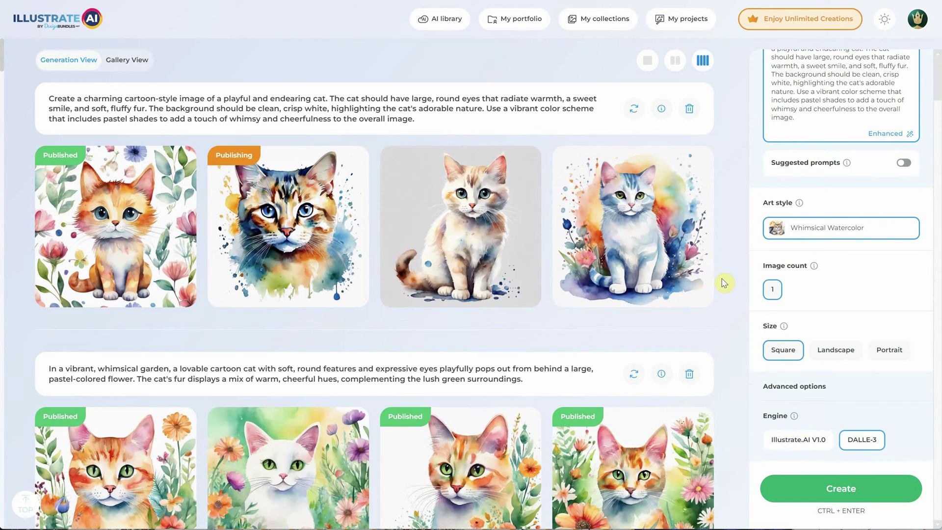
click(832, 234)
drag(746, 330, 743, 478)
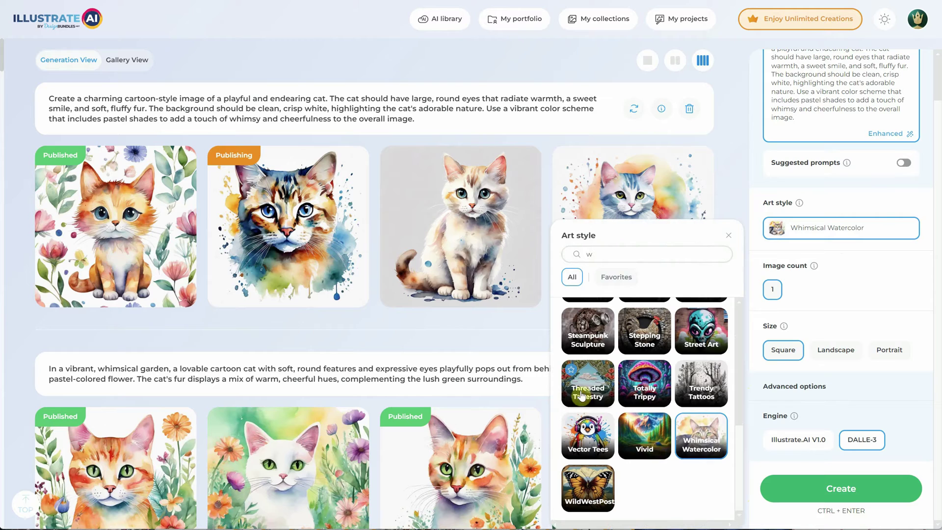
drag(746, 468, 752, 319)
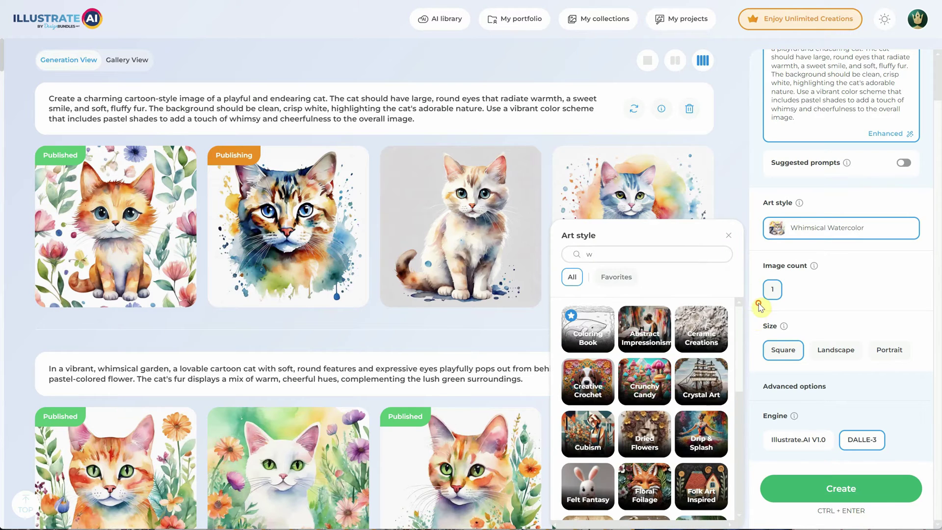
click(883, 254)
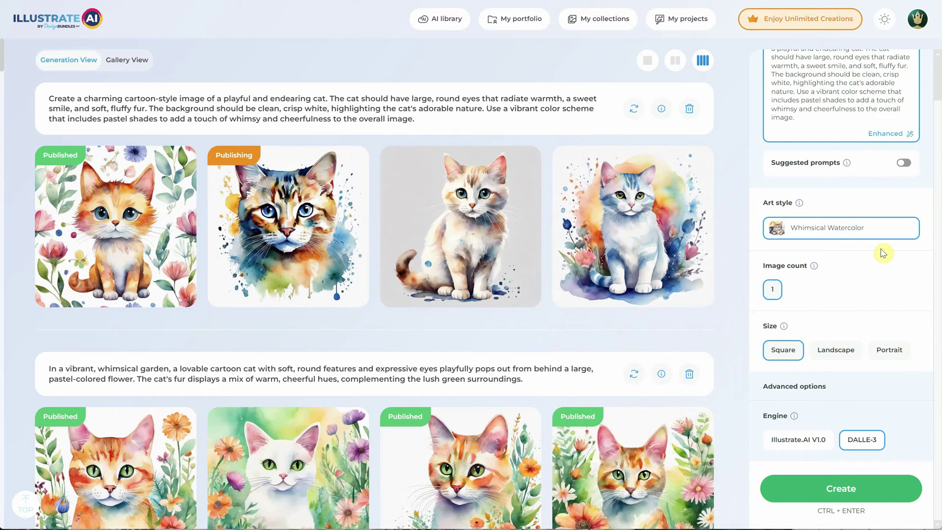
- Generate the charming cartoon cat with DALLE-3 in Whimsical Watercolor style and view the result enlarged
click(842, 498)
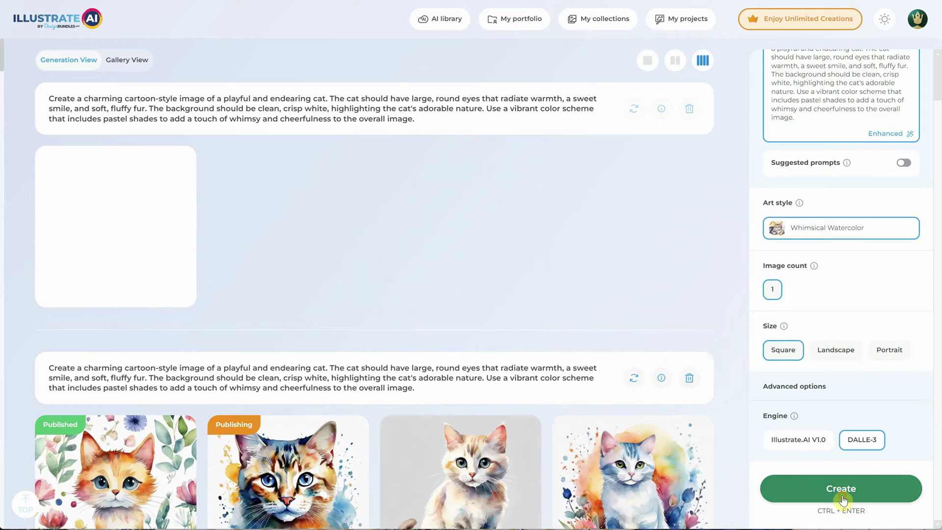
click(110, 216)
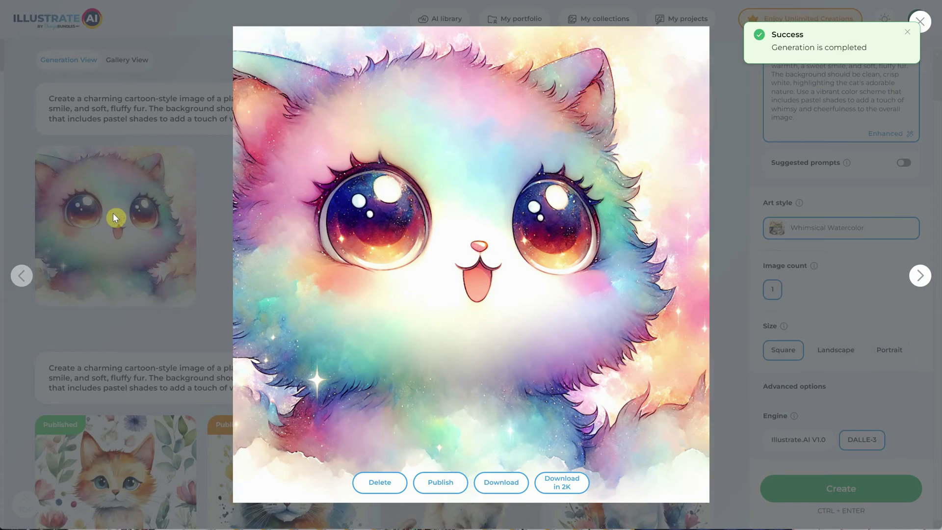
key(Escape)
- Find the Vivid art style and apply it for the next generation
click(840, 229)
text(v)
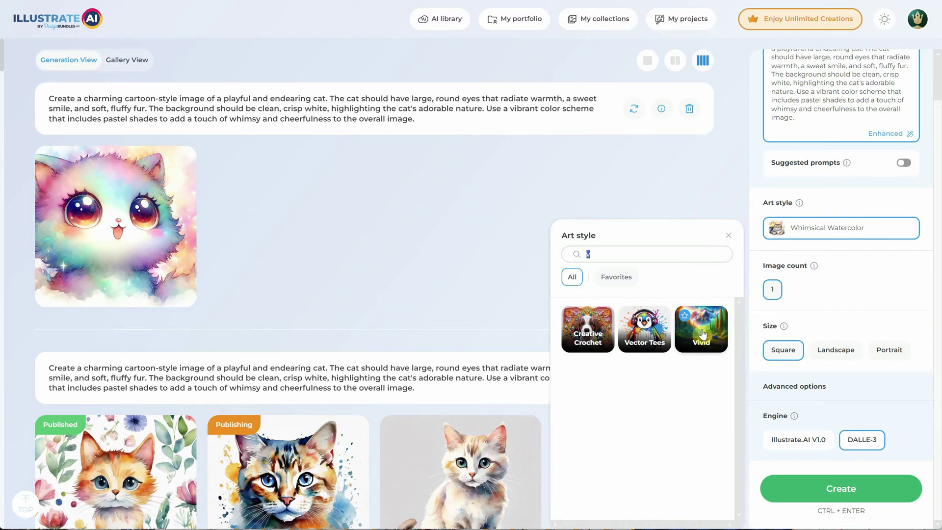
click(704, 345)
click(878, 208)
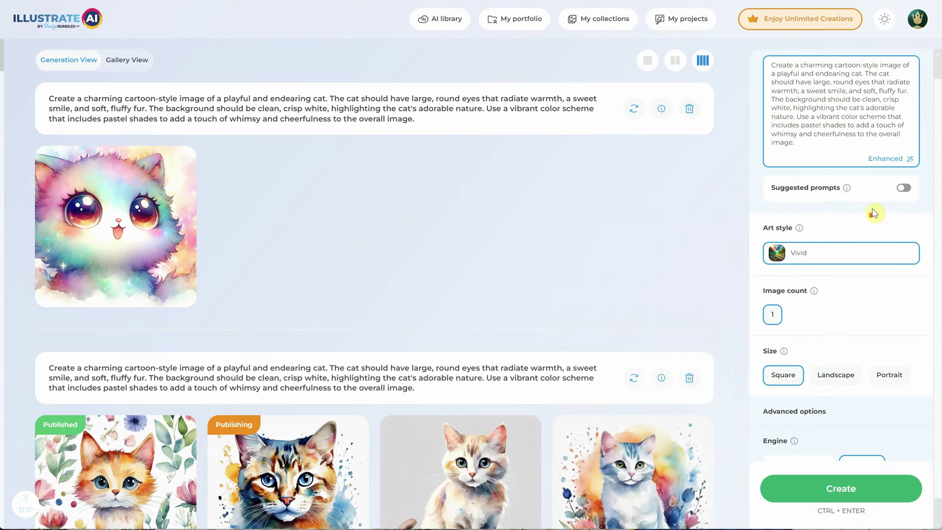
- Replace the prompt with "a cute cartoon bunny with glasses on a solid white background, cartoon illustration" and generate the image
scroll(855, 203, up, 2)
drag(821, 166, 734, 107)
text(a cute cartoon bunny with gla)
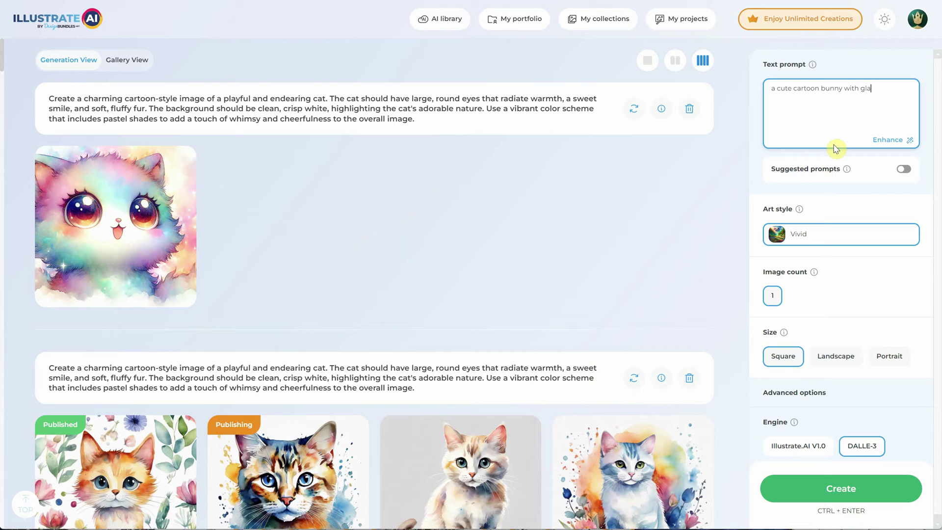
text(llustration)
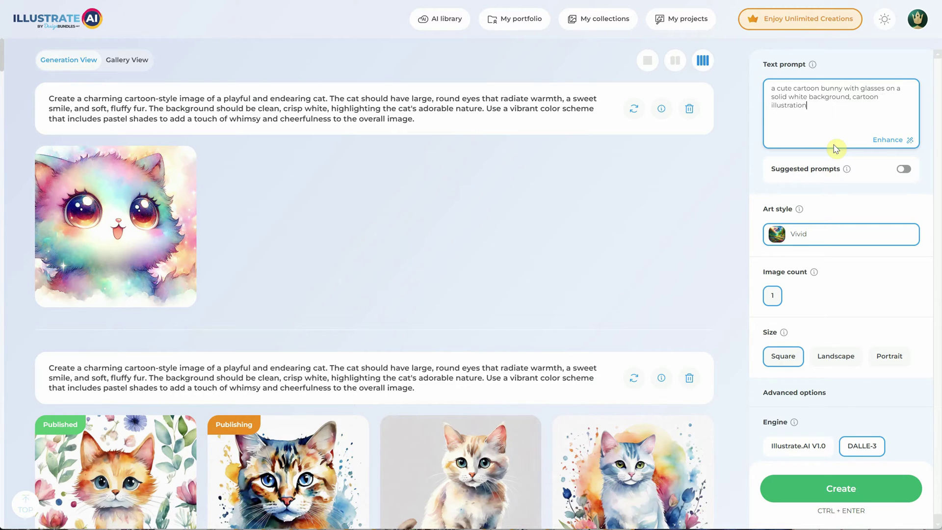
click(817, 489)
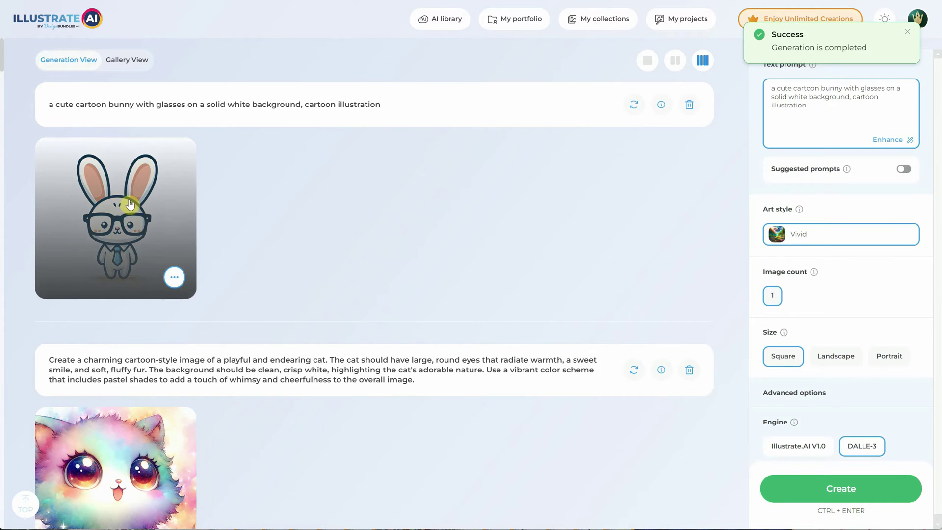
- Enlarge the bunny image, publish it and close the enlarged view
click(130, 203)
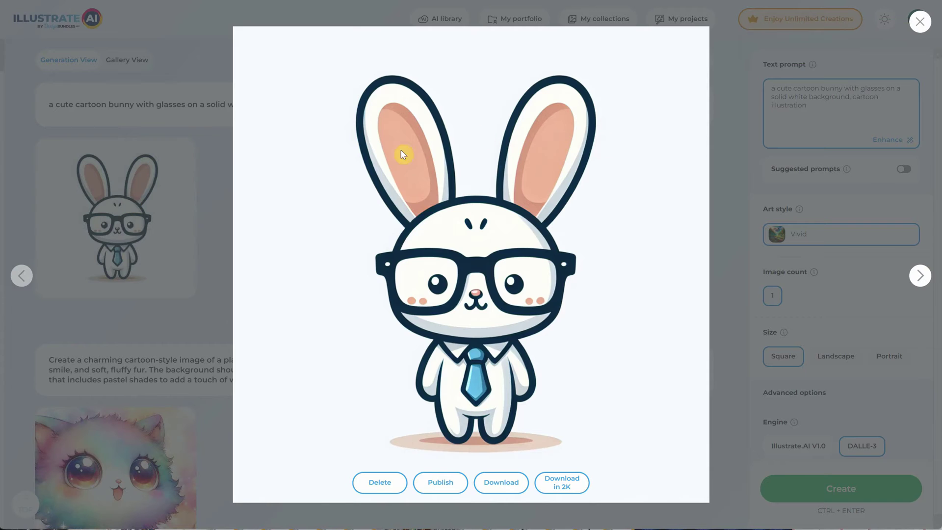
click(444, 488)
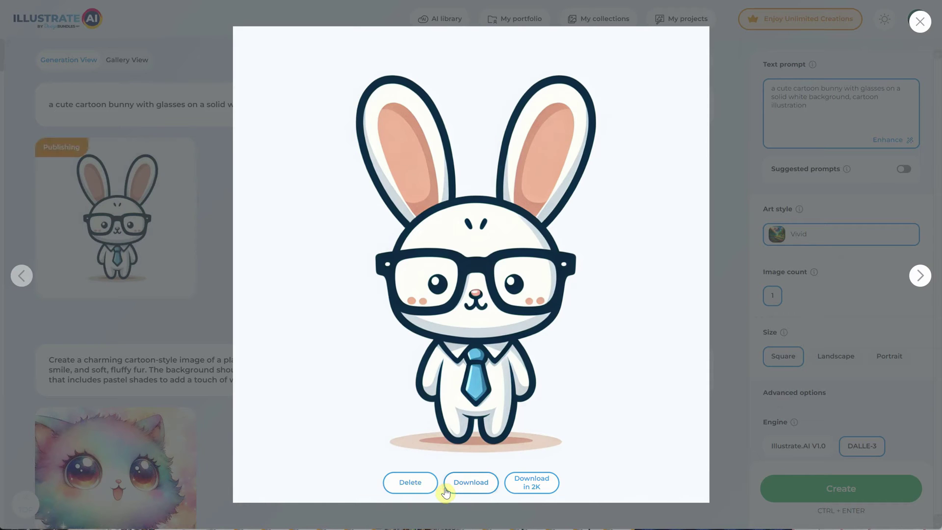
click(722, 377)
- Delete the whole generation that contains the rainbow-colored fluffy cat, confirming the deletion
scroll(617, 321, down, 1)
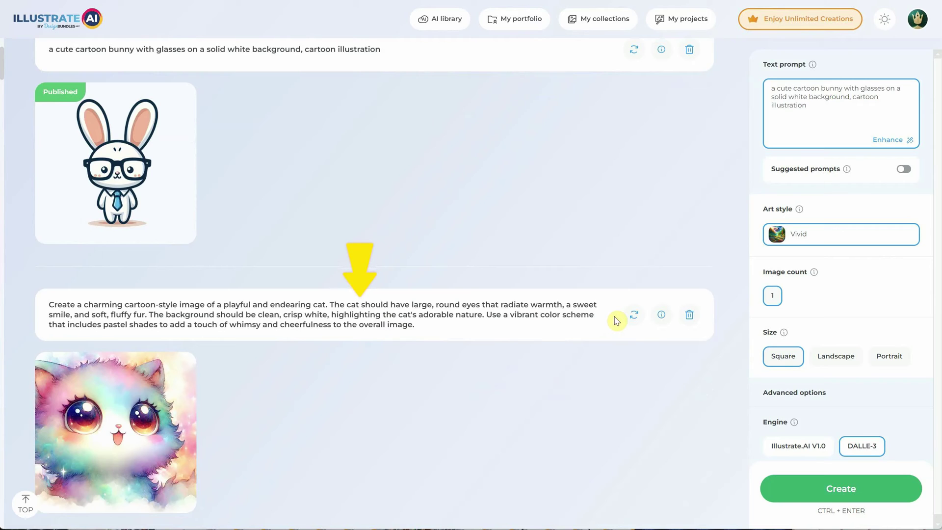
mouse_move(661, 322)
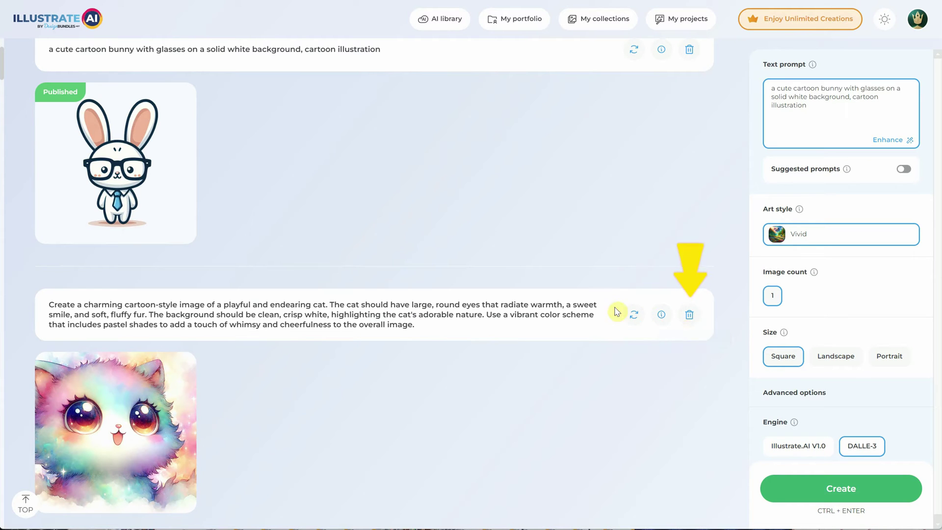
scroll(613, 317, down, 1)
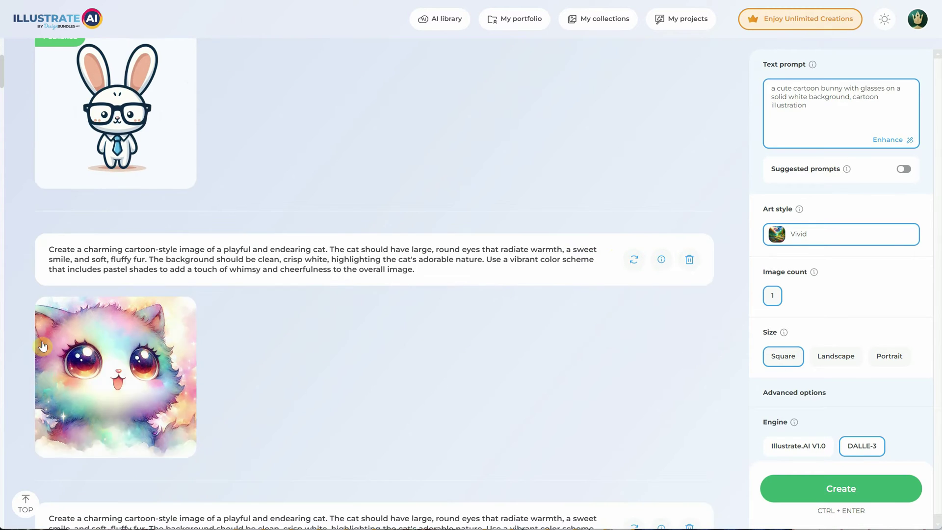
click(690, 260)
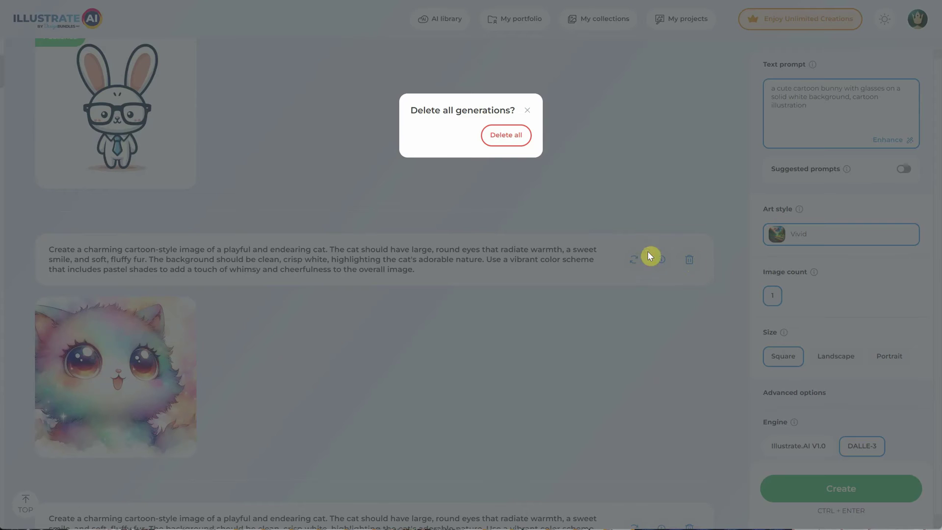
click(510, 142)
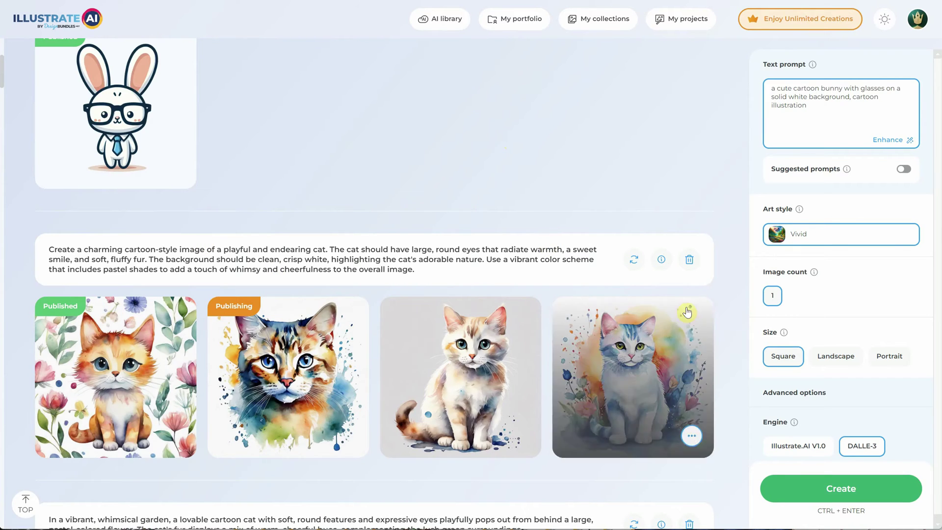
- Load the remix settings of the earlier pink ballerina cow generation and create a new image from them
scroll(603, 215, down, 8)
scroll(603, 214, down, 10)
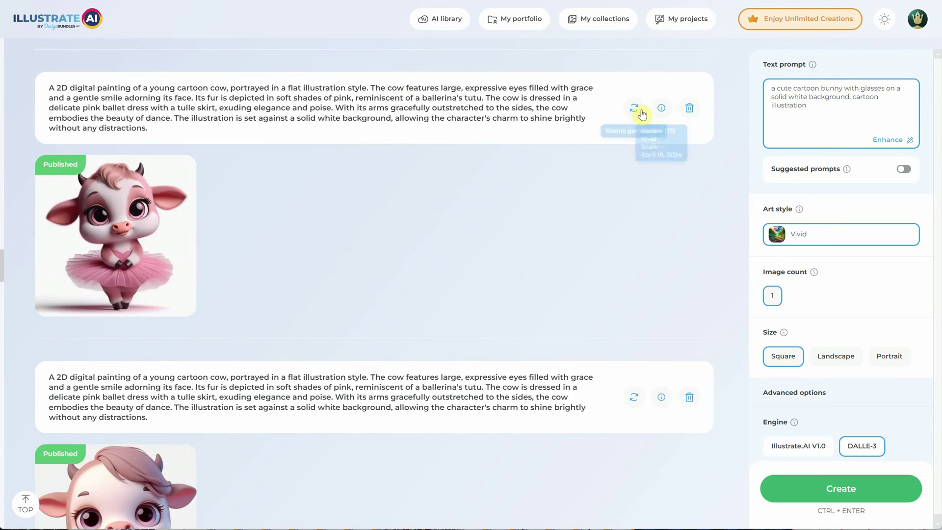
click(631, 109)
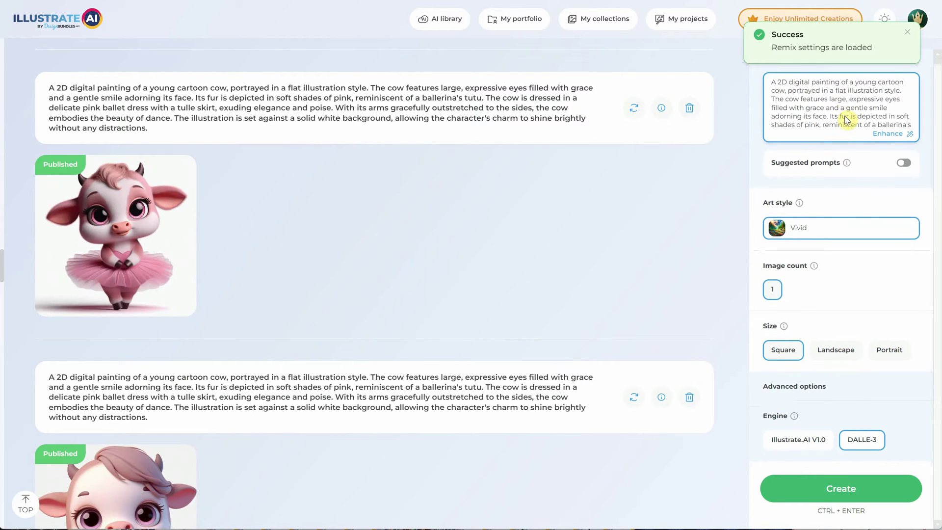
click(818, 489)
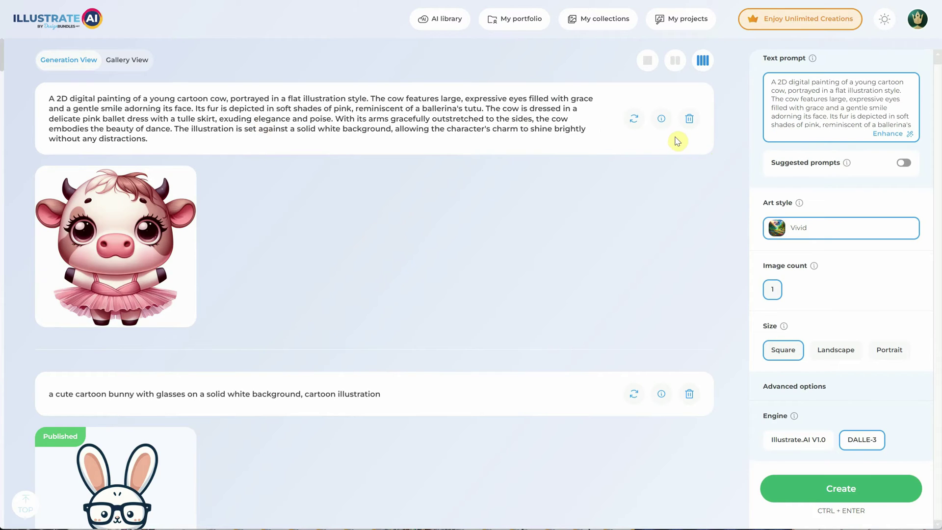
- Check the new ballerina cow's generation details, enlarge the image, publish it and close the enlarged view
mouse_move(661, 121)
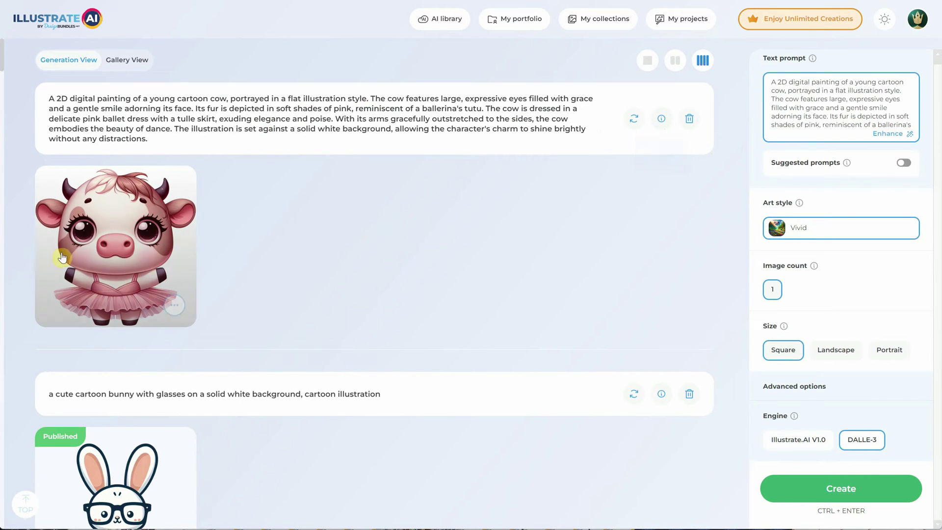
click(104, 240)
click(720, 359)
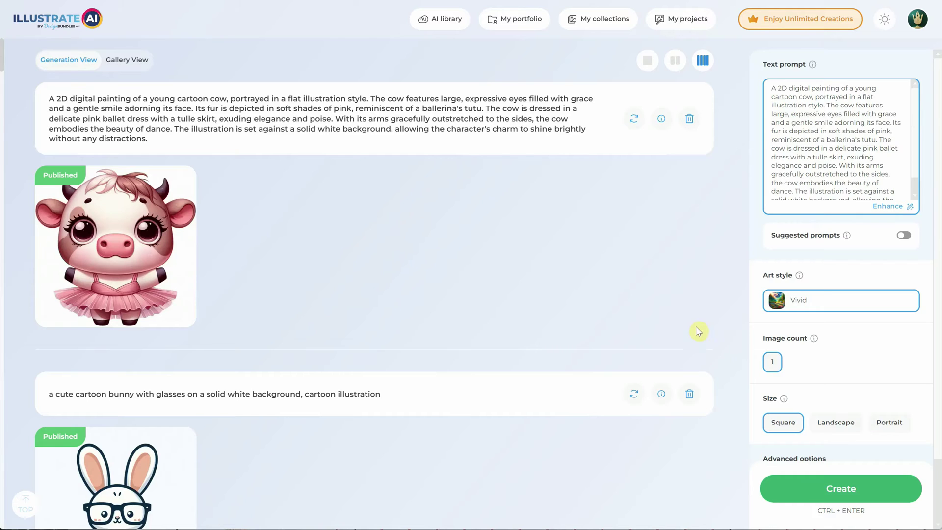
- Show the creations in Gallery View and compare the one-, two- and four-column layouts
click(127, 63)
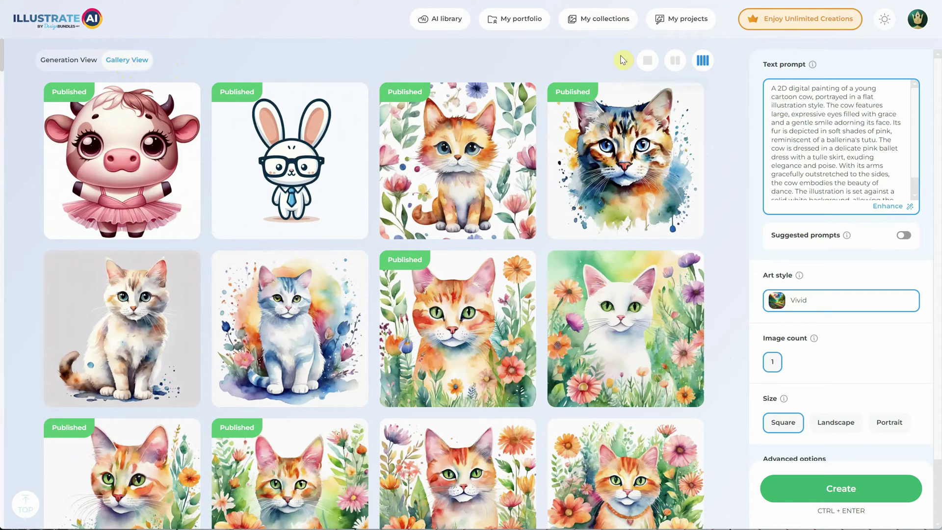
click(648, 59)
click(675, 61)
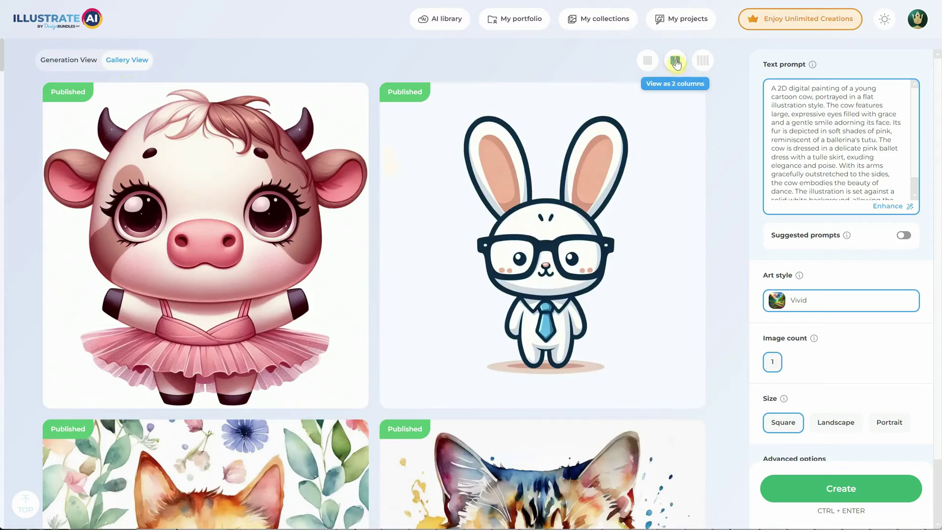
click(702, 60)
- Look through the gallery of generated images and return to Generation View
scroll(607, 182, down, 8)
scroll(607, 183, down, 8)
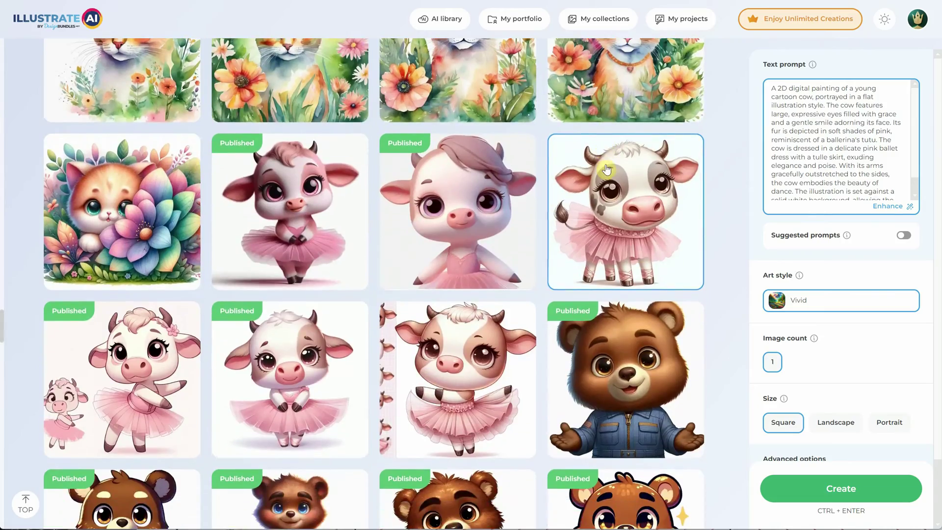
scroll(603, 167, up, 2)
scroll(600, 157, down, 3)
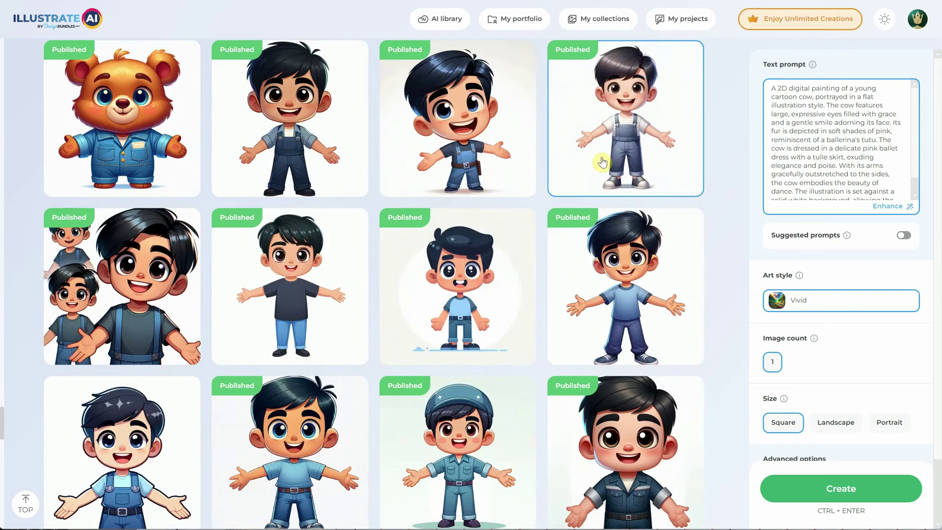
scroll(77, 70, up, 15)
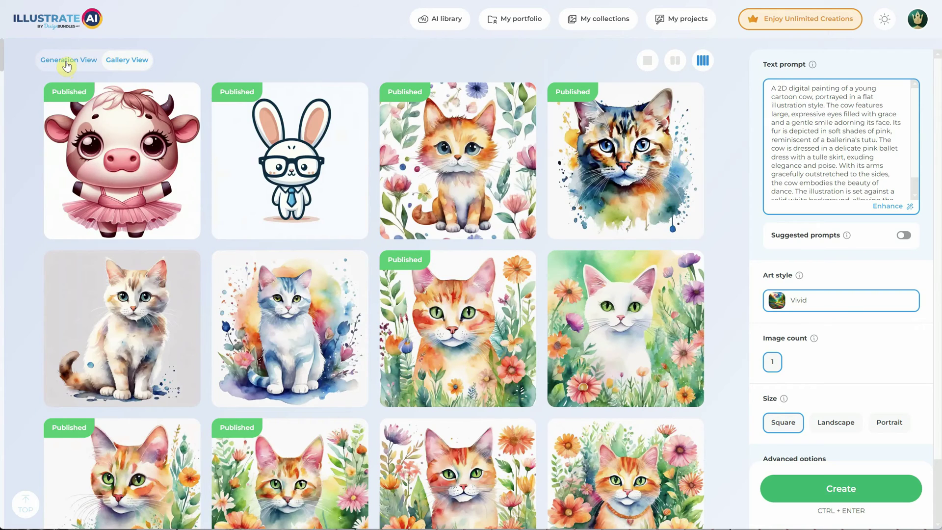
click(67, 64)
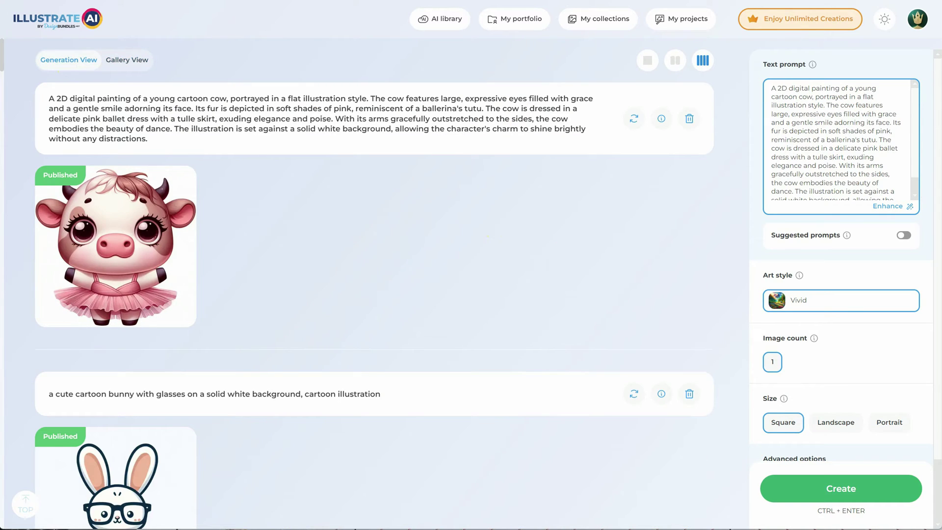
- Open the published pink ballerina cow standing with folded hooves in the image editor
scroll(290, 263, down, 3)
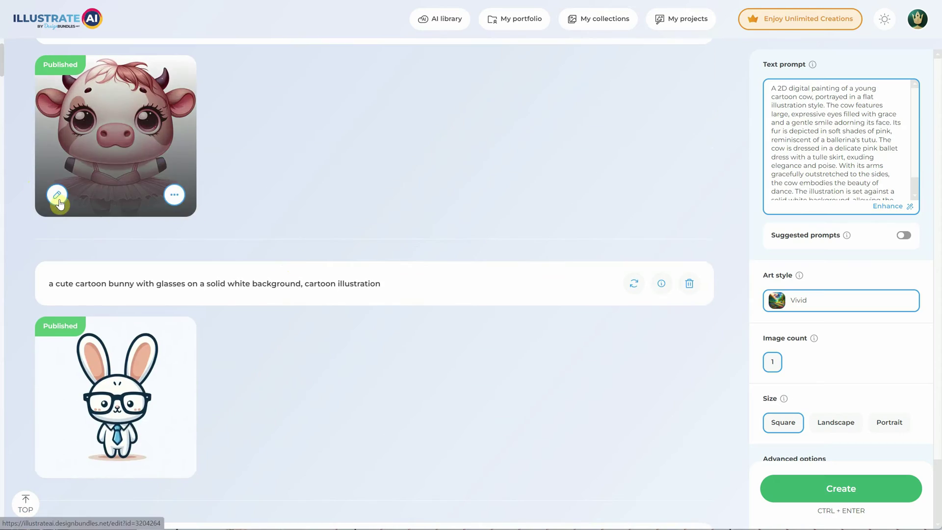
scroll(208, 200, down, 6)
scroll(465, 199, down, 3)
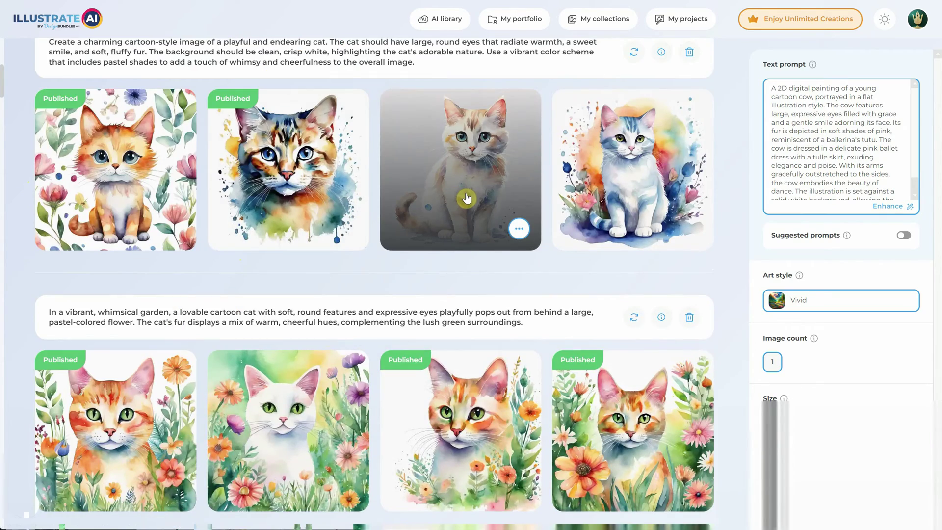
scroll(322, 273, down, 10)
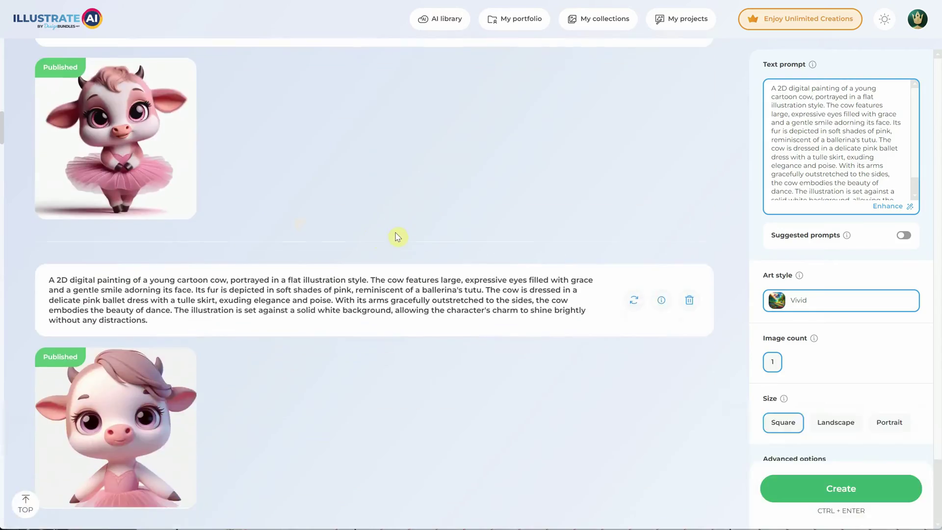
scroll(397, 236, up, 2)
mouse_move(80, 269)
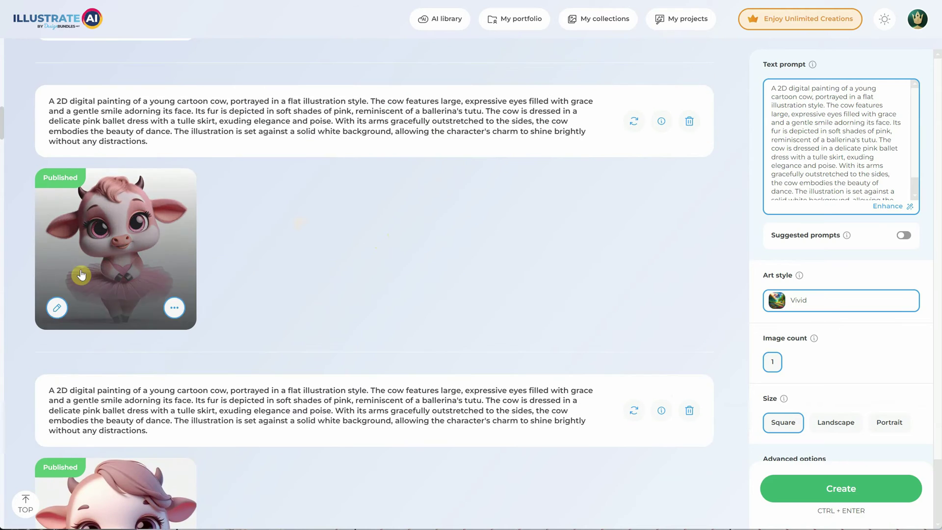
click(58, 309)
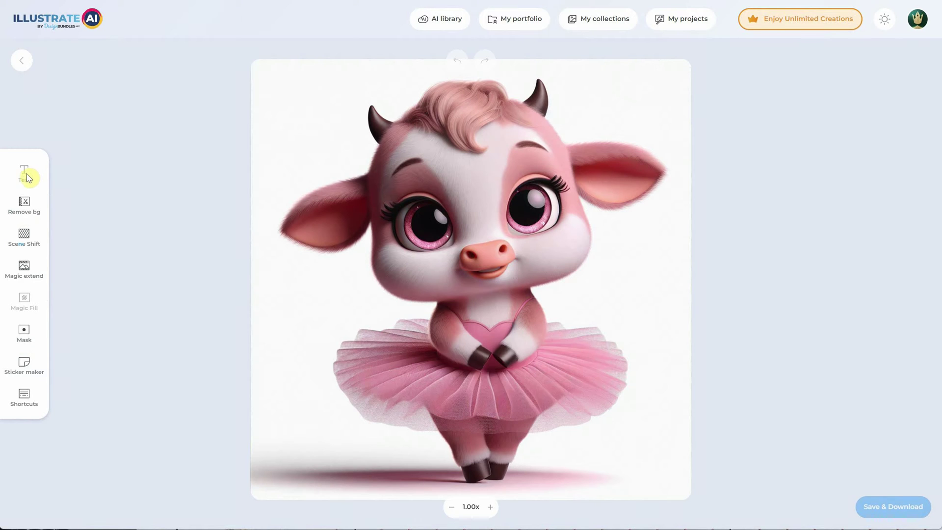
- Try removing the background from the ballerina cow image and undo the removal
click(25, 210)
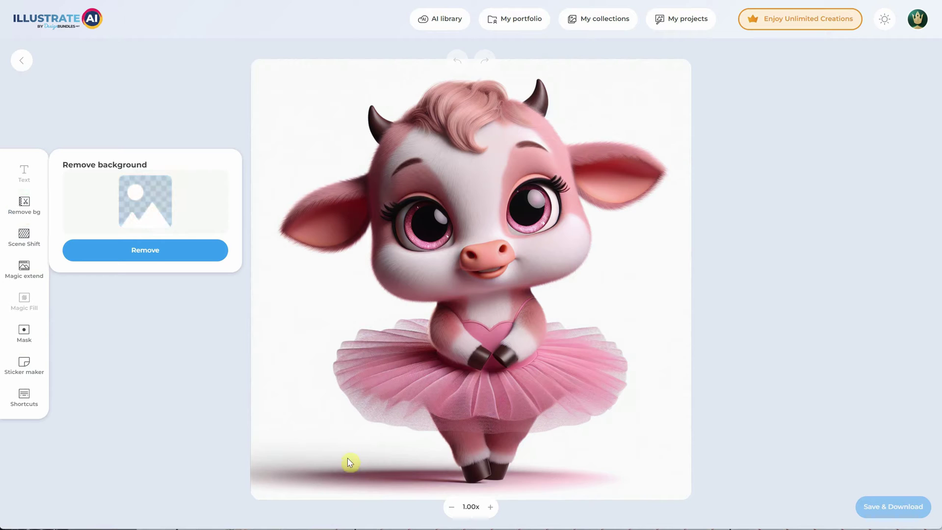
click(149, 257)
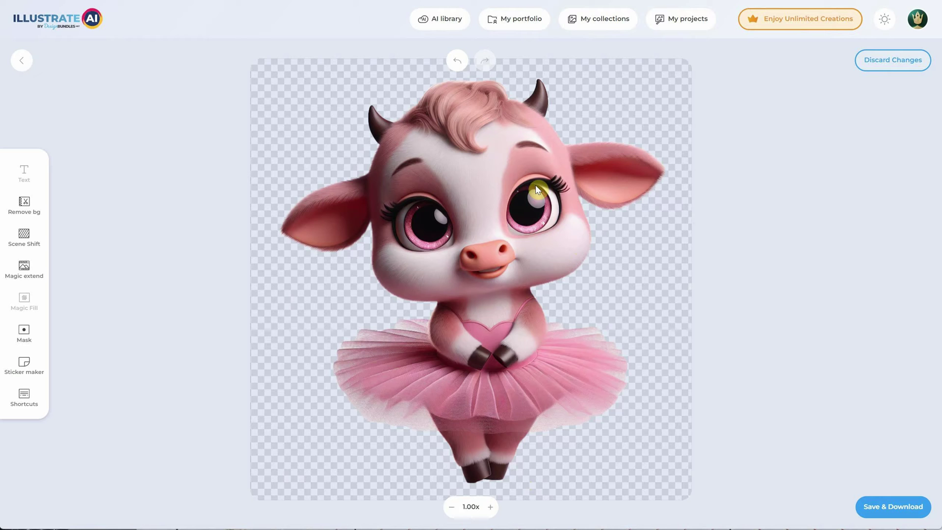
click(456, 62)
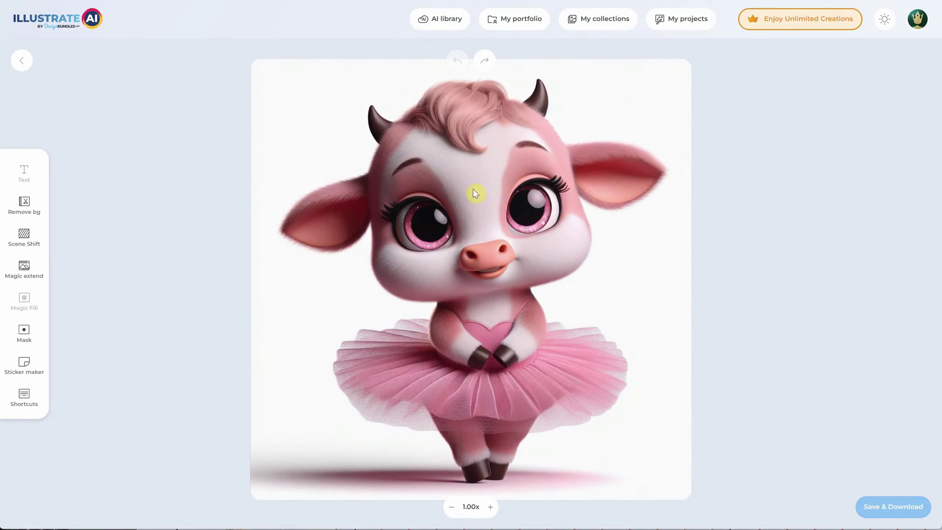
- Check the editor's keyboard shortcuts and look at the cow image at 1.25x before returning to 1.00x
click(22, 399)
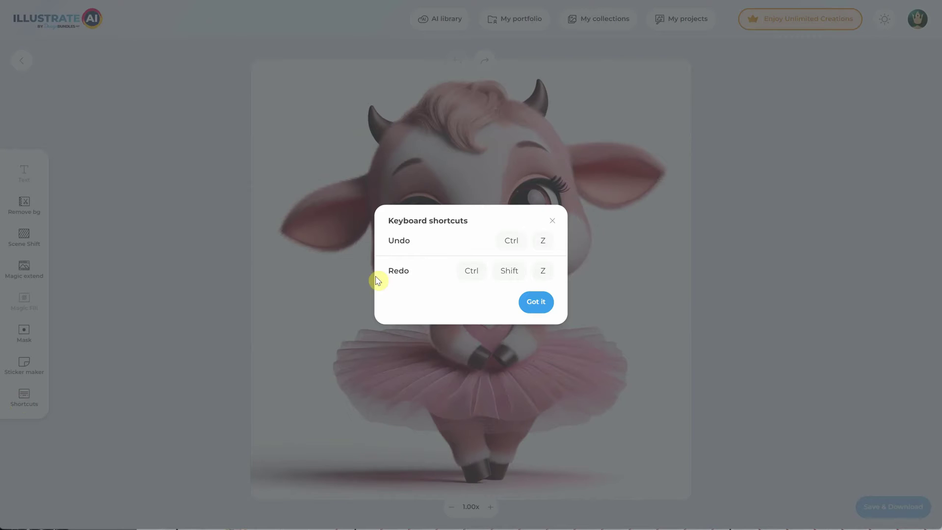
click(536, 301)
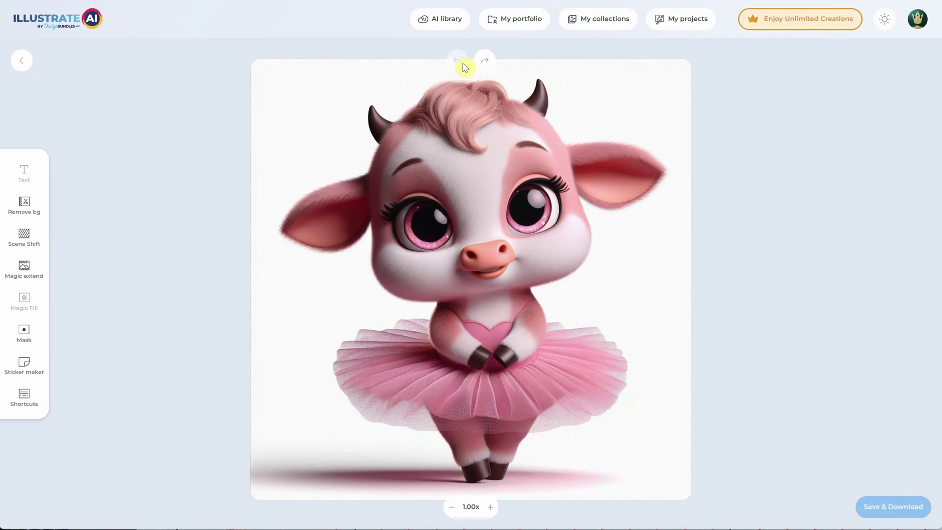
click(490, 506)
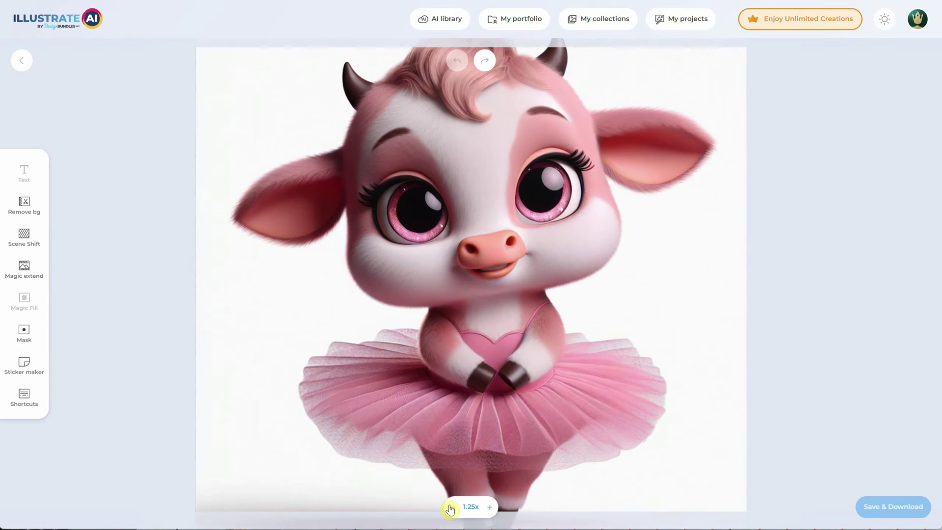
click(451, 508)
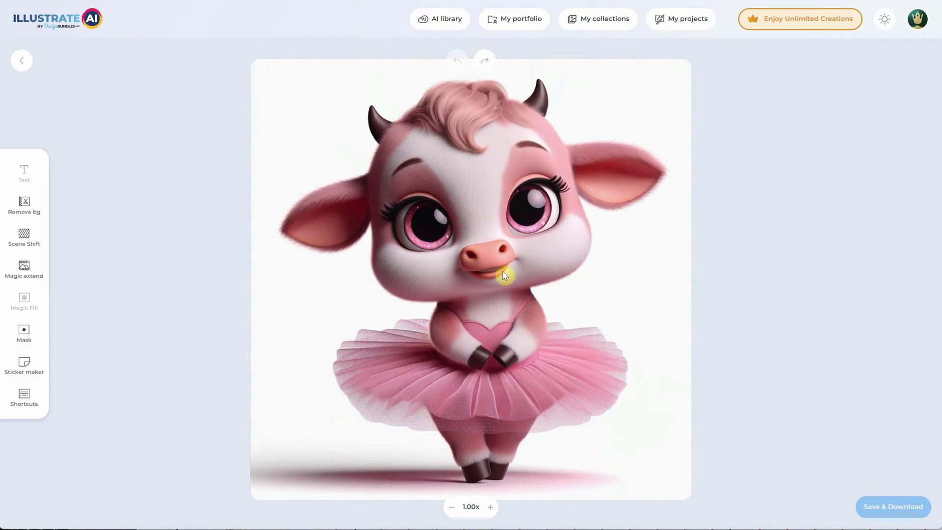
- Use Scene Shift to preview green, pink and studio backdrops, and replace the background with the white photo studio framed by flower garlands
click(28, 241)
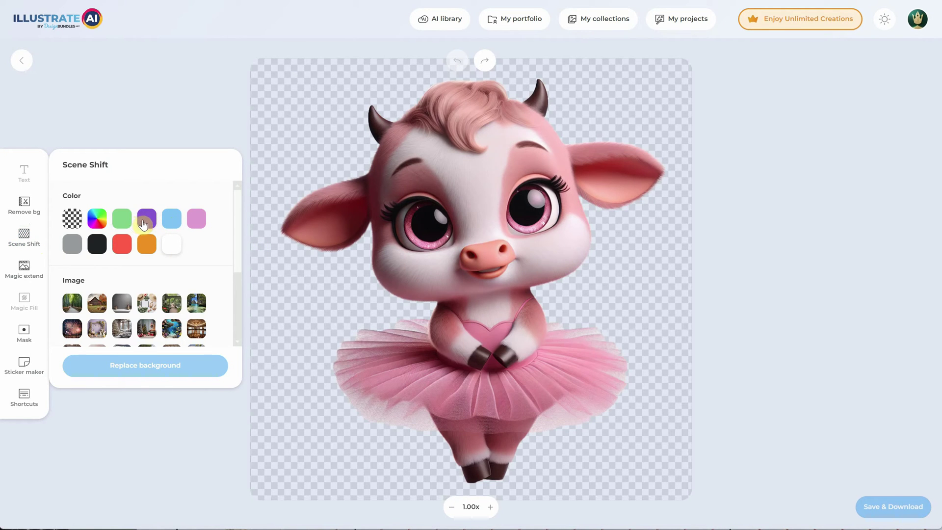
click(123, 221)
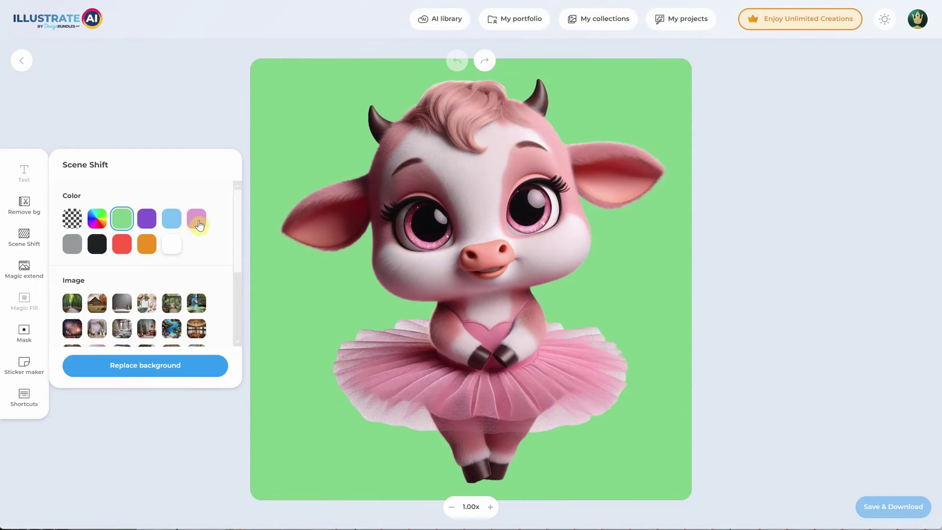
click(199, 223)
scroll(189, 246, down, 5)
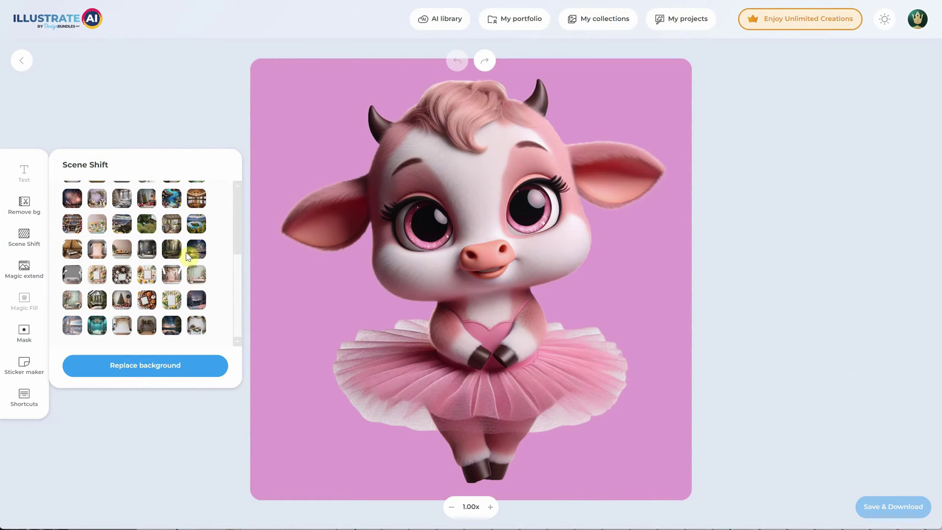
click(98, 254)
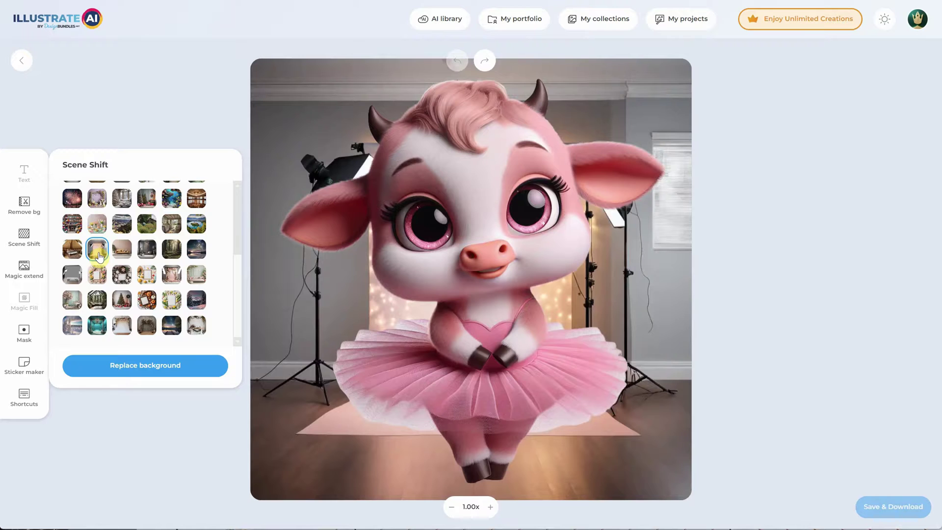
click(121, 324)
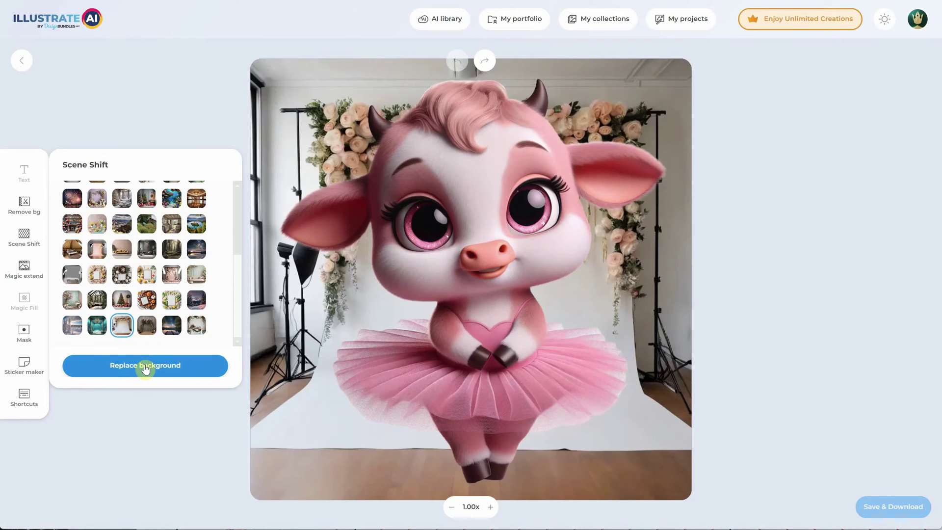
click(145, 367)
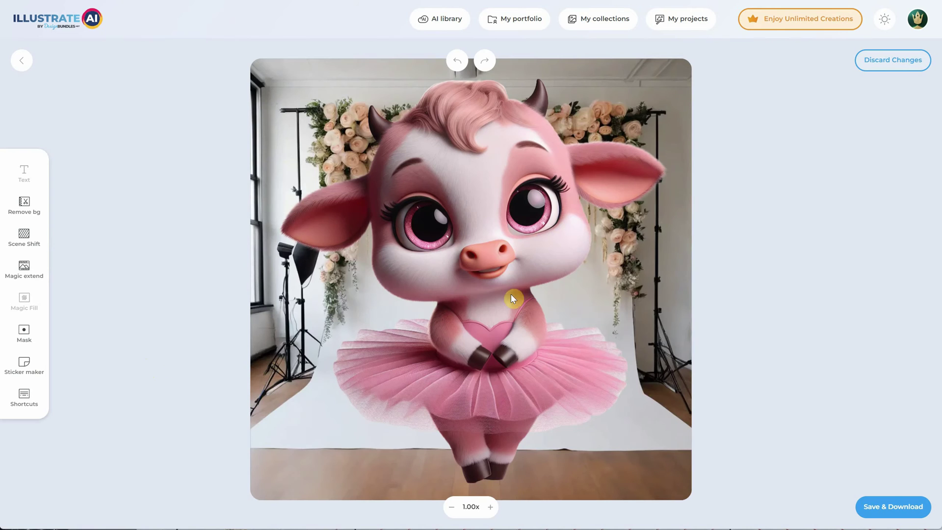
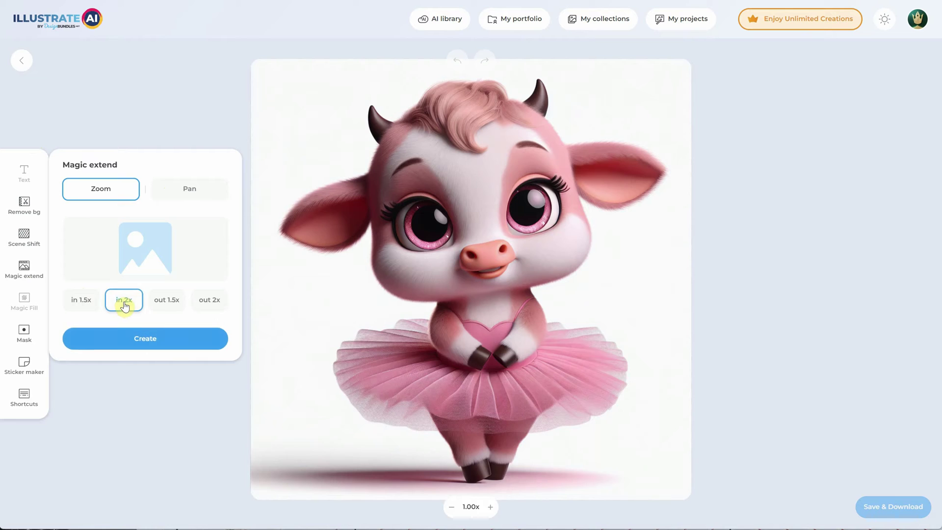
- Try a Magic extend zoom in of 1.5x on the original cow image and undo it
click(84, 299)
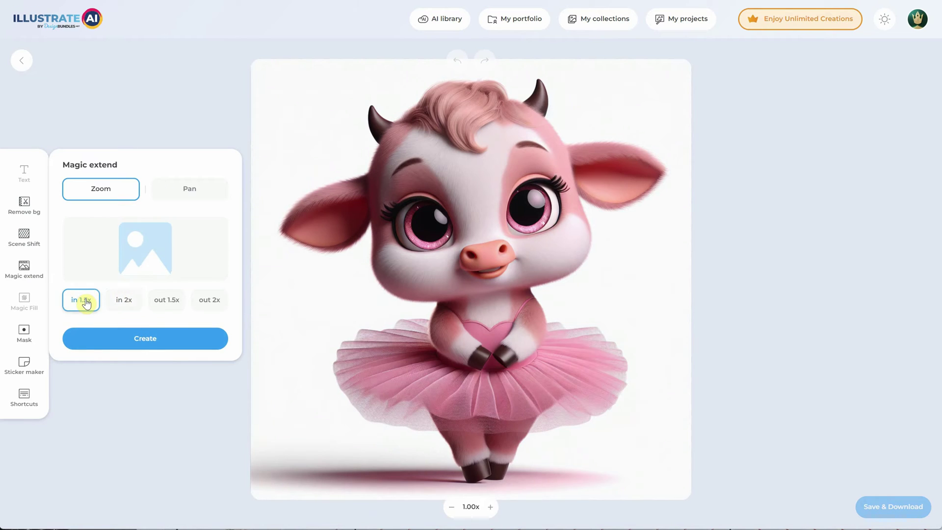
click(140, 343)
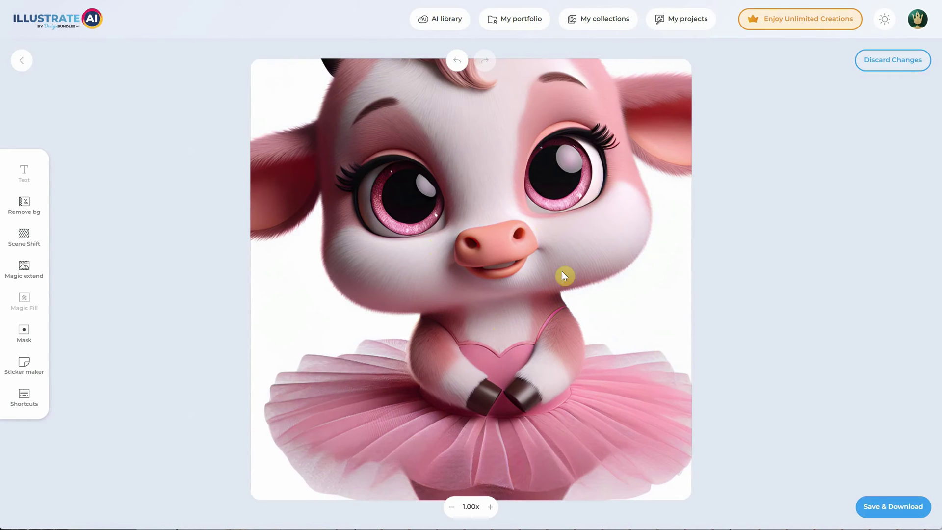
click(456, 61)
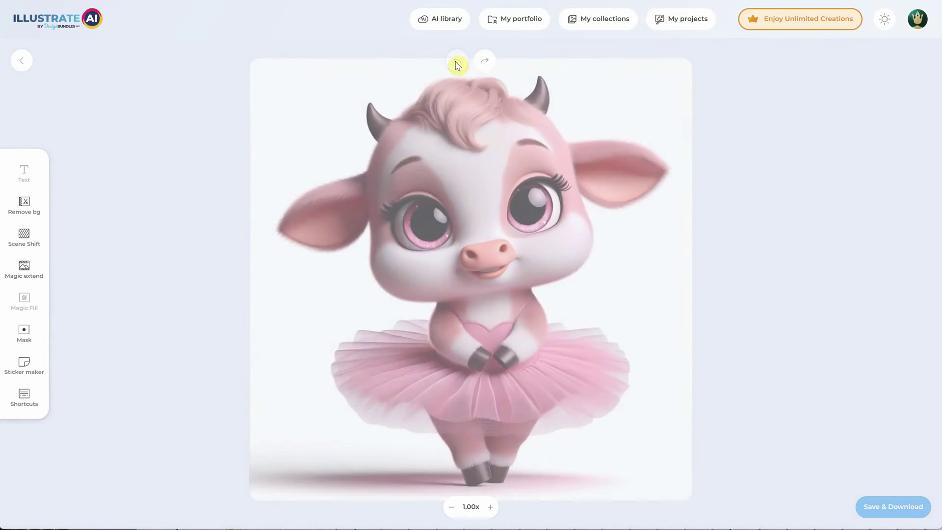
- Try a Magic extend zoom out of 1.5x on the cow image and undo the extended version
click(23, 275)
click(123, 301)
click(158, 305)
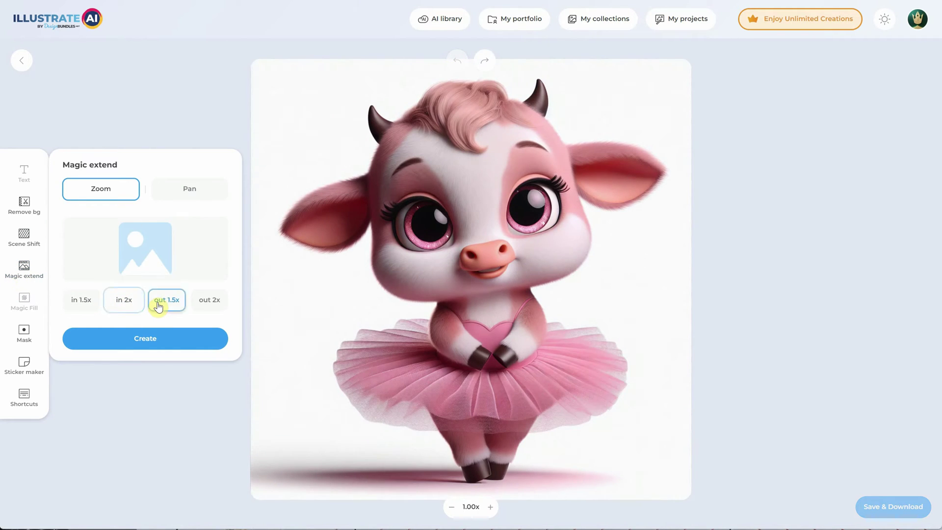
click(145, 339)
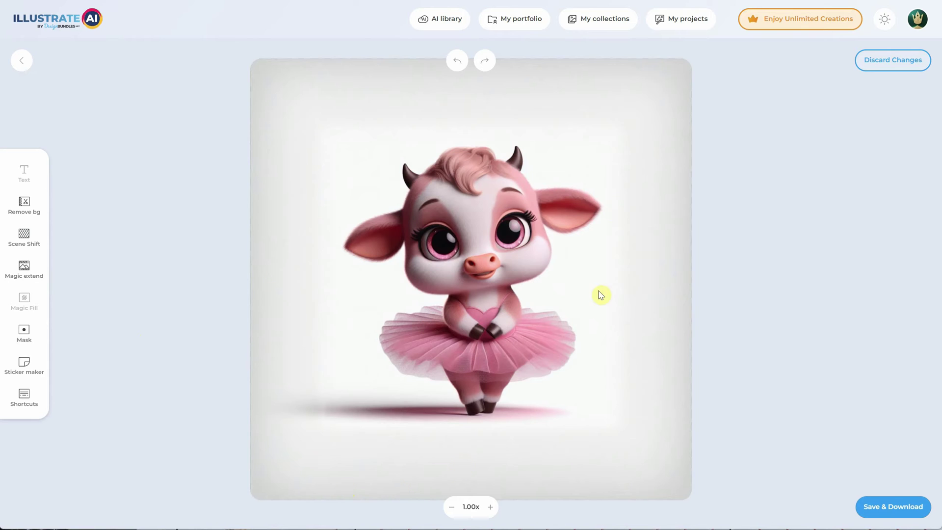
click(456, 64)
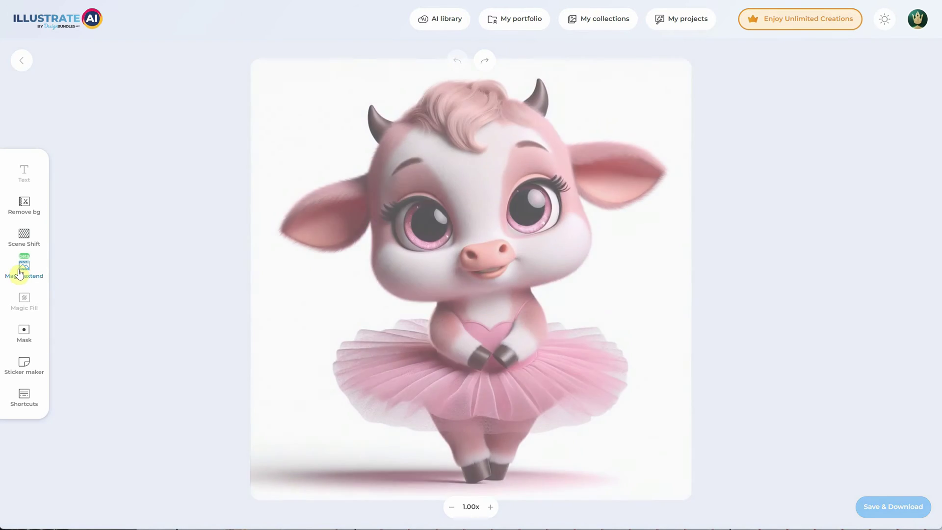
- Generate two more zoomed-out Magic extend versions of the cow image, undoing each one
click(24, 269)
click(135, 338)
click(457, 64)
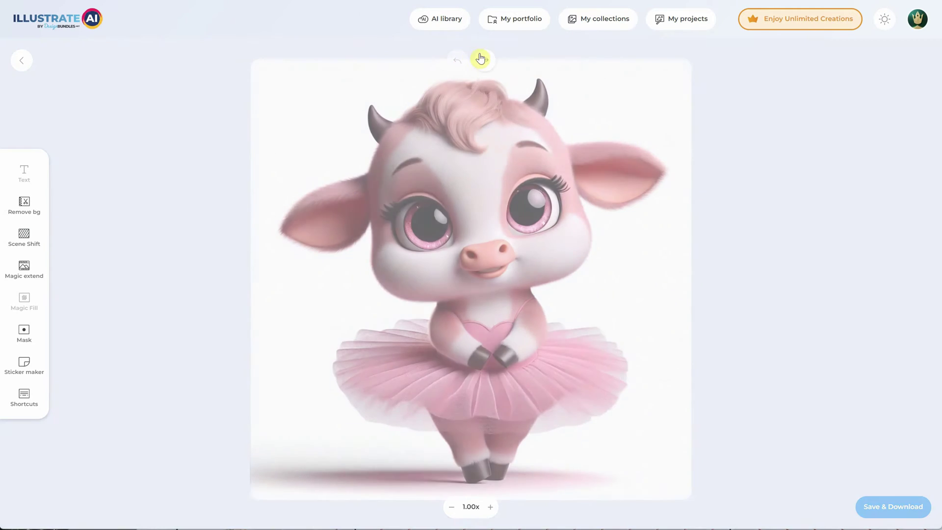
click(24, 268)
click(177, 339)
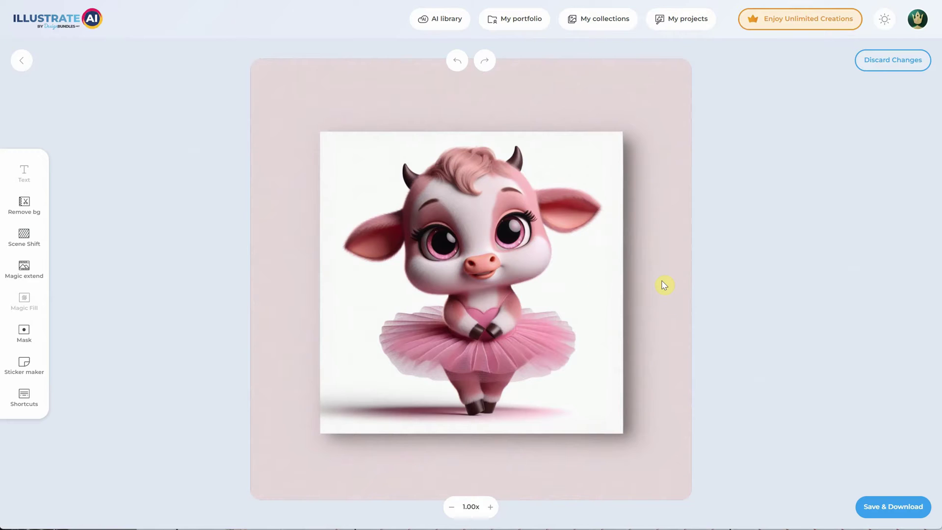
click(458, 60)
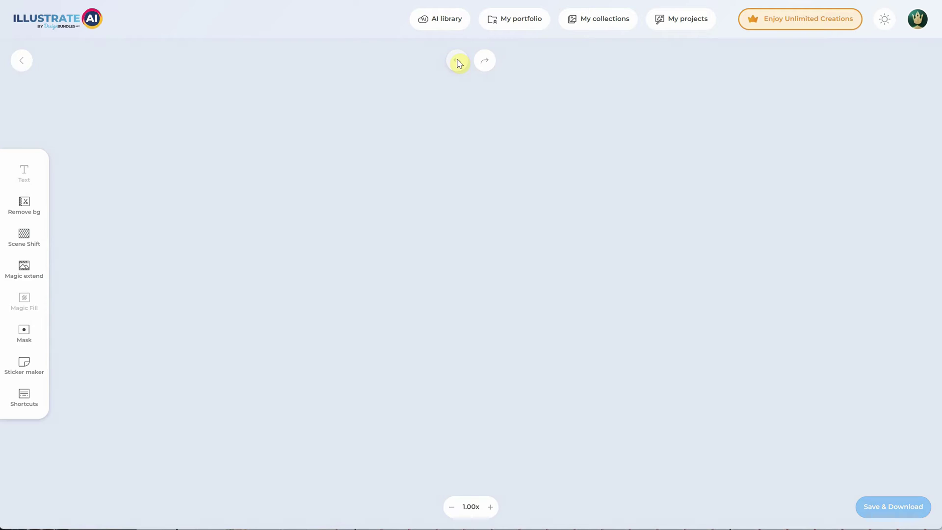
- Compare the Magic extend pan directions, try extending the cow image up, and undo the extension
click(24, 267)
click(177, 191)
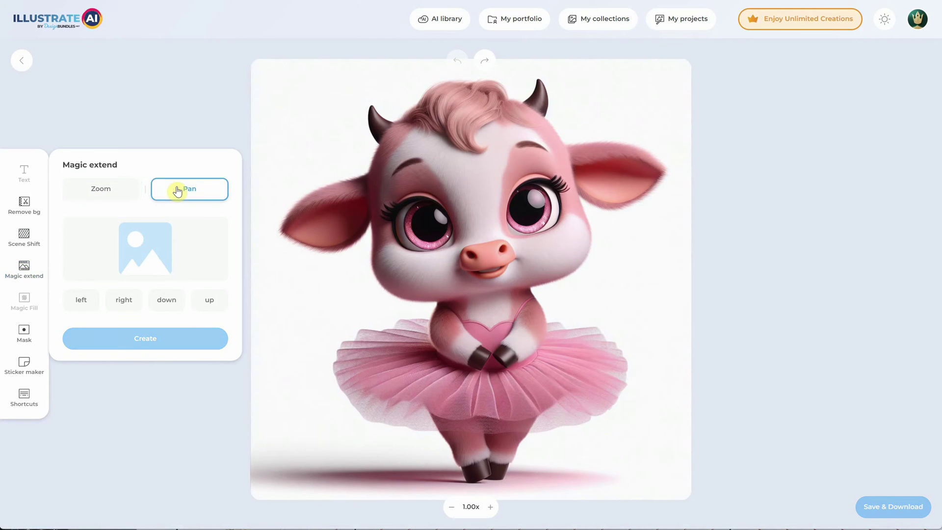
click(80, 301)
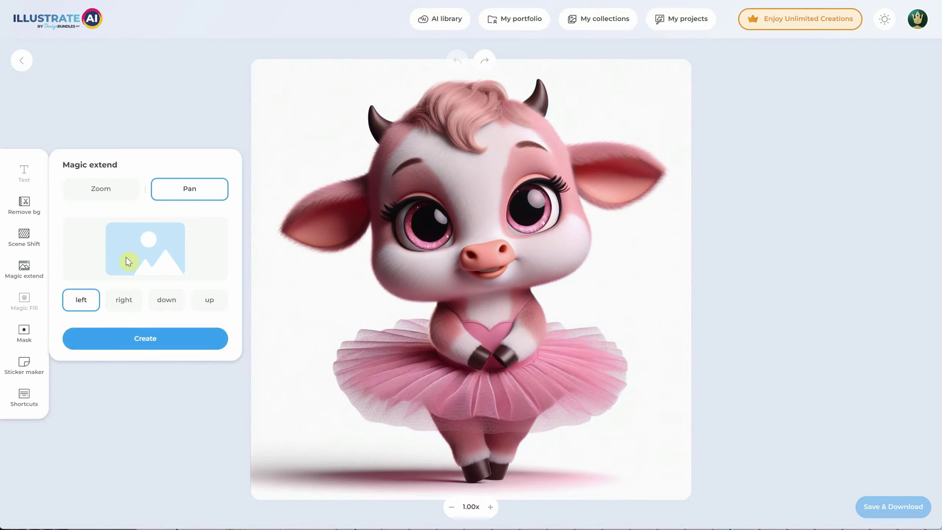
click(124, 300)
click(165, 299)
click(199, 300)
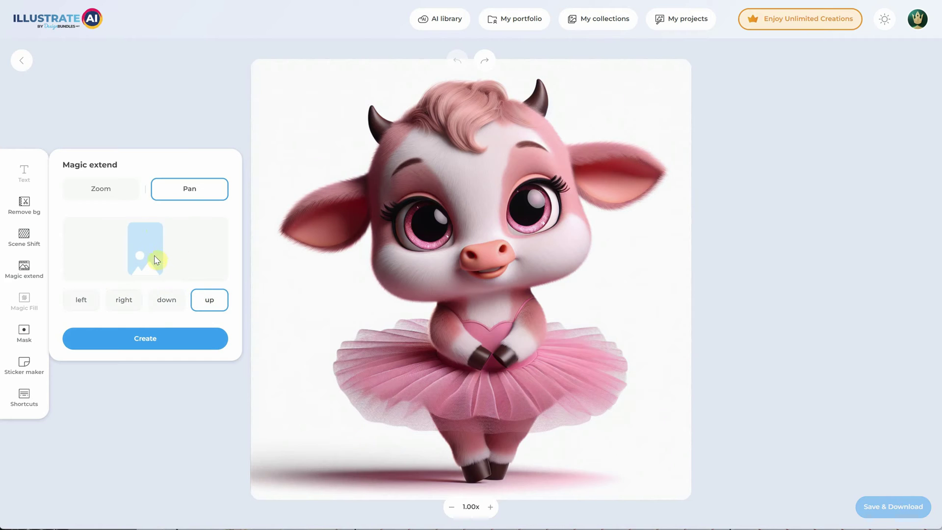
click(153, 343)
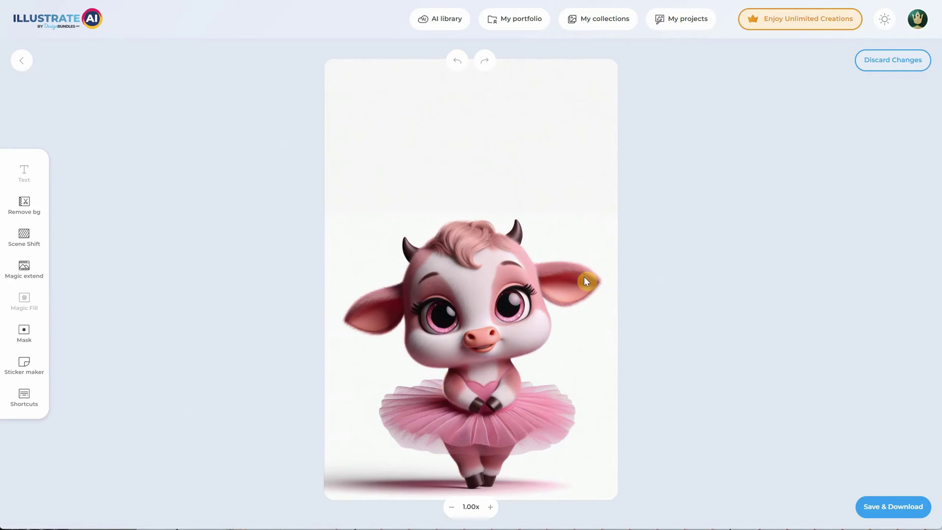
click(456, 60)
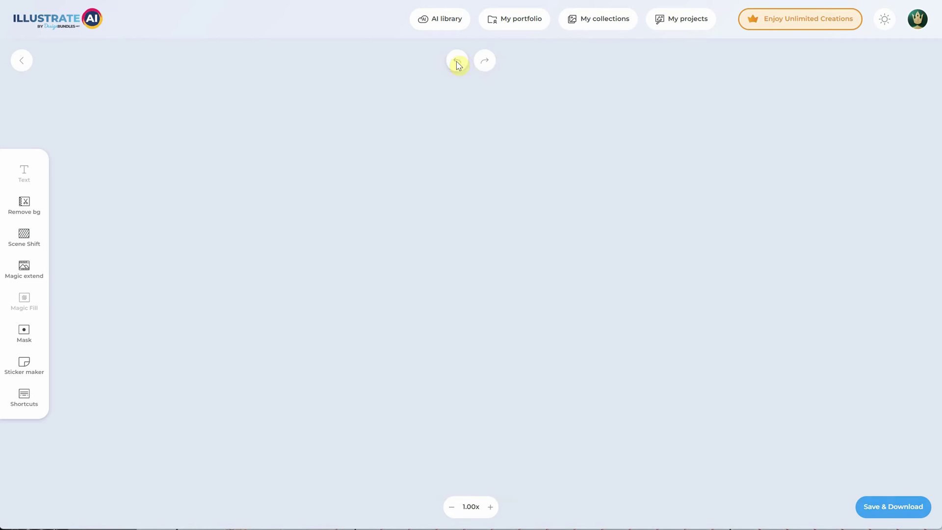
- Try panning the cow image to the left with Magic extend and undo the widened version
click(24, 269)
click(81, 300)
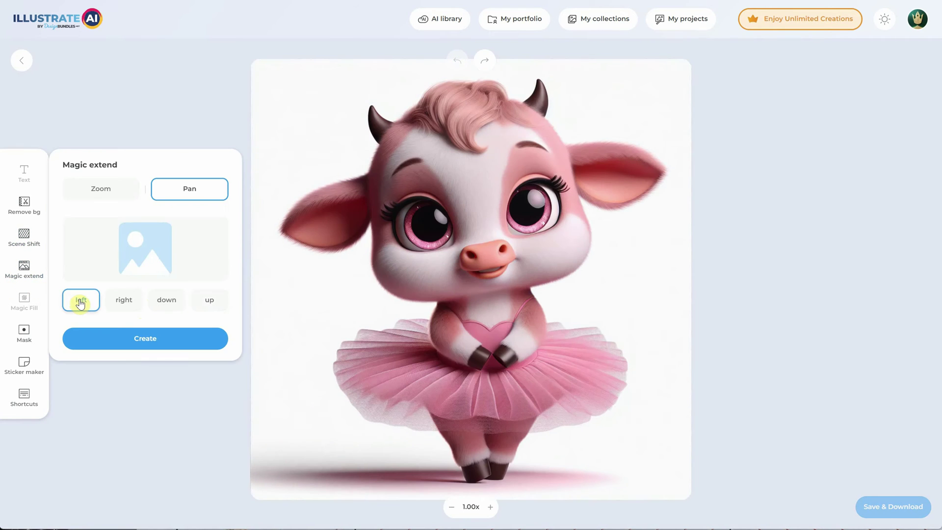
click(148, 350)
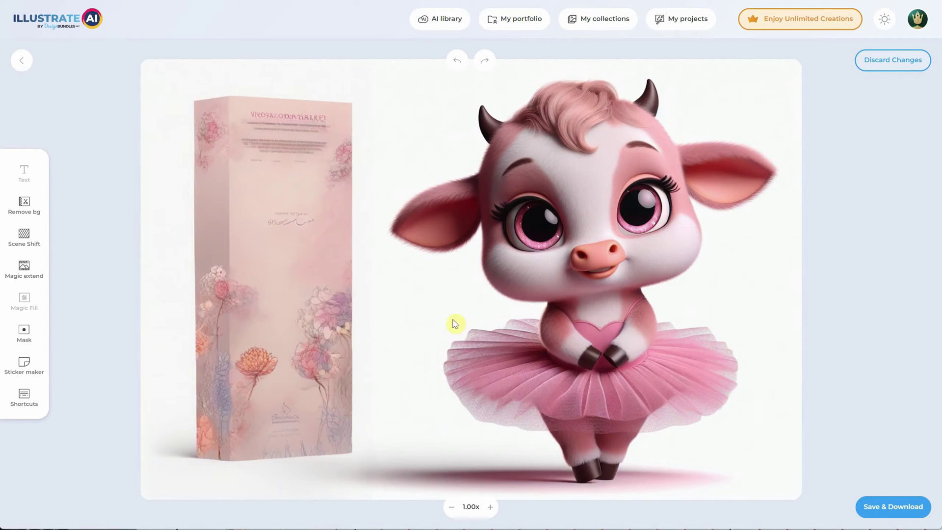
click(456, 65)
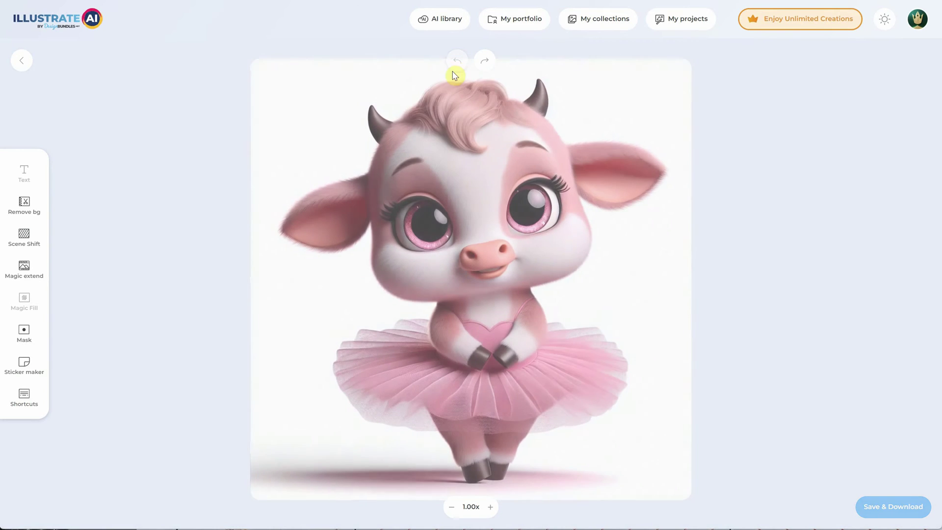
- Preview the brush-stroke and round shirt masks, and the 20 oz and 30 oz tumbler masks, on the cow image
click(26, 340)
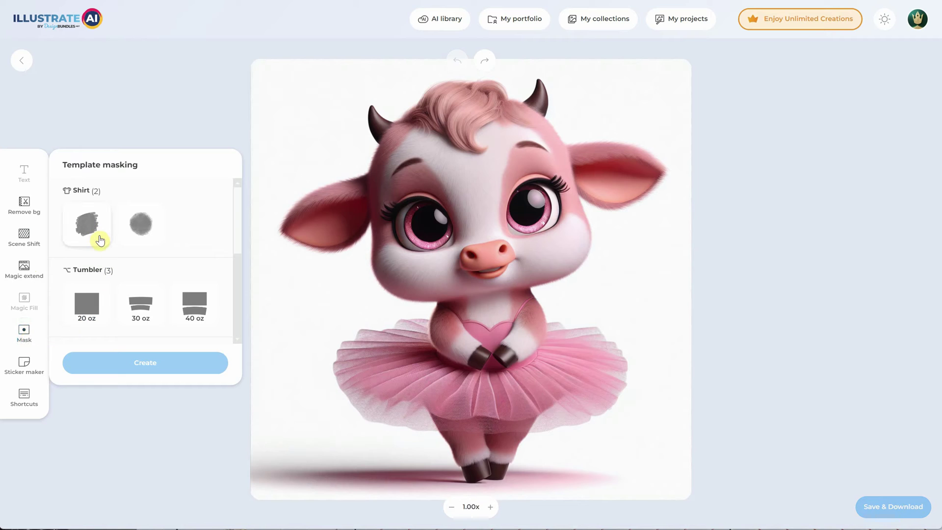
click(101, 240)
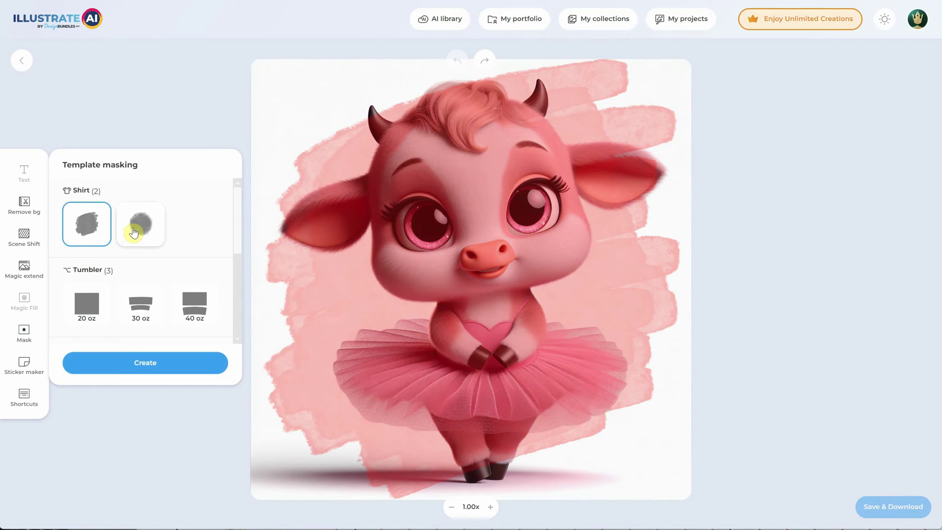
click(134, 233)
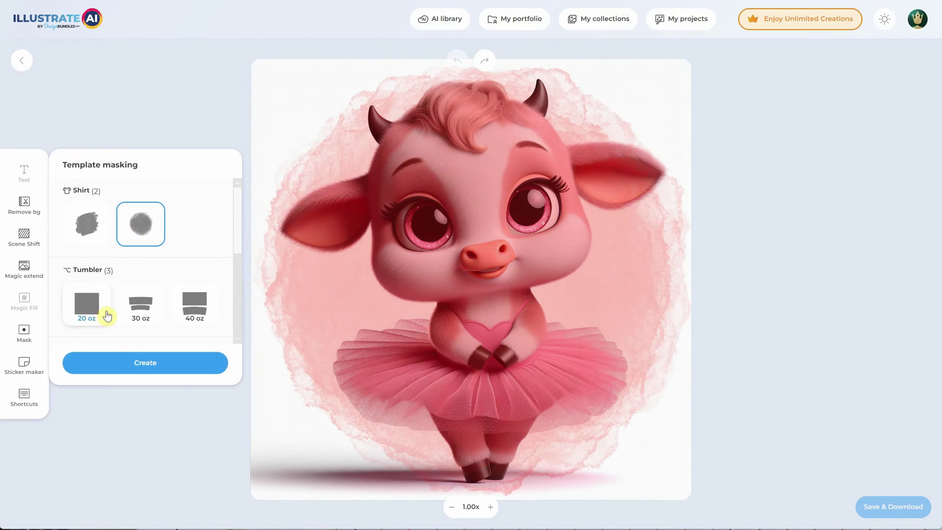
click(89, 310)
scroll(110, 296, down, 1)
click(141, 258)
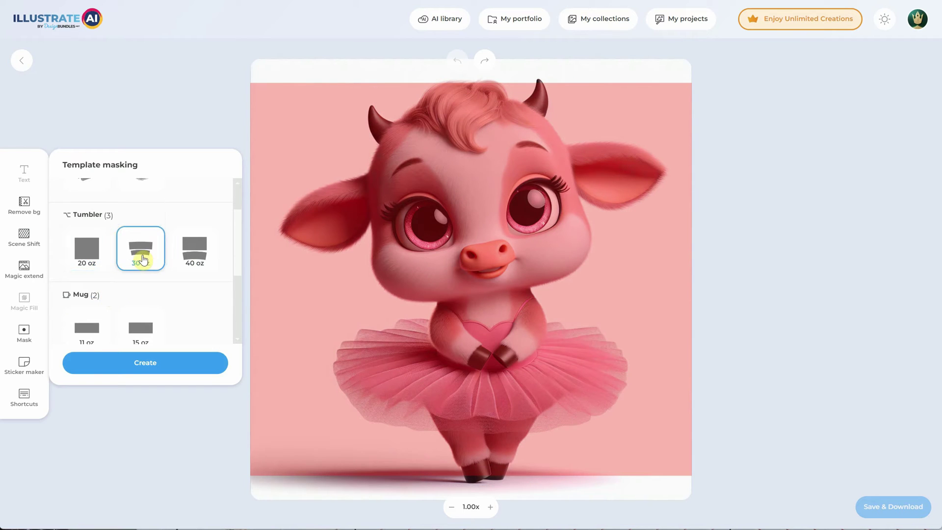
- Preview the 15 oz mug mask and the square and circle shape masks on the cow image
scroll(143, 263, down, 1)
click(145, 268)
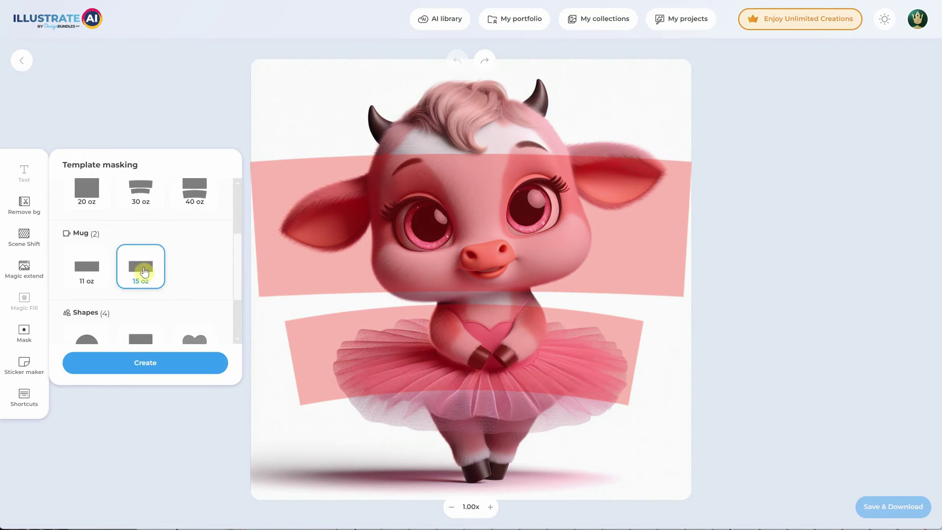
scroll(145, 267, down, 2)
click(145, 268)
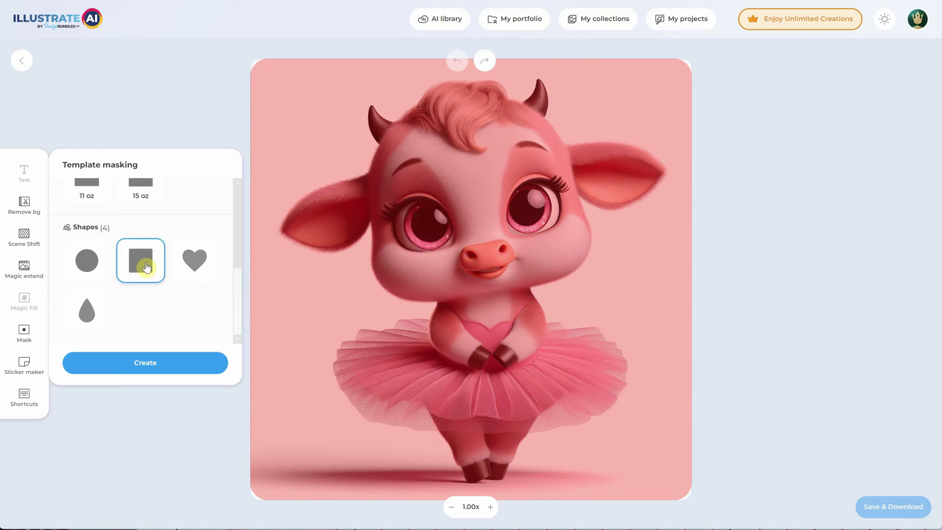
click(86, 267)
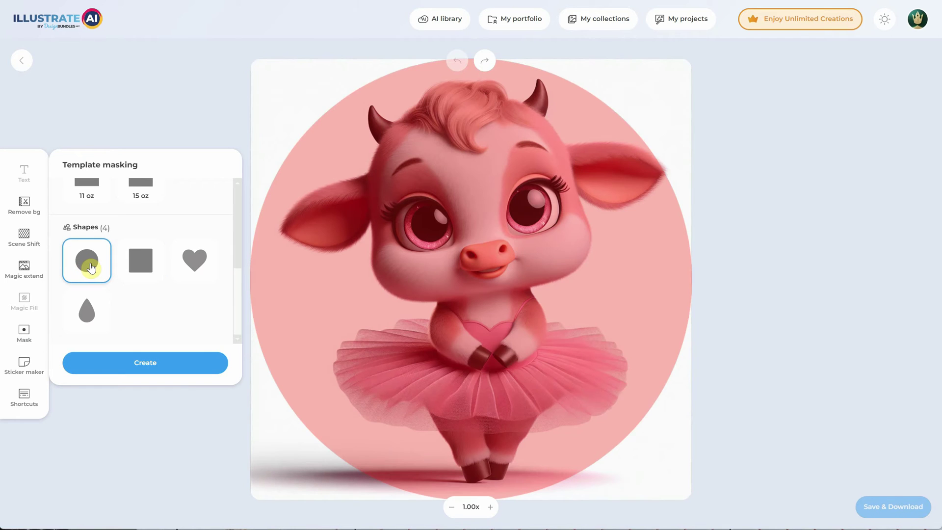
- Try the heart-shaped mask on the cow image and undo the masked version
click(184, 264)
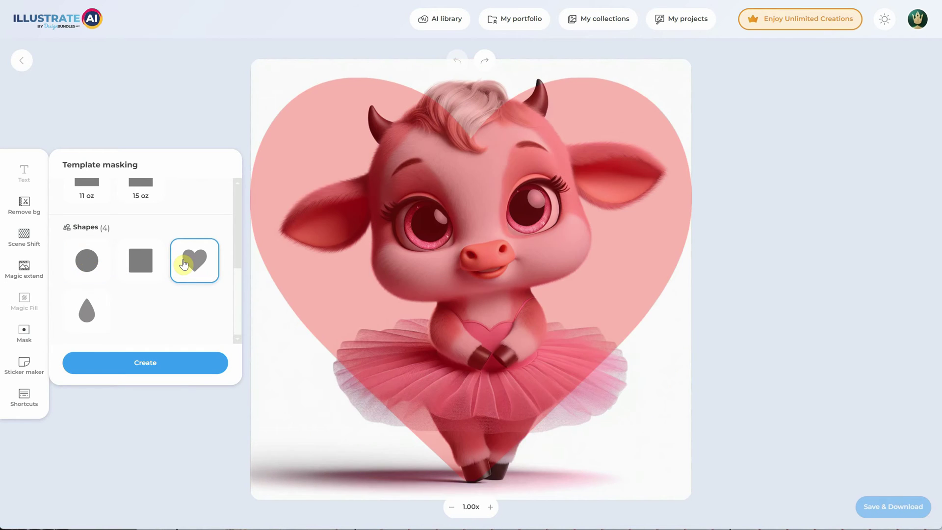
click(133, 369)
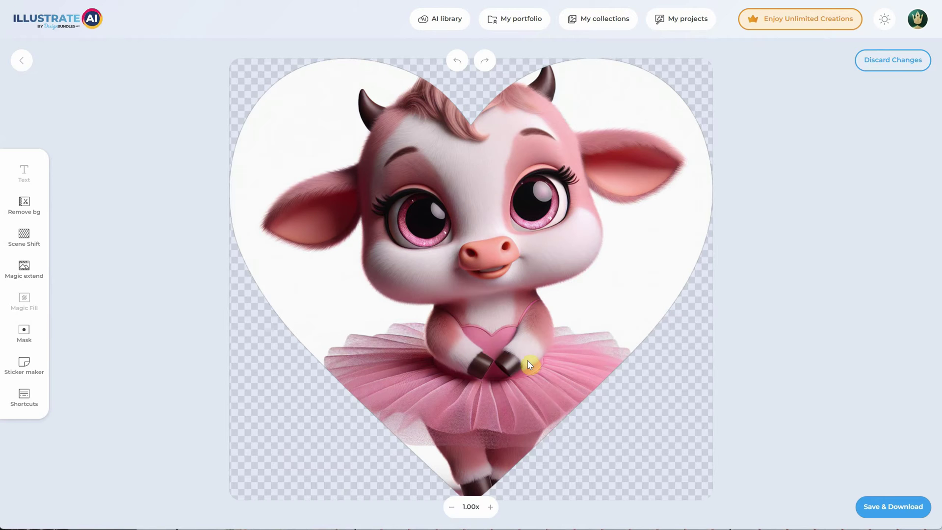
click(457, 61)
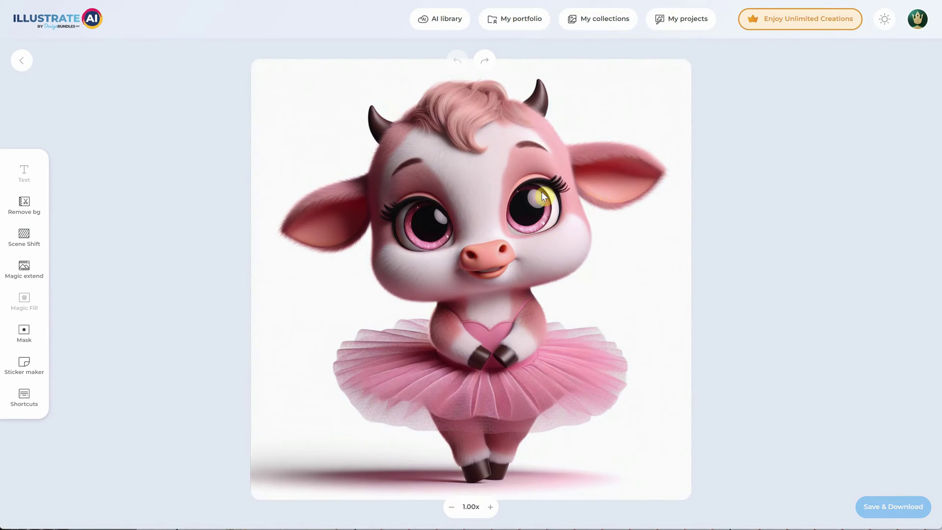
- Create a sticker of the cow with the Sticker maker, using a white stroke and a heavier stroke weight
click(24, 367)
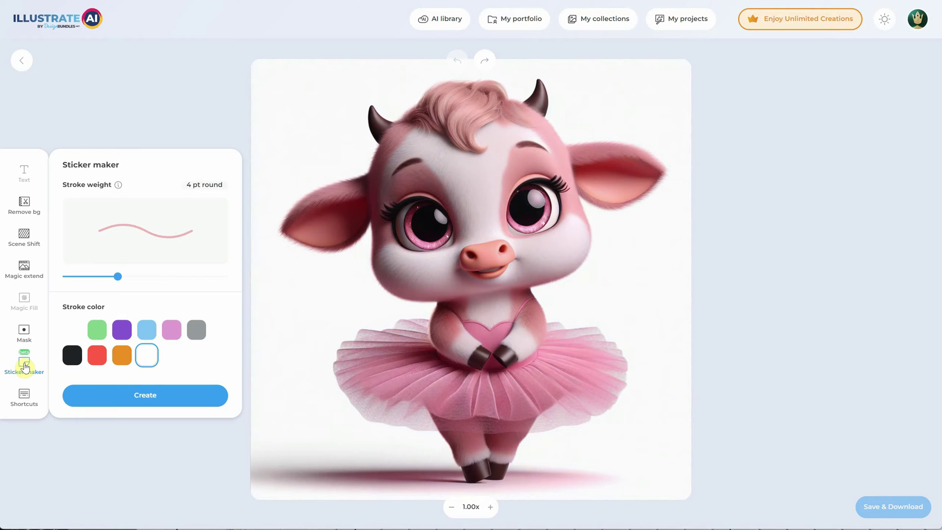
click(136, 276)
click(122, 276)
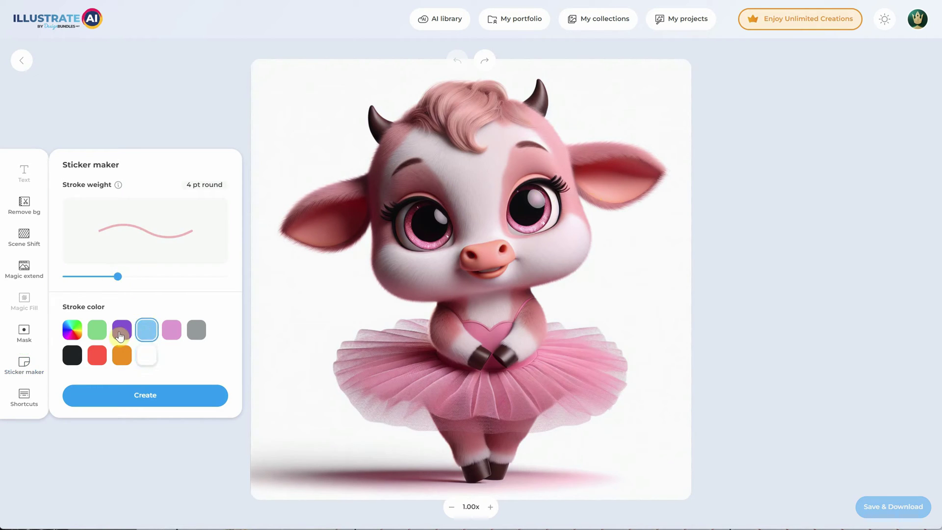
click(73, 330)
click(207, 352)
click(147, 361)
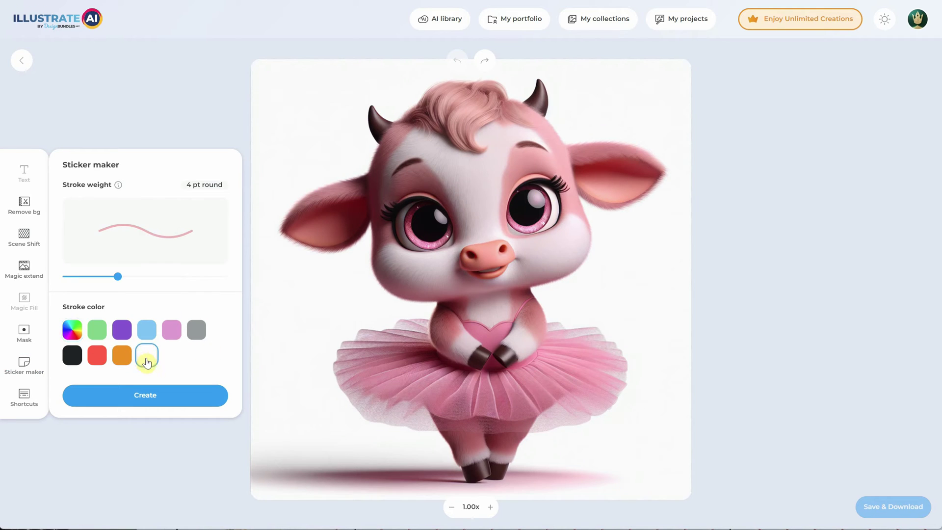
mouse_move(117, 279)
mouse_down()
mouse_move(148, 279)
mouse_move(153, 292)
mouse_up()
click(143, 397)
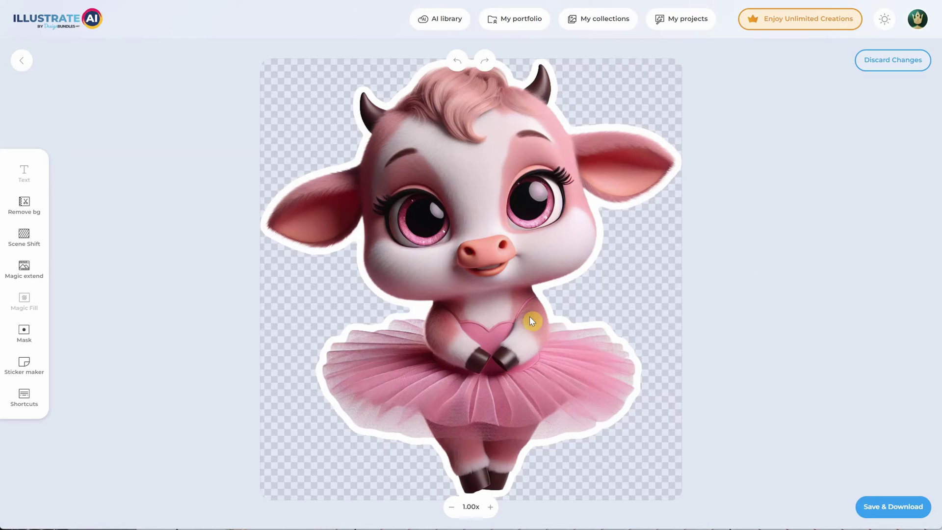
- Save the cow sticker to the account with the title "cow" in png format and download it as cow.png
click(891, 505)
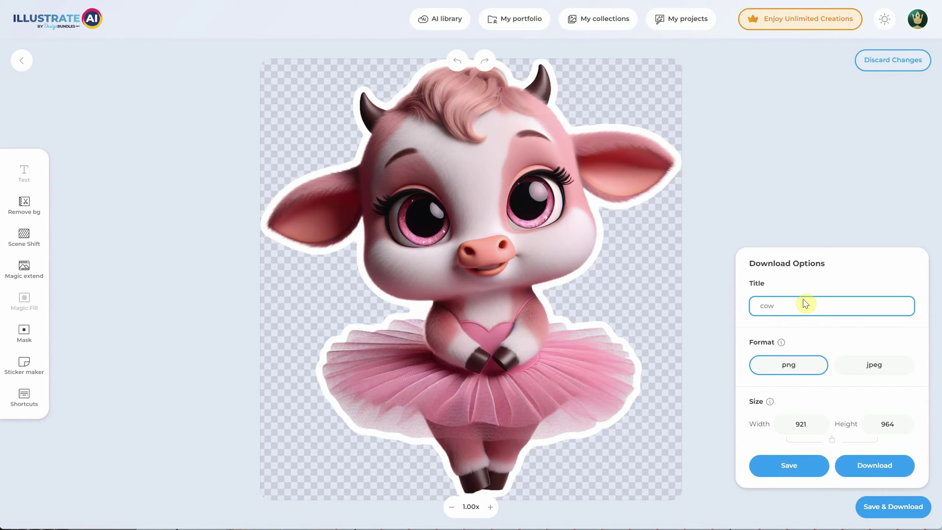
text(cow)
click(803, 466)
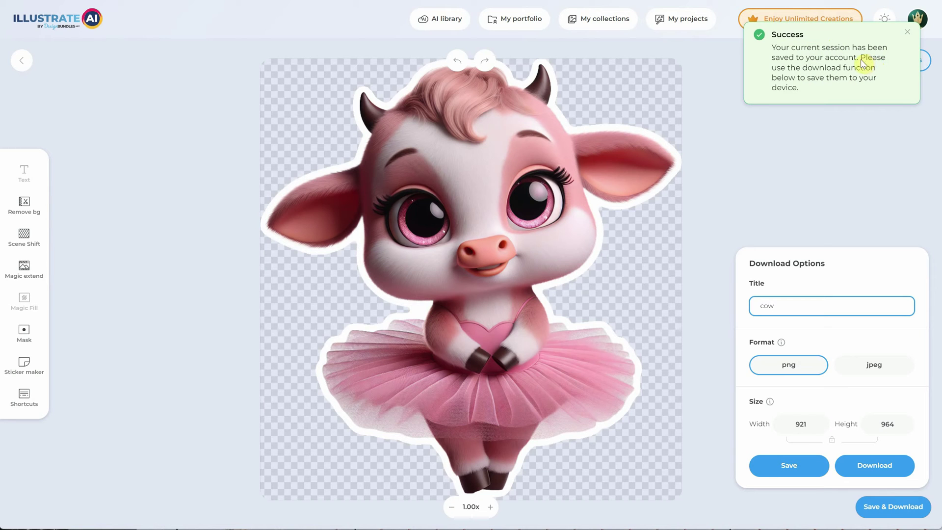
click(876, 465)
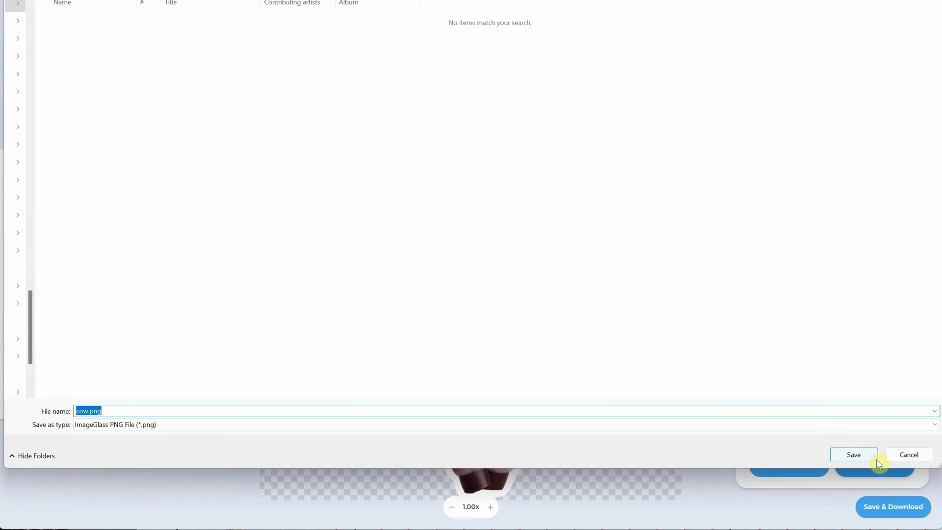
click(854, 454)
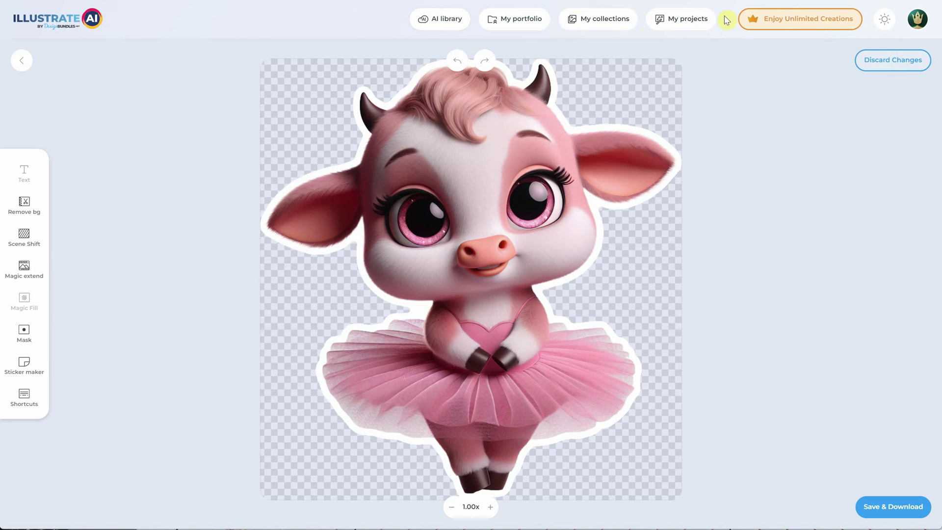
- Return to the generated images, view the cartoon bunny image in the editor, and go back to the generations
click(23, 62)
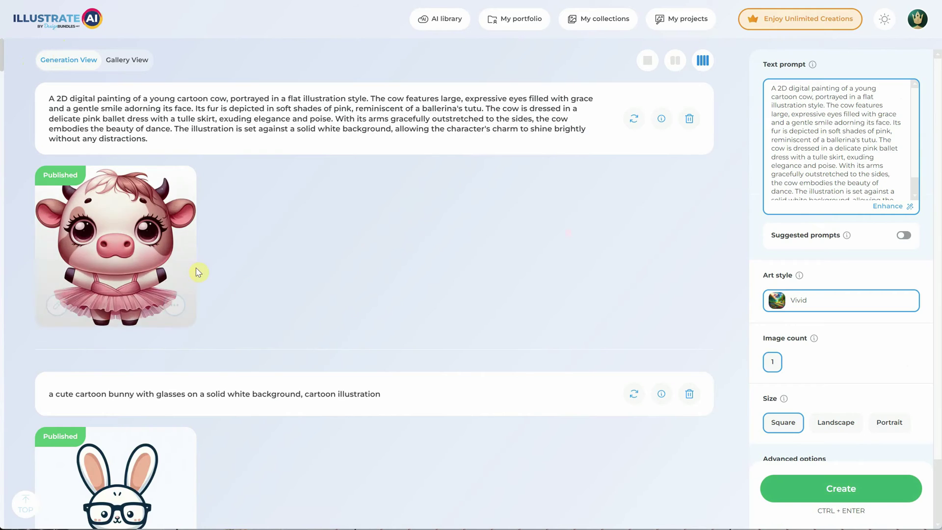
scroll(27, 304, down, 4)
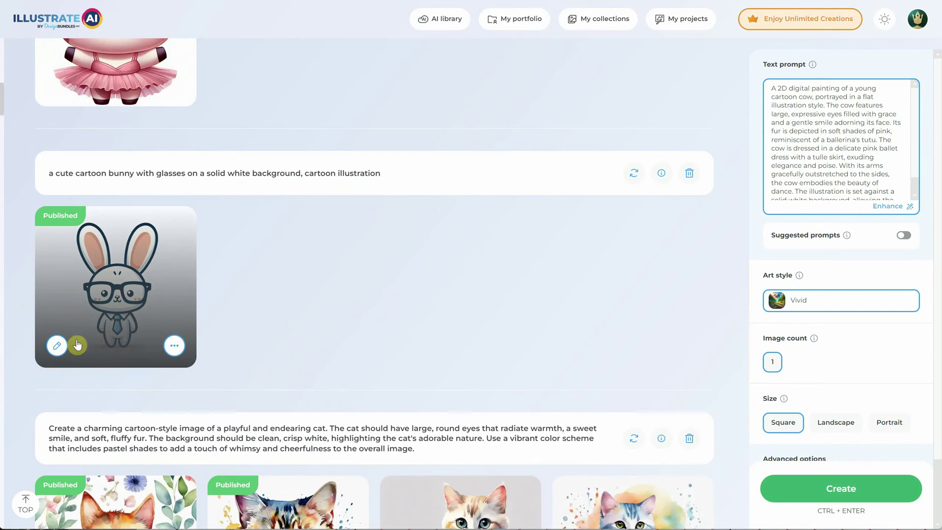
click(58, 346)
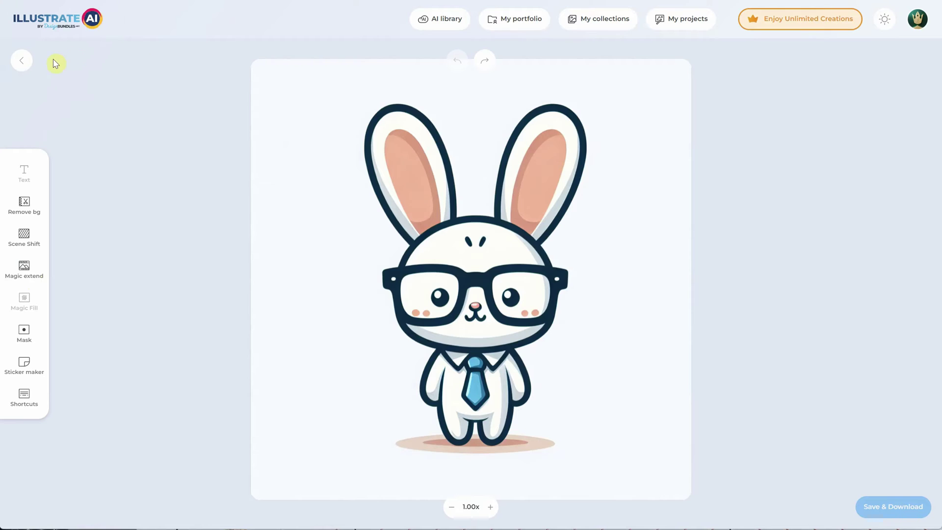
click(22, 63)
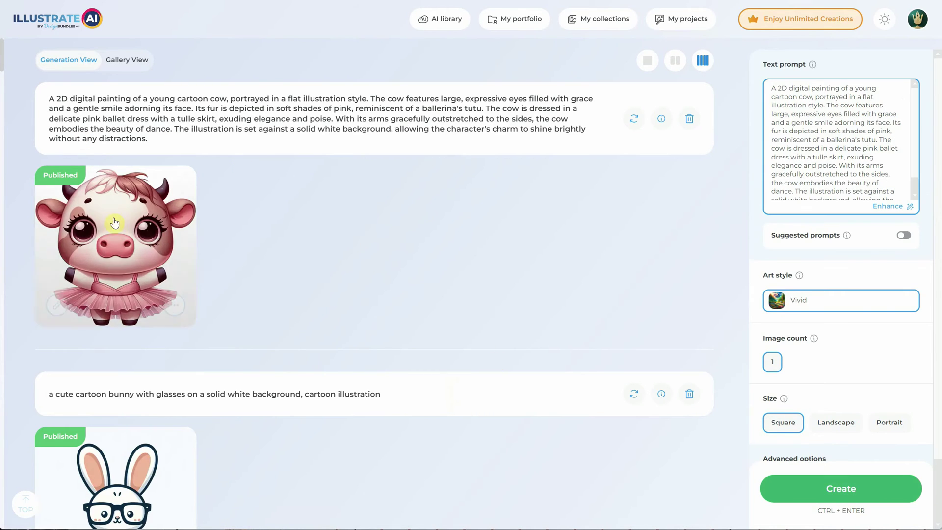
- Look through the saved projects with their available options, and the image collections, closing each overview
click(682, 29)
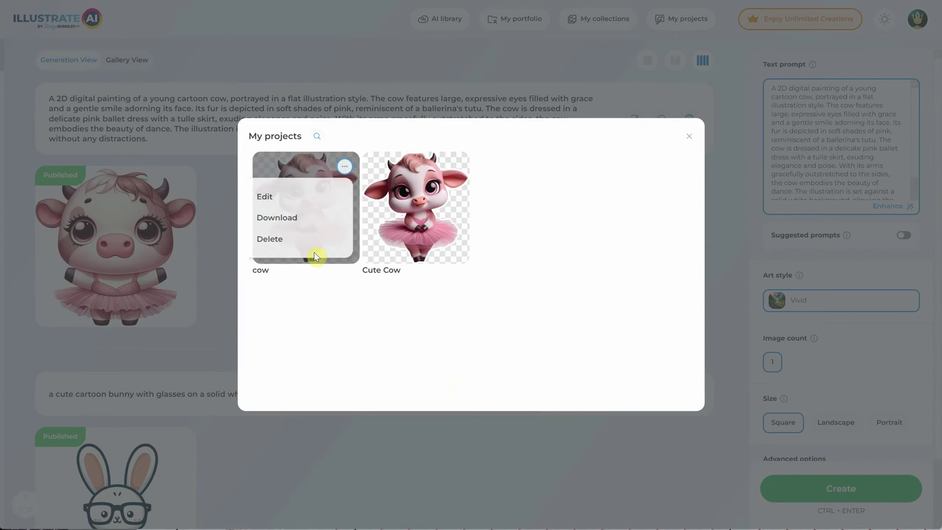
click(345, 167)
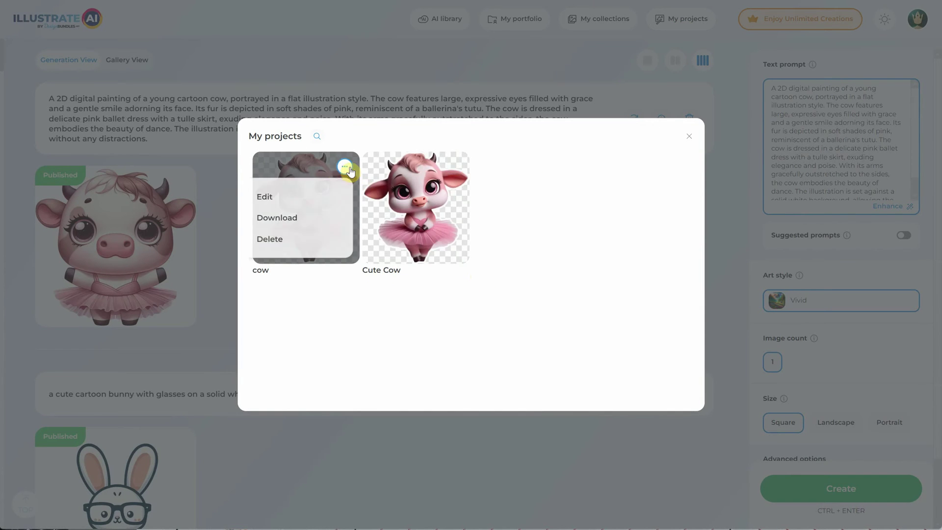
click(454, 166)
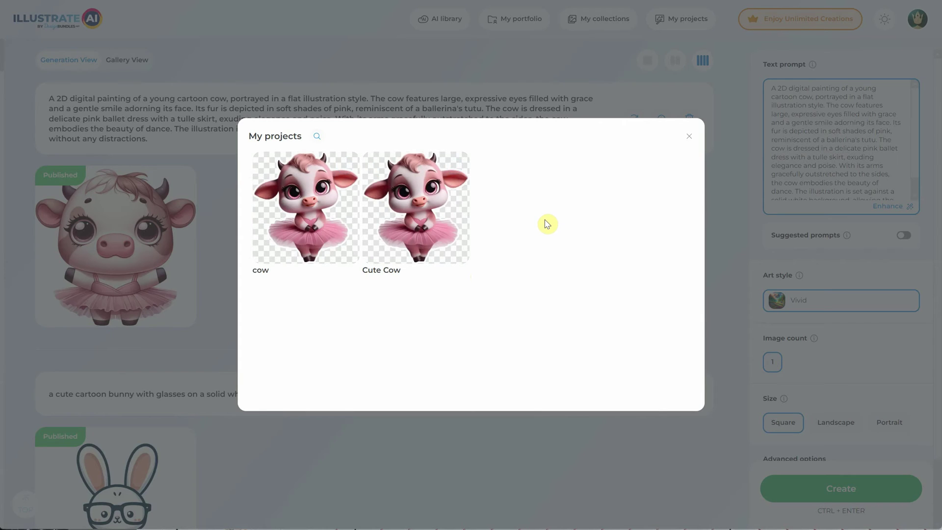
click(690, 140)
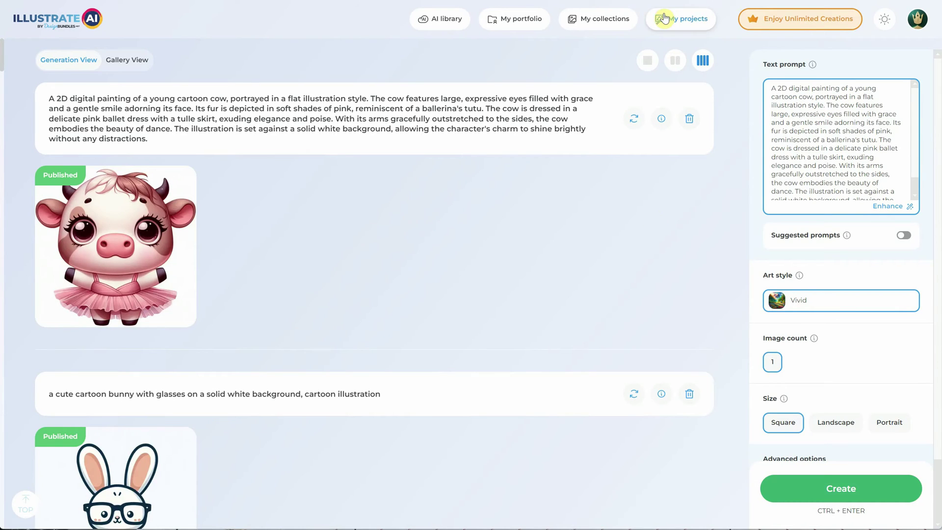
click(592, 22)
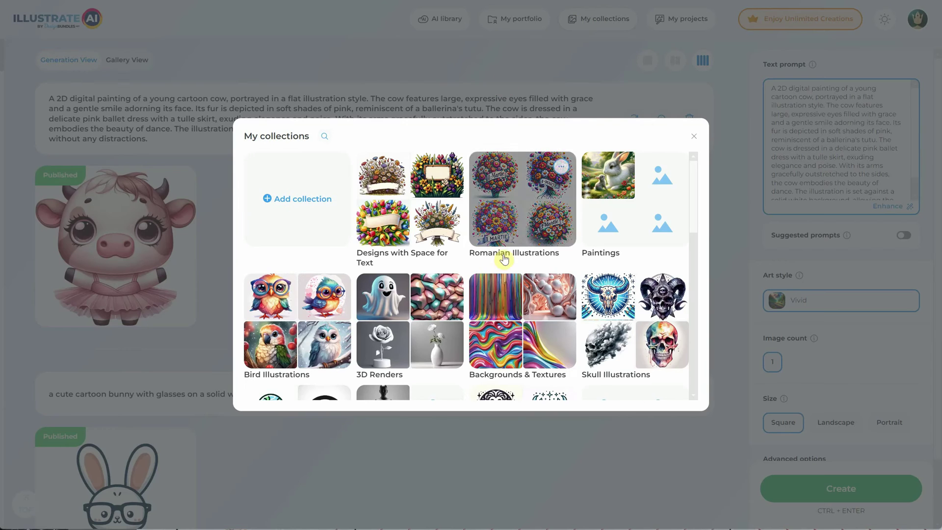
click(695, 143)
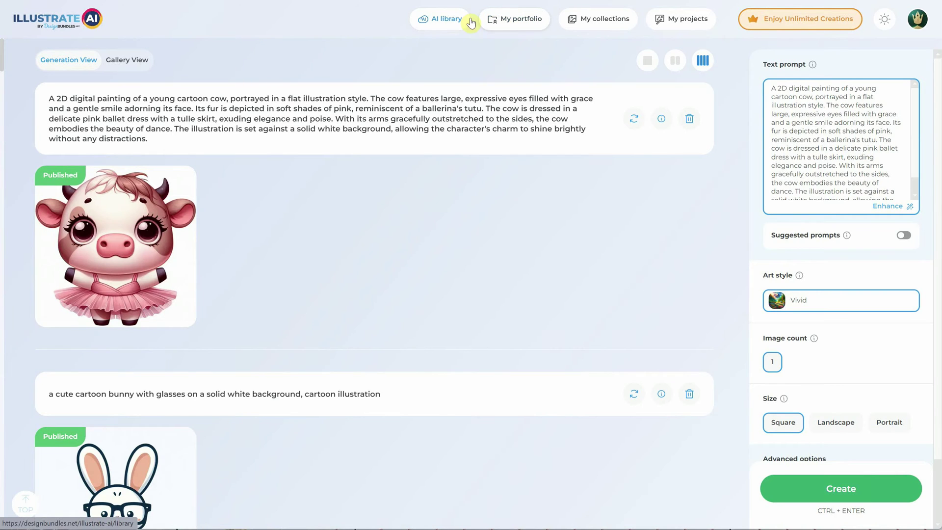
- Browse the images in the AI library, sorted by Newest
click(449, 22)
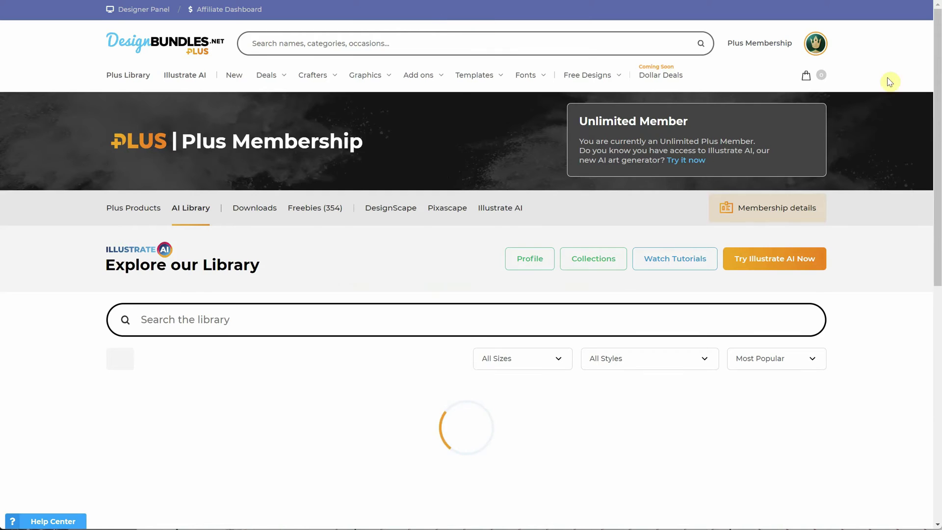
scroll(423, 222, down, 7)
scroll(422, 222, up, 3)
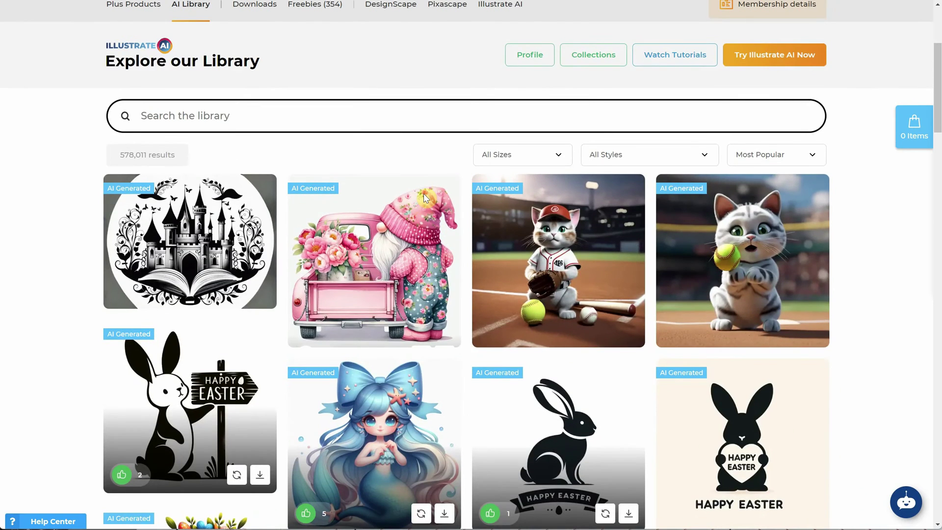
scroll(638, 206, up, 1)
click(760, 191)
click(767, 219)
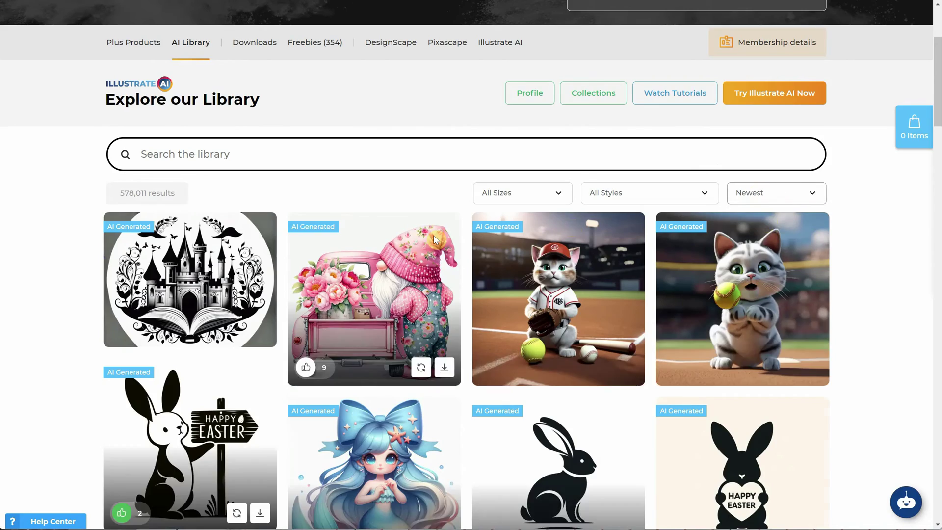
scroll(485, 196, down, 4)
scroll(485, 195, down, 15)
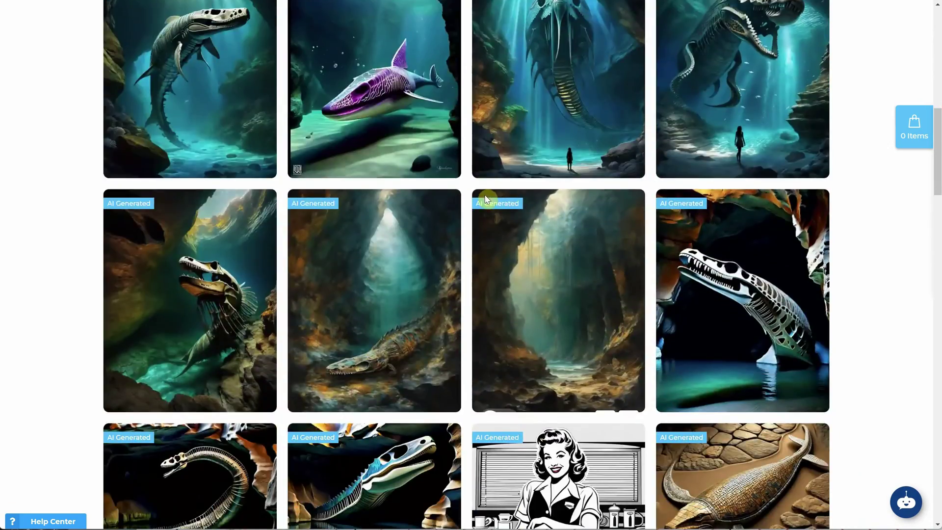
scroll(484, 187, up, 20)
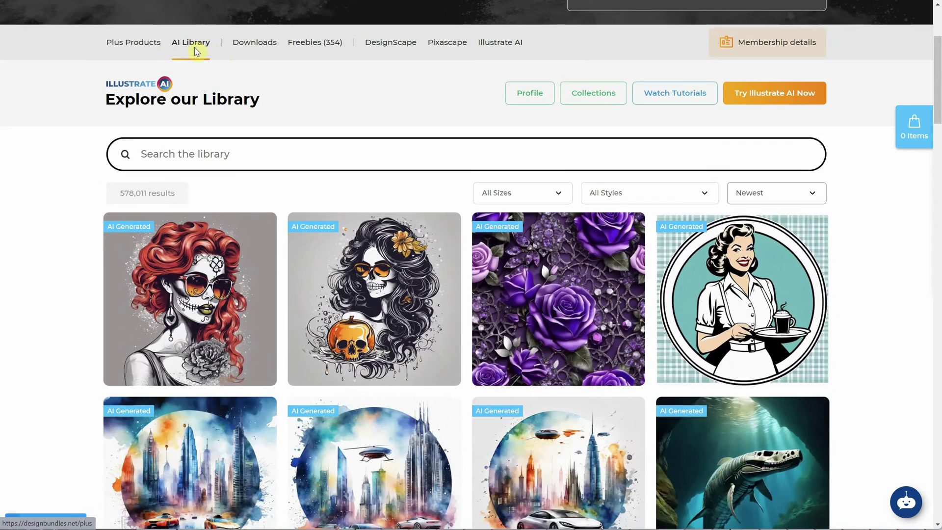
- Return to Illustrate AI, open the portfolio, and browse its creations sorted by Newest
click(773, 104)
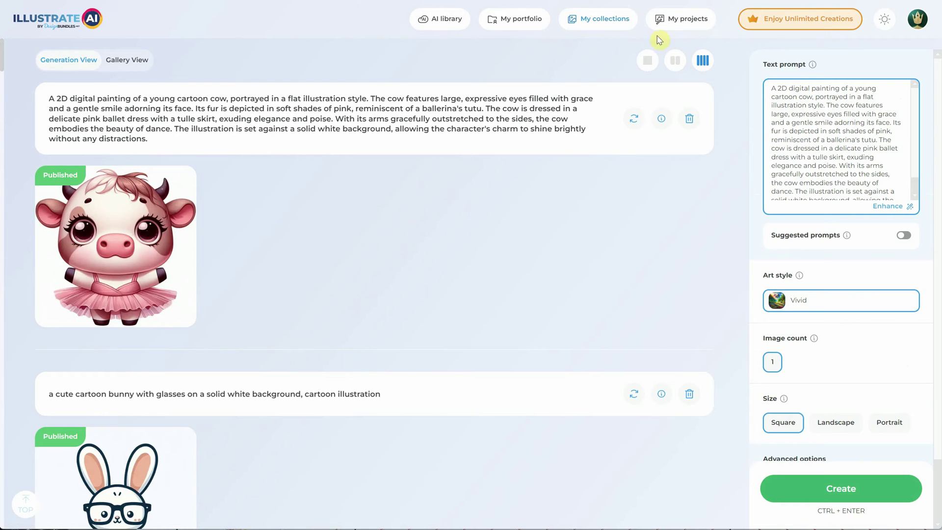
click(520, 26)
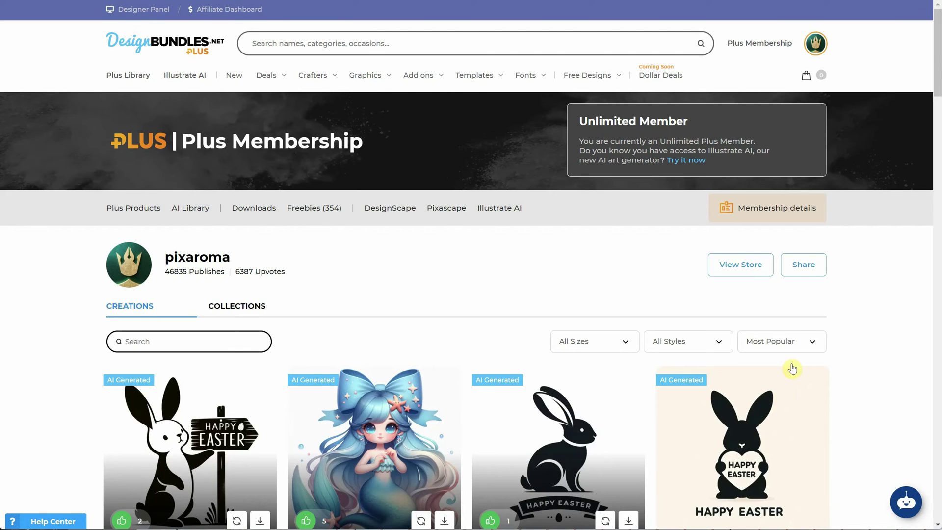
click(782, 343)
click(779, 366)
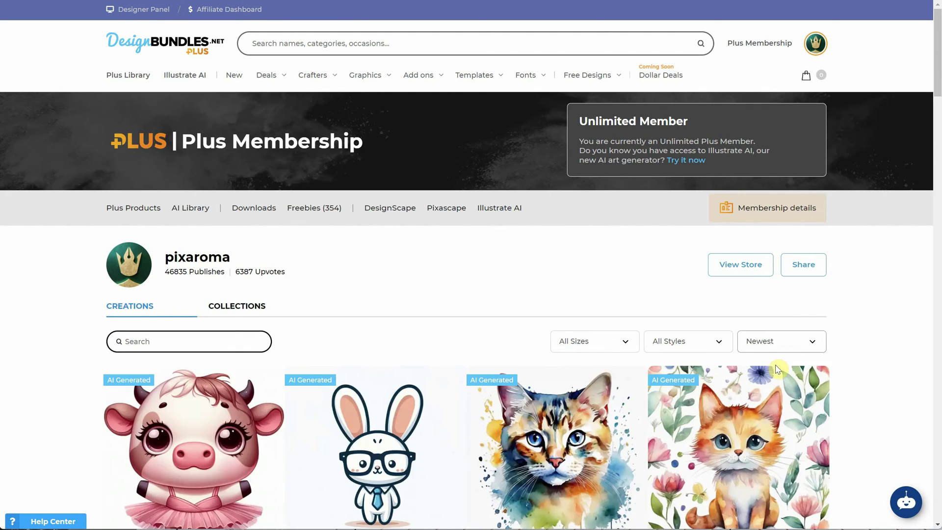
scroll(664, 290, down, 3)
scroll(235, 305, up, 3)
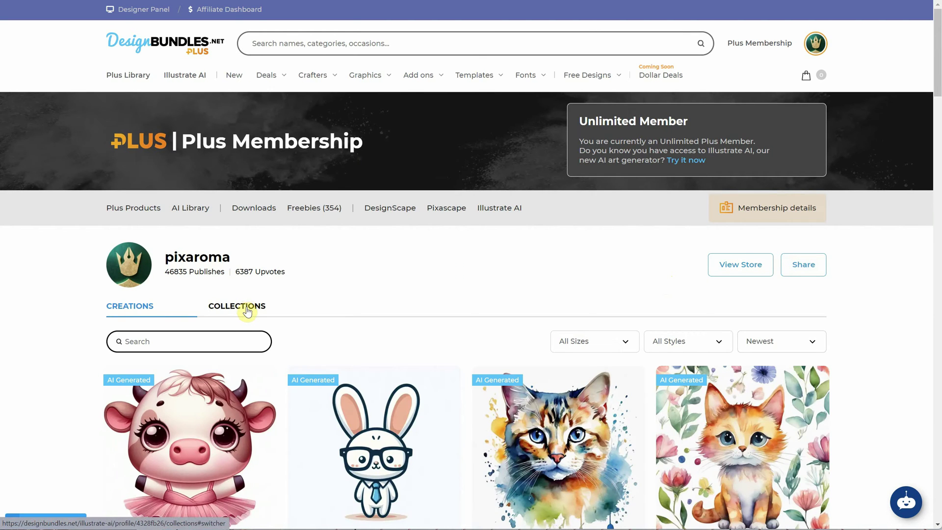
- Browse the portfolio's image collections and the row of collection filters
click(247, 307)
scroll(275, 294, down, 8)
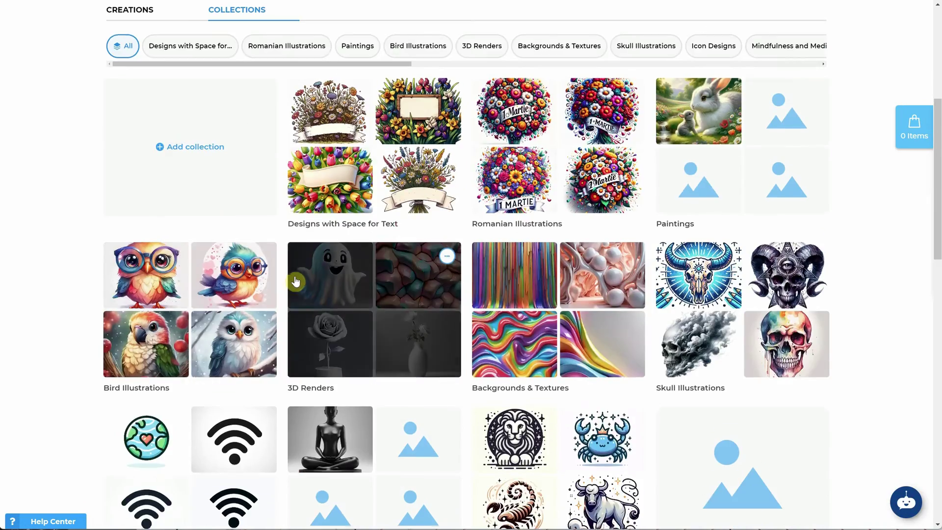
scroll(303, 277, down, 5)
scroll(291, 295, up, 15)
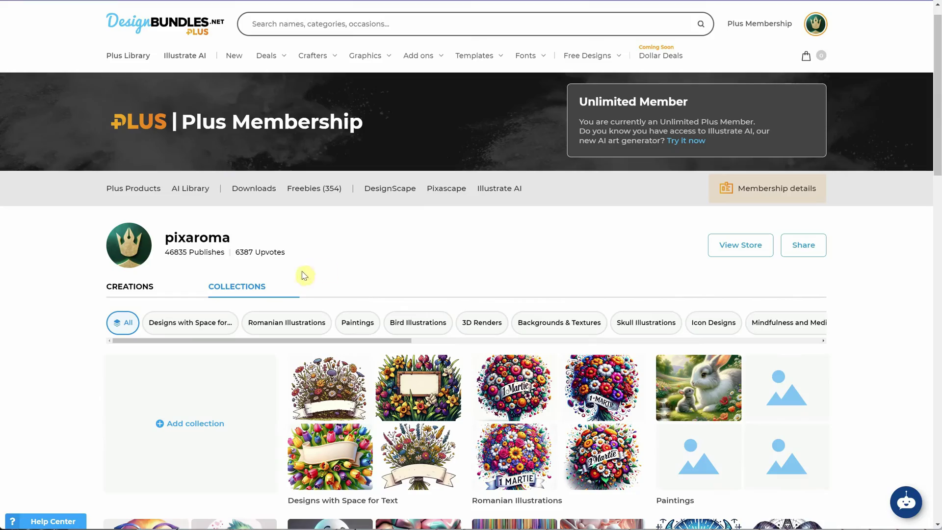
drag(267, 339, 133, 331)
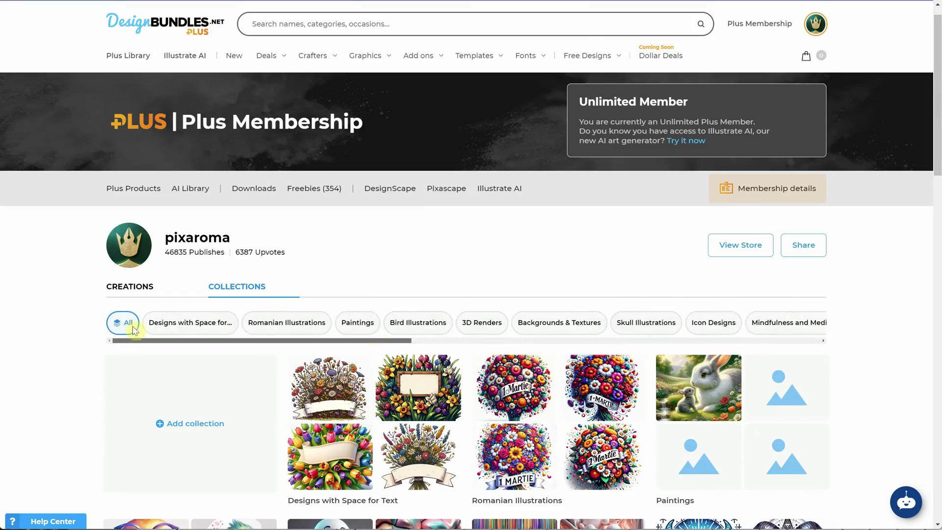
- Return to the portfolio's creations, view the profile's sharing options, and close them
click(141, 294)
scroll(147, 292, up, 3)
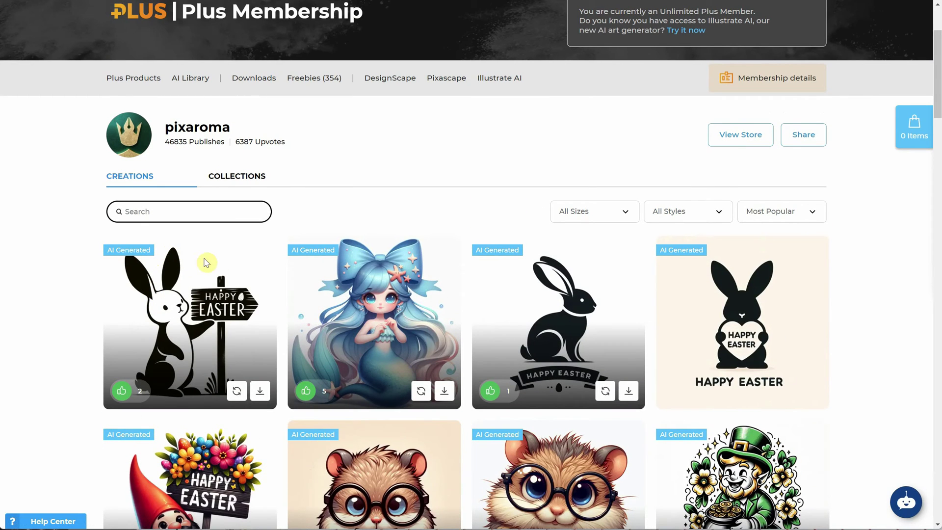
click(798, 144)
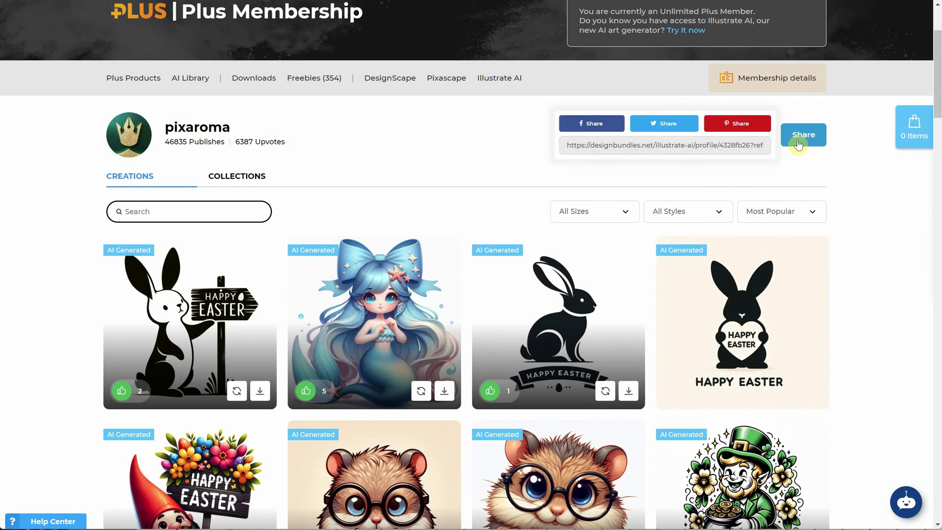
click(838, 179)
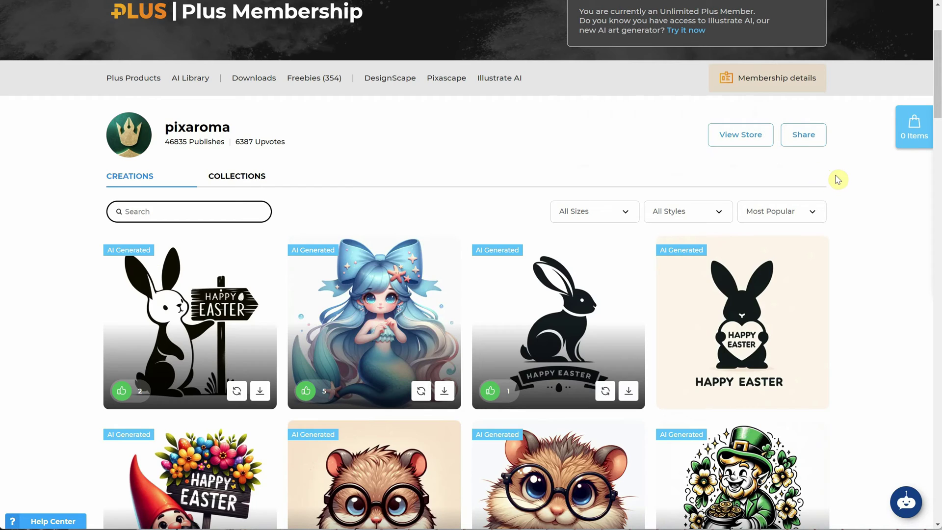
- Copy the share link of the "Designs with Space for Text" collection and paste it into an empty Notepad document
click(254, 178)
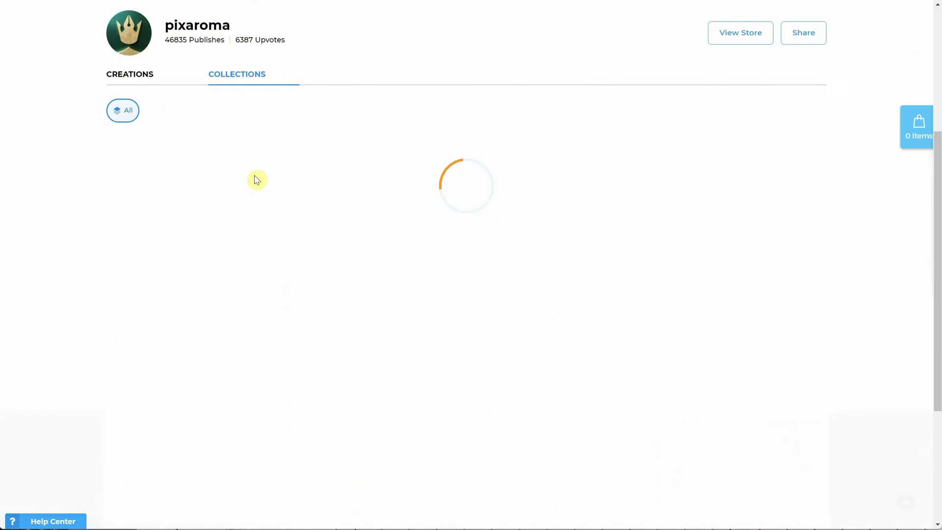
scroll(343, 166, down, 1)
click(447, 93)
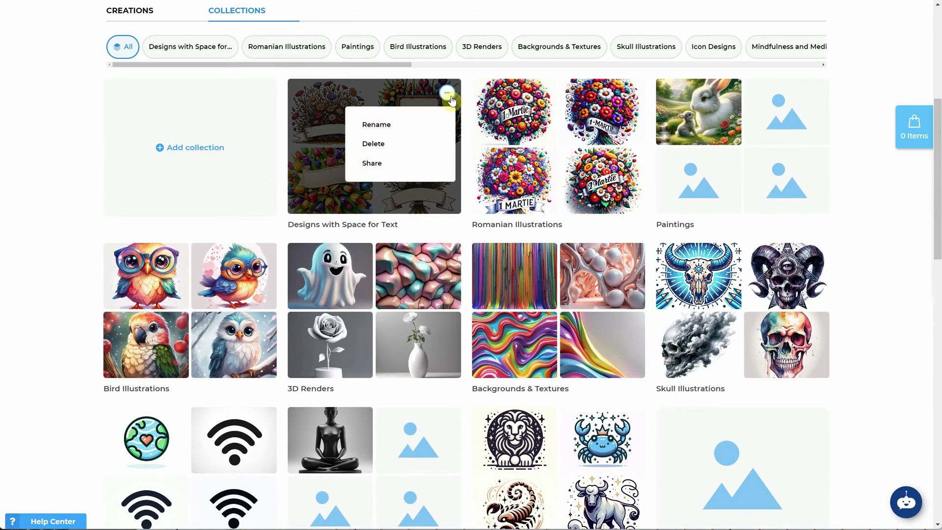
click(382, 164)
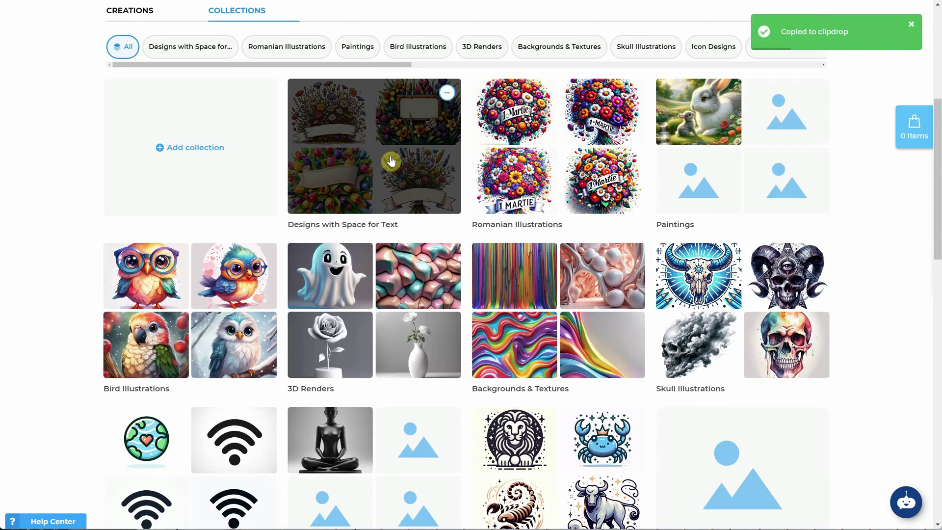
key(super+n)
key(ctrl+v)
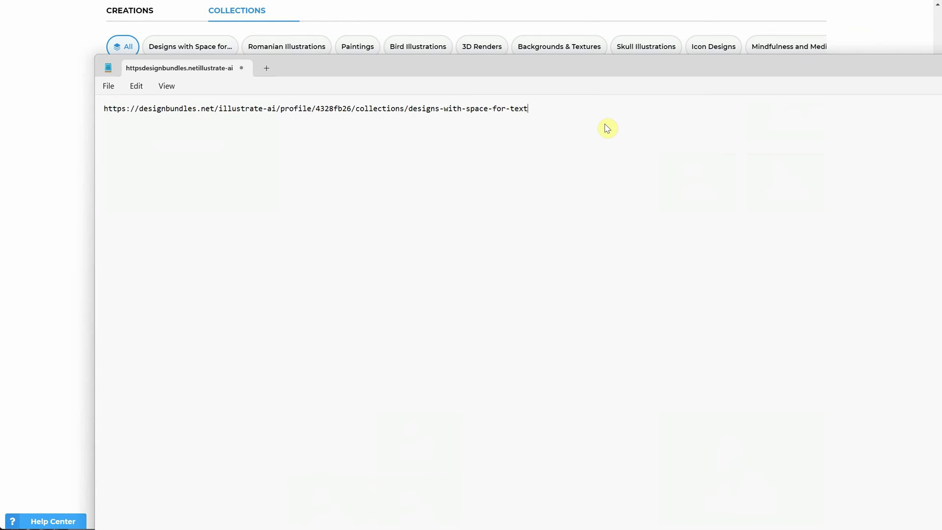
key(ctrl+a)
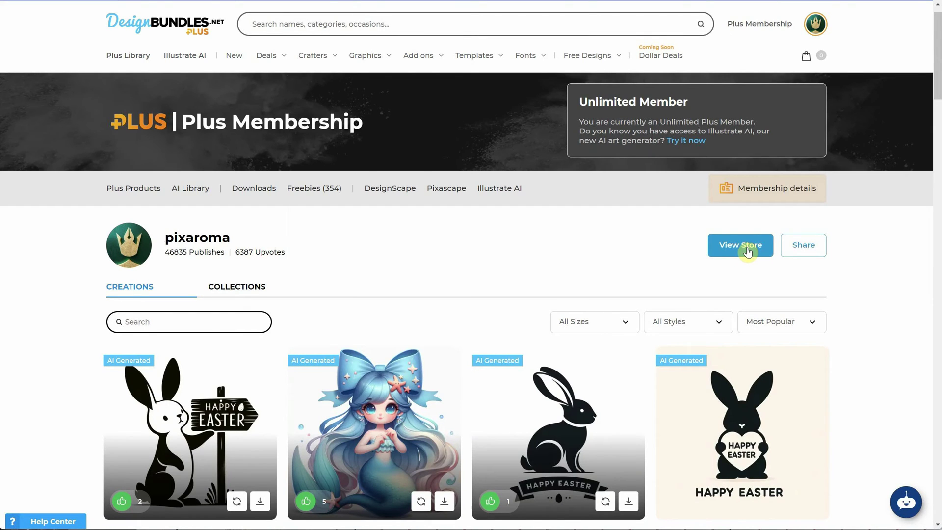
- Open the store from the portfolio page and look through its products
click(748, 251)
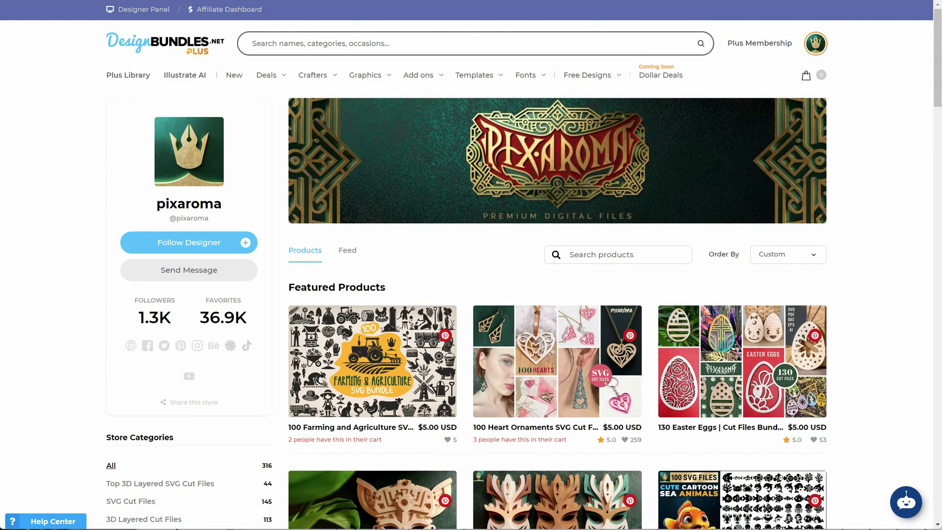
scroll(633, 184, down, 7)
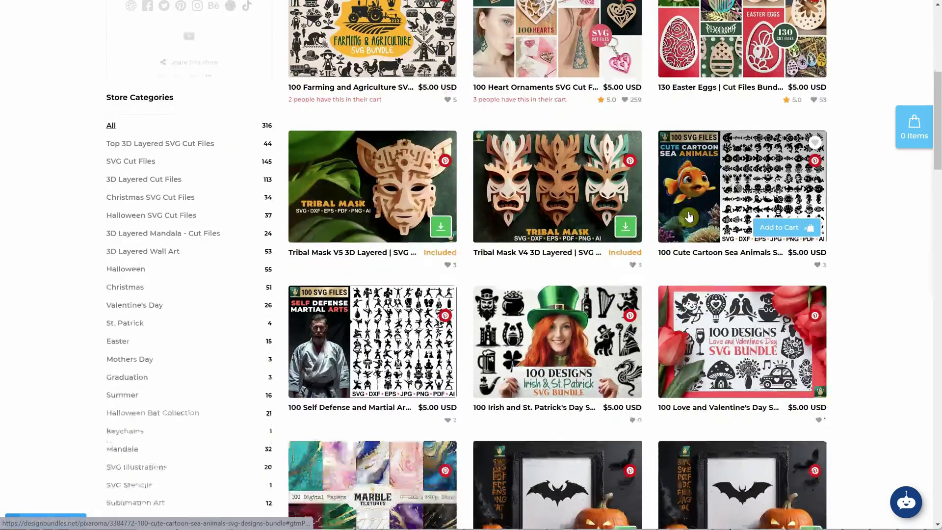
scroll(688, 217, up, 7)
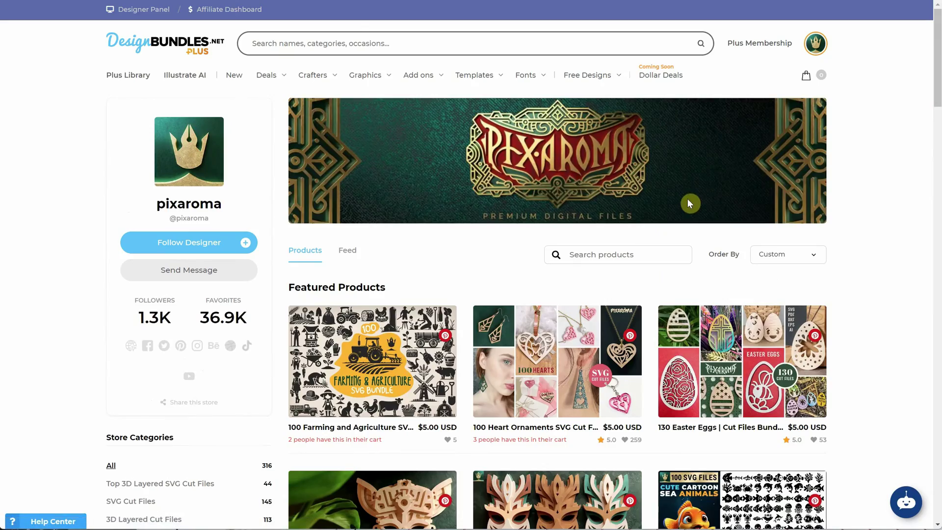
- Open the Illustrate AI page on Design Bundles and browse its gallery of generated images
click(195, 77)
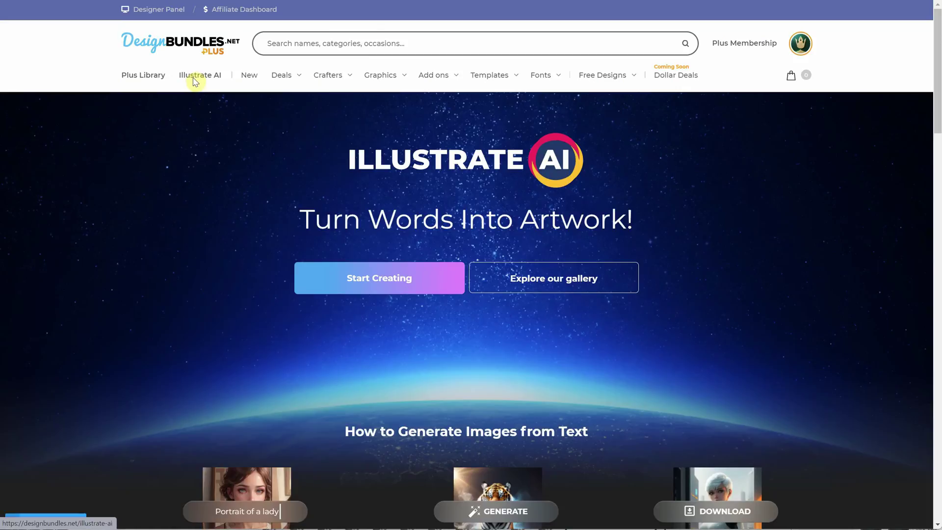
click(523, 289)
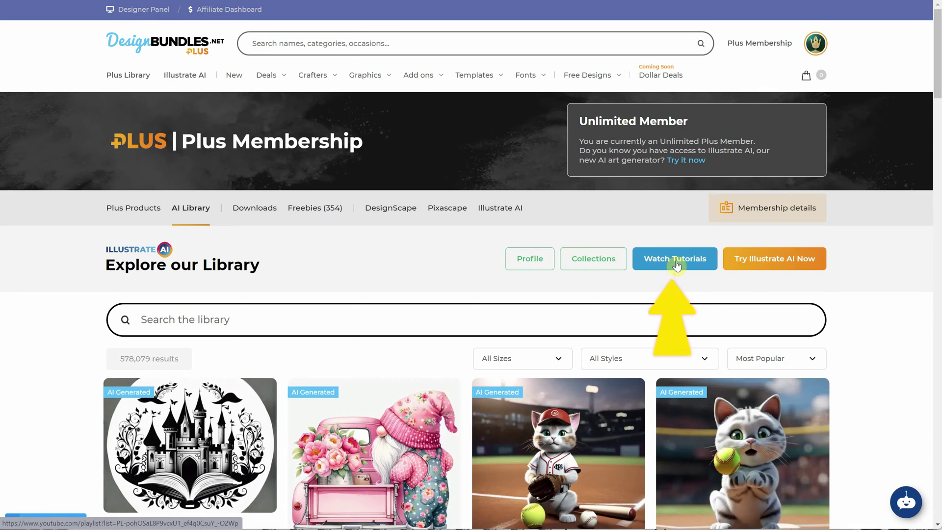
scroll(400, 185, down, 8)
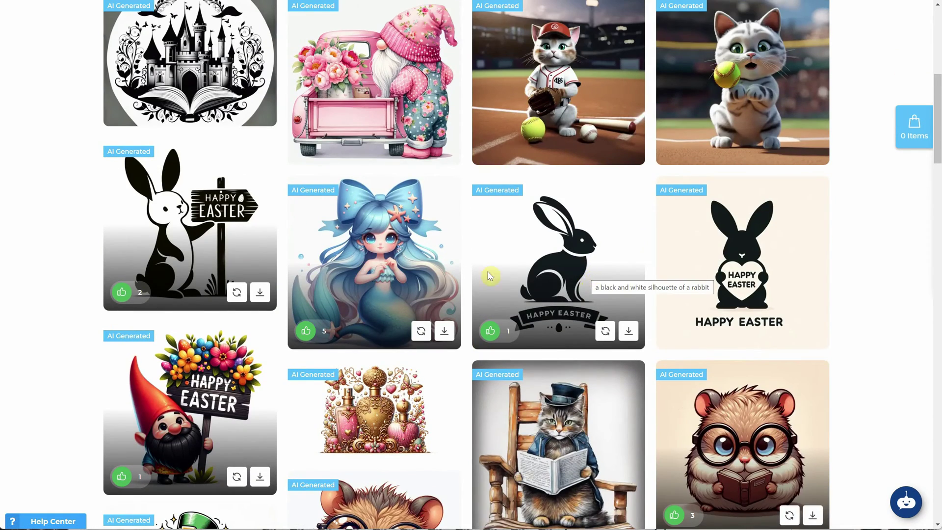
- Open the black and white "Happy Easter" rabbit silhouette and look through the collections it can be added to
click(489, 275)
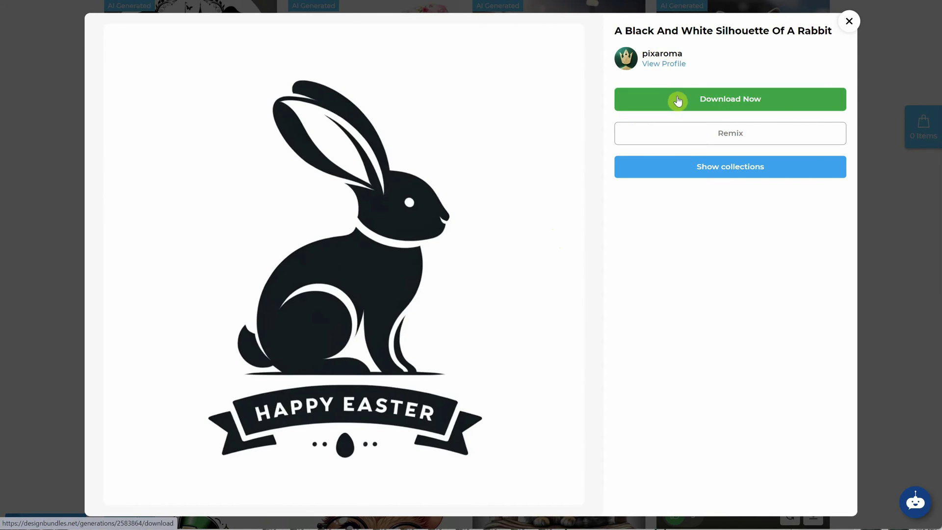
click(672, 173)
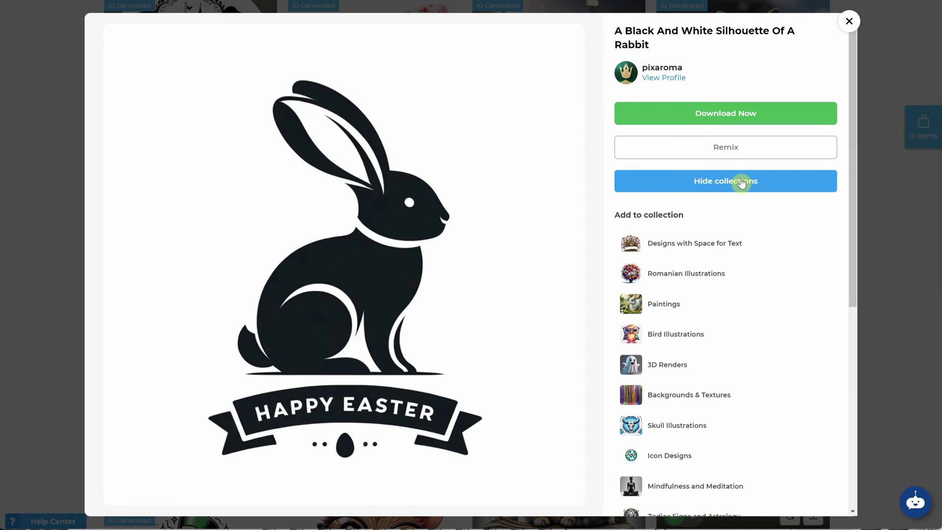
scroll(740, 196, down, 2)
mouse_move(696, 193)
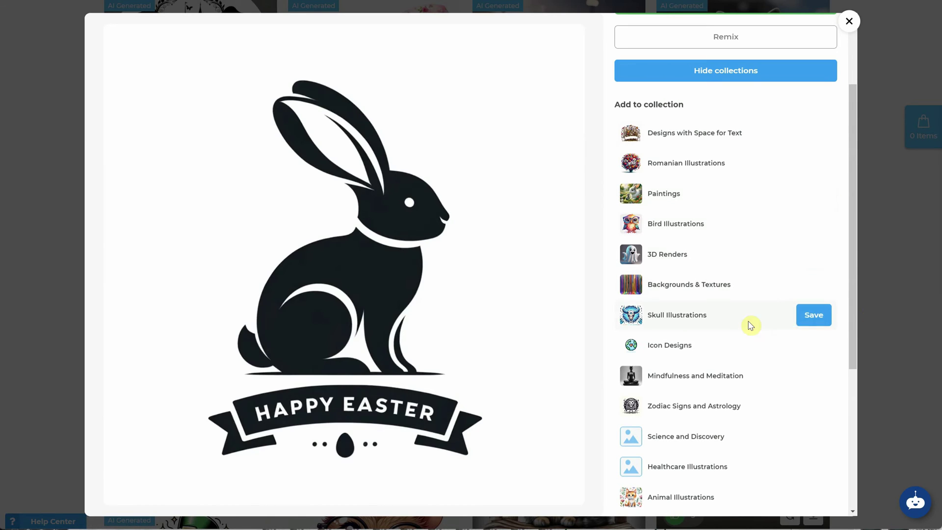
mouse_move(824, 349)
scroll(726, 142, up, 2)
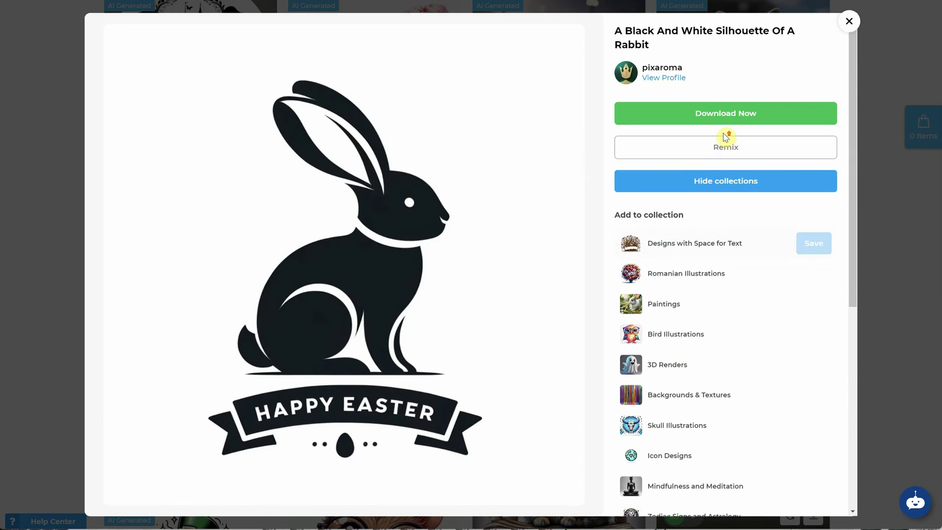
- Remix the rabbit silhouette and generate two images from its prompt with the DALLE-3 engine
click(716, 153)
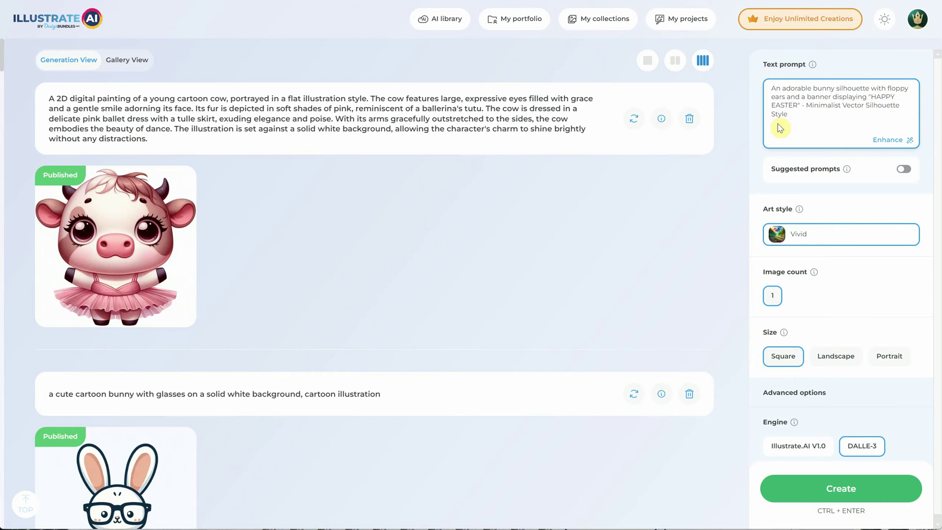
click(823, 490)
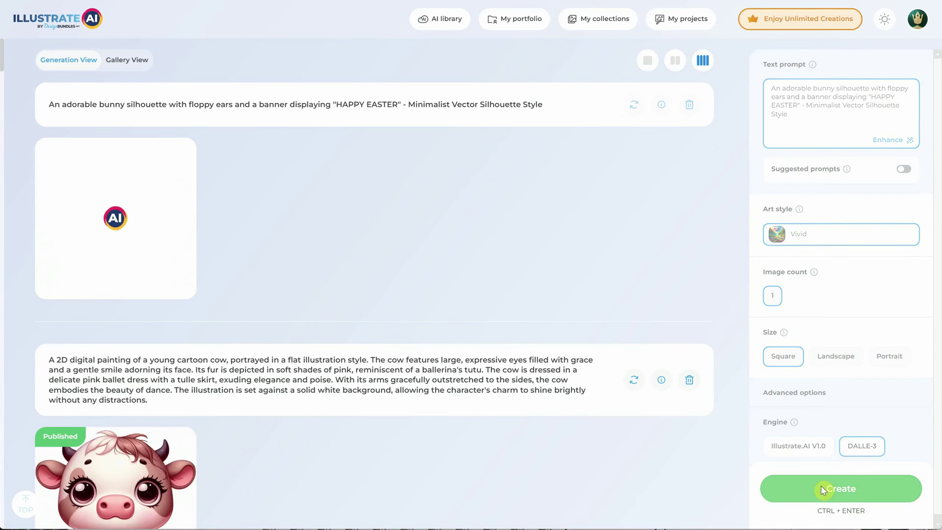
click(829, 492)
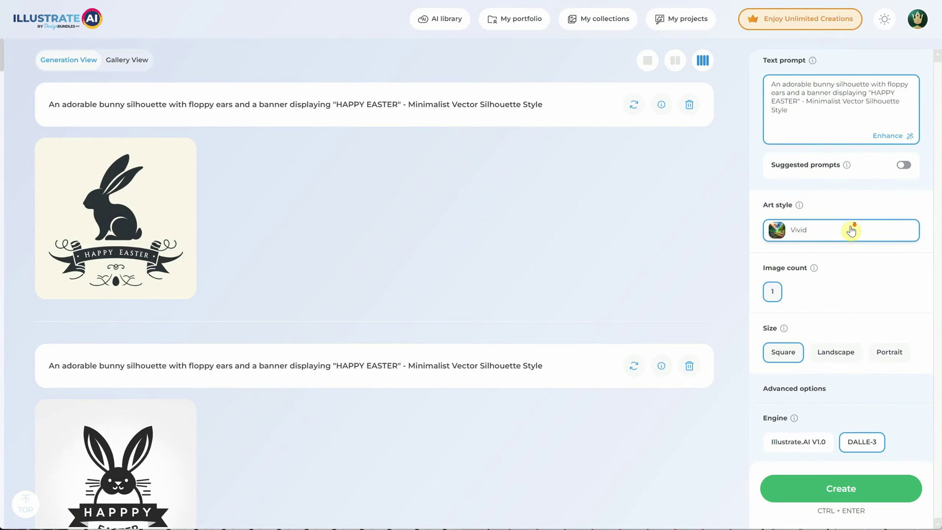
- Switch the engine to Illustrate.AI V1.0 and read the start image explanation and publishing note
scroll(851, 231, down, 1)
click(787, 439)
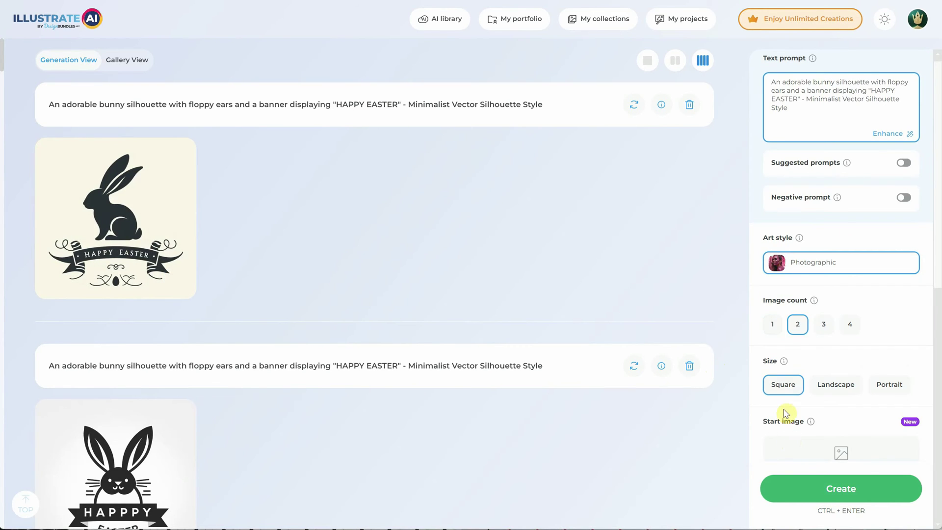
scroll(801, 274, down, 4)
mouse_move(811, 202)
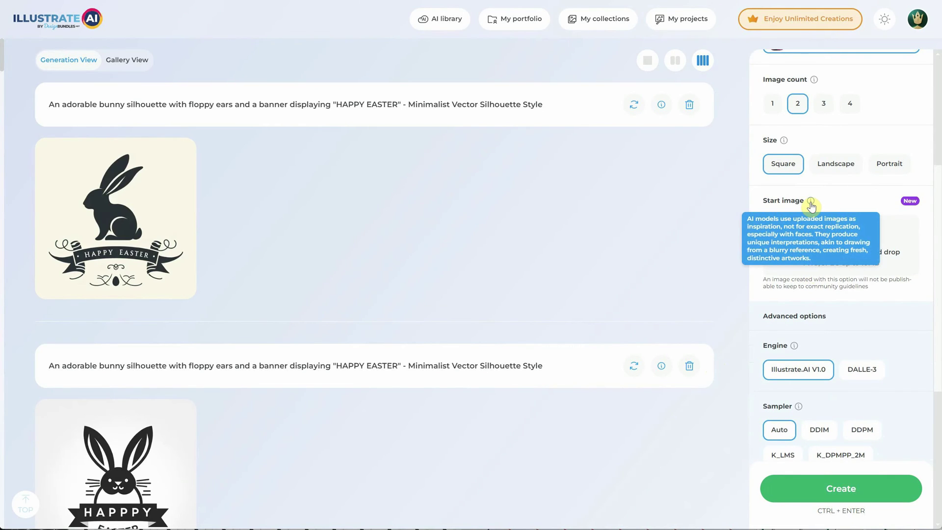
drag(762, 285, 891, 290)
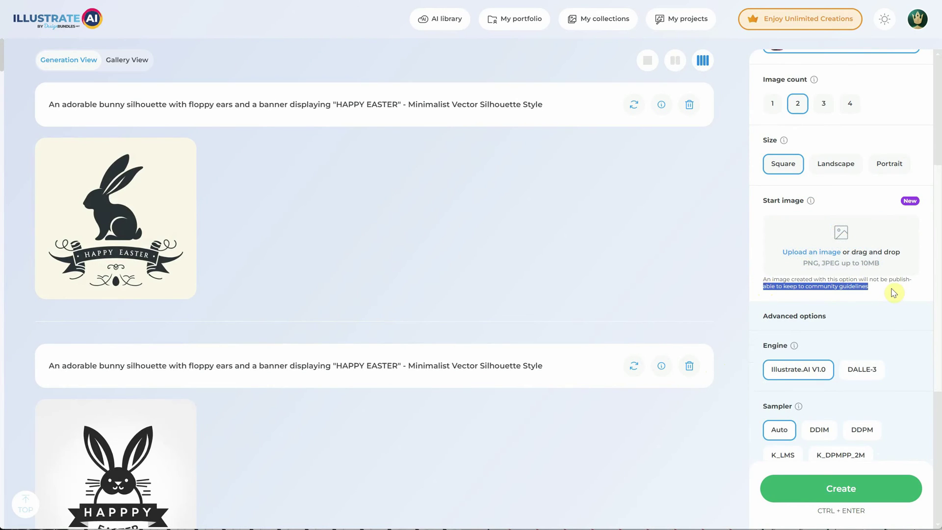
click(892, 290)
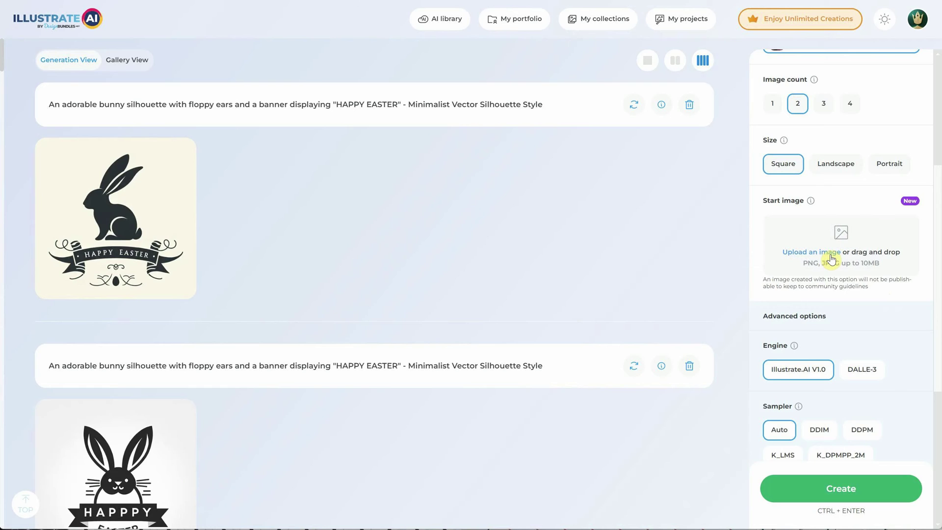
- Upload the pink cartoon cow picture as the start image and set the image count to 4
click(811, 254)
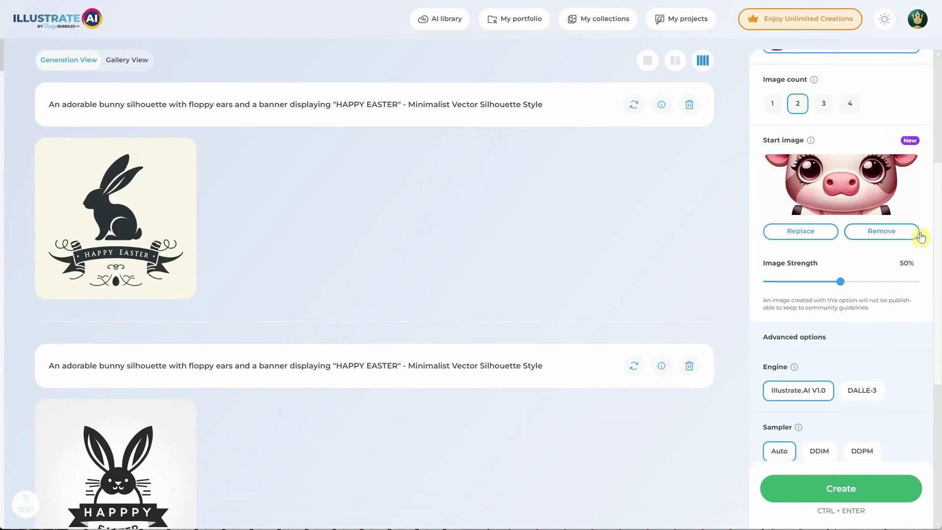
scroll(905, 238, up, 3)
scroll(905, 238, down, 2)
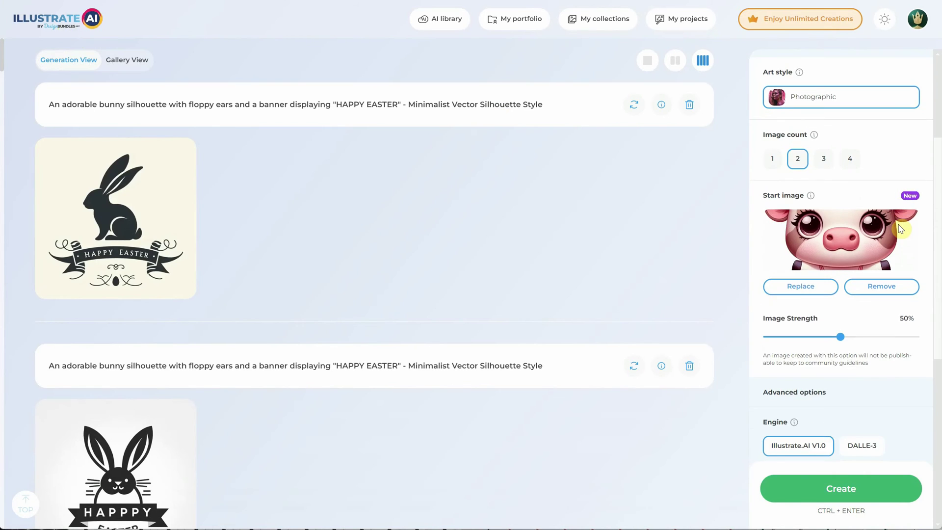
scroll(898, 227, up, 1)
click(852, 217)
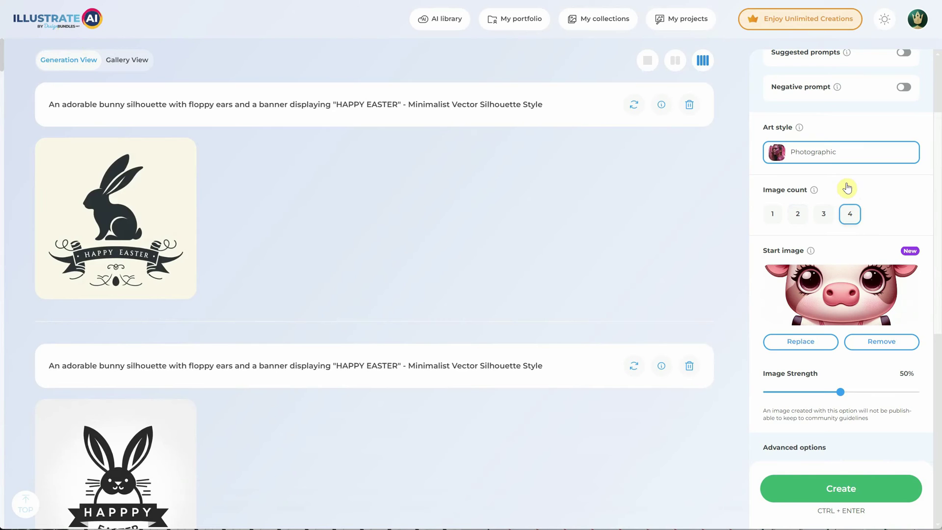
- Search the art styles for "digi" and set the art style to Digital Art
click(829, 154)
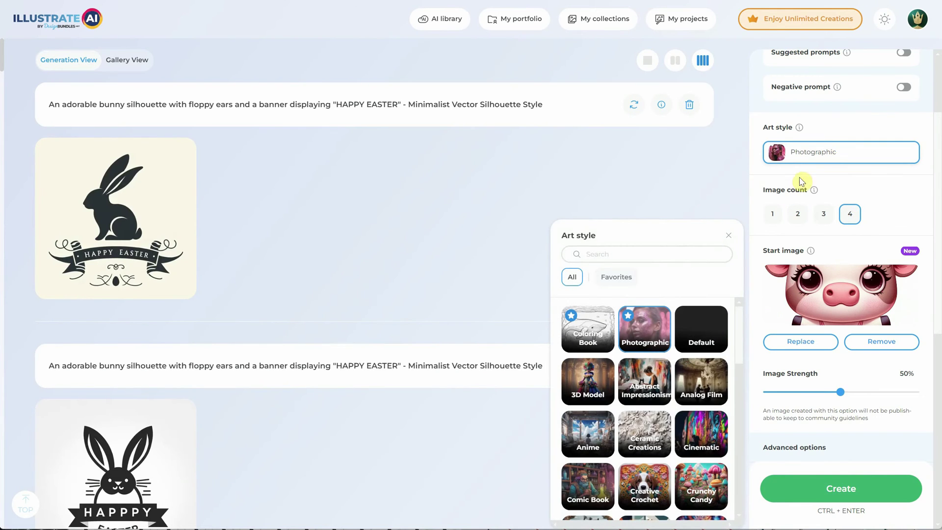
text(dig)
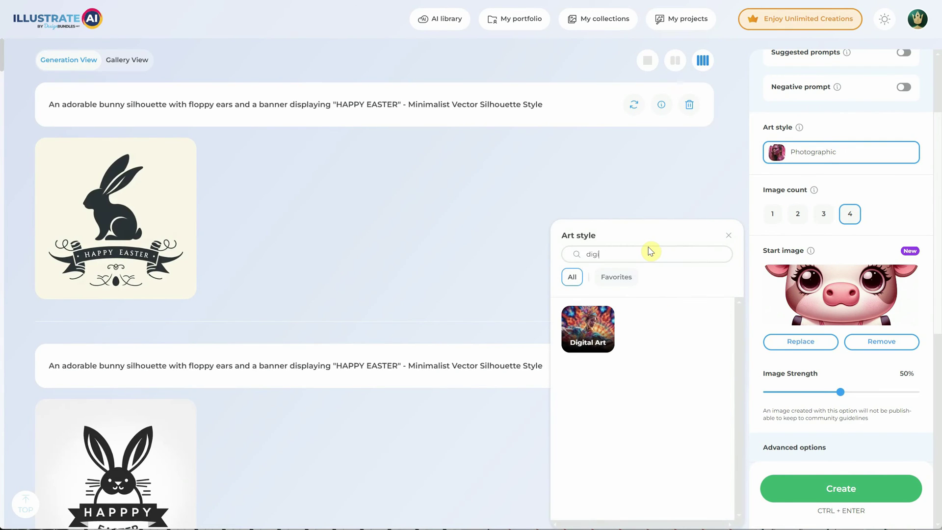
text(i)
click(587, 329)
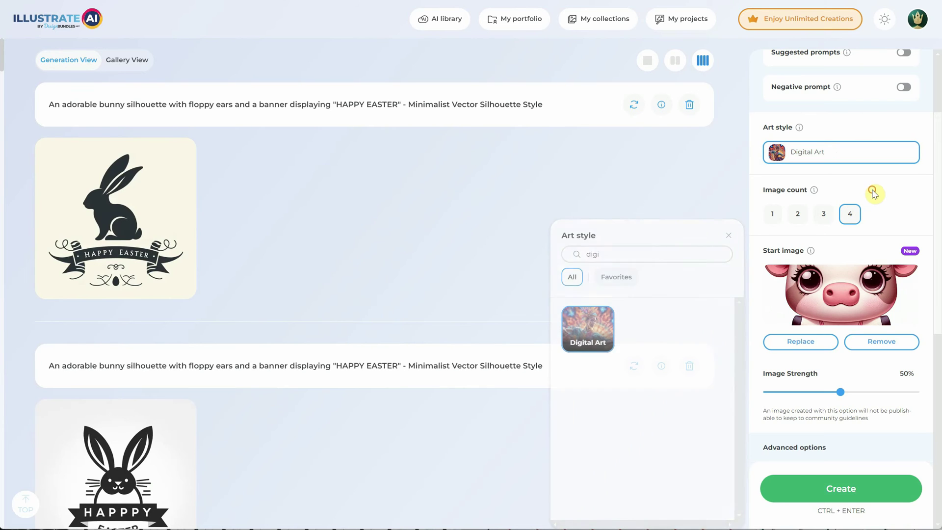
- Replace the prompt with "2d digital painting of a cute cartoon cow with a pink ballerina suit on white background" and generate four images
scroll(871, 198, up, 3)
triple_click(813, 113)
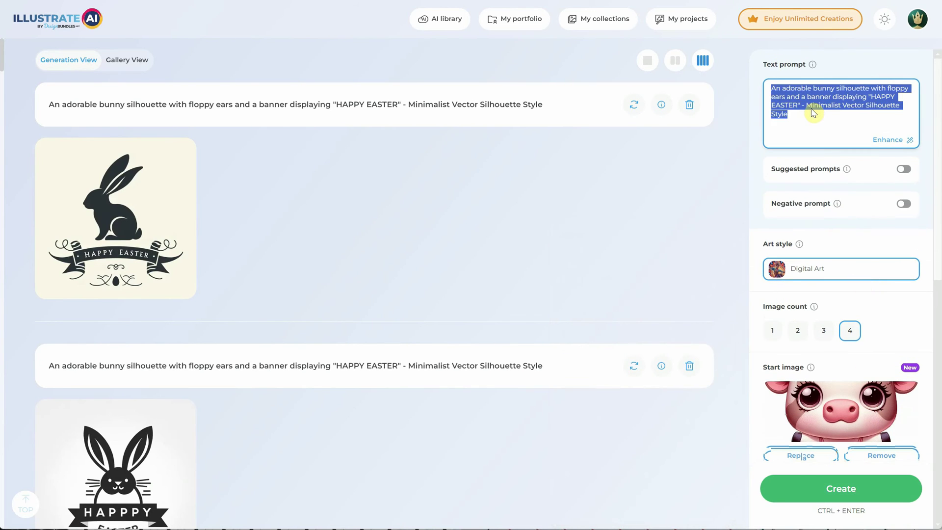
text(2d digital painting of a cute cartoon cow with a pink ballerina suit on white back)
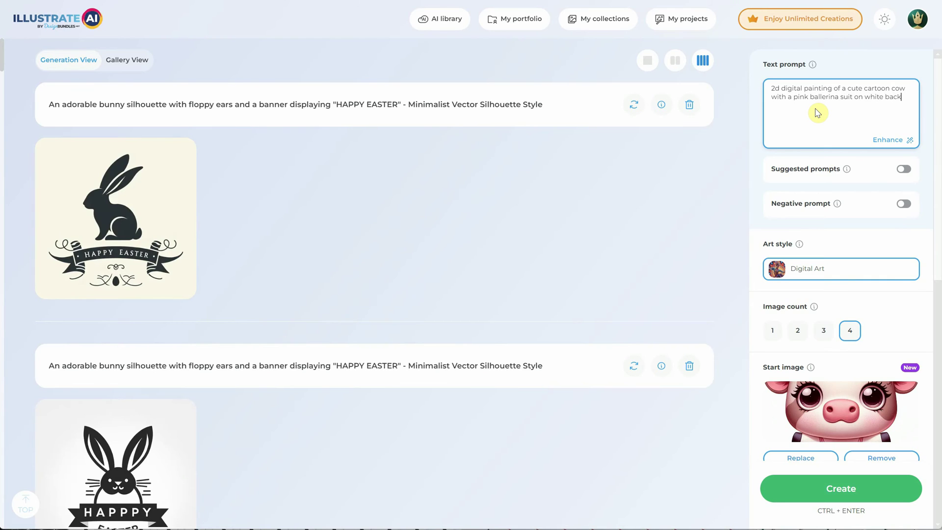
scroll(834, 196, down, 2)
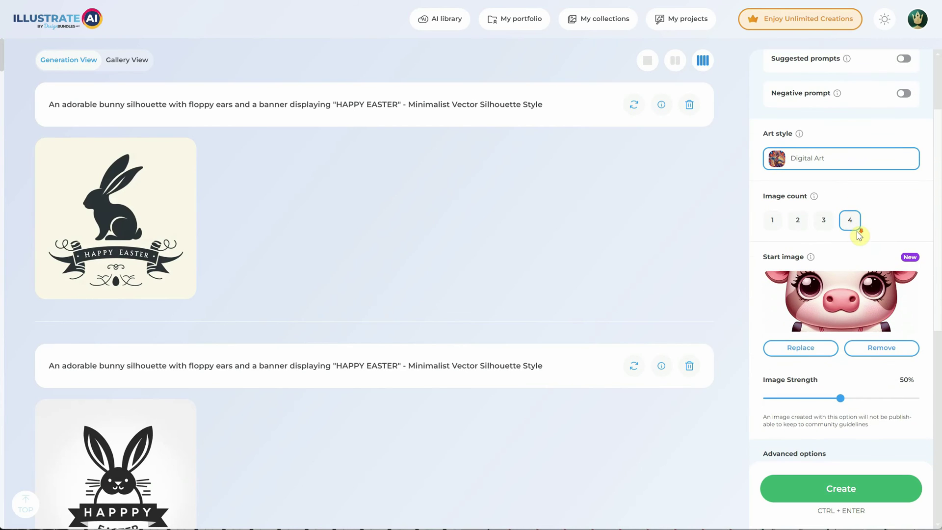
click(836, 499)
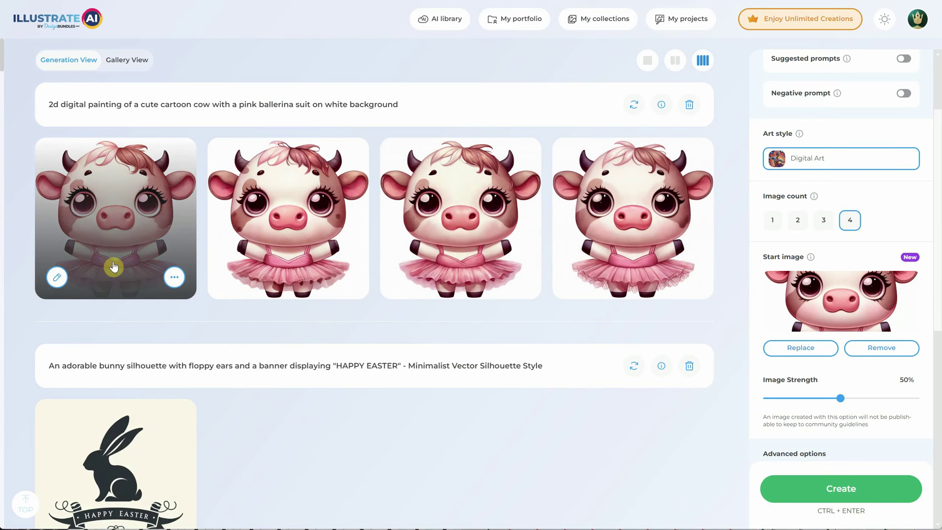
mouse_move(662, 294)
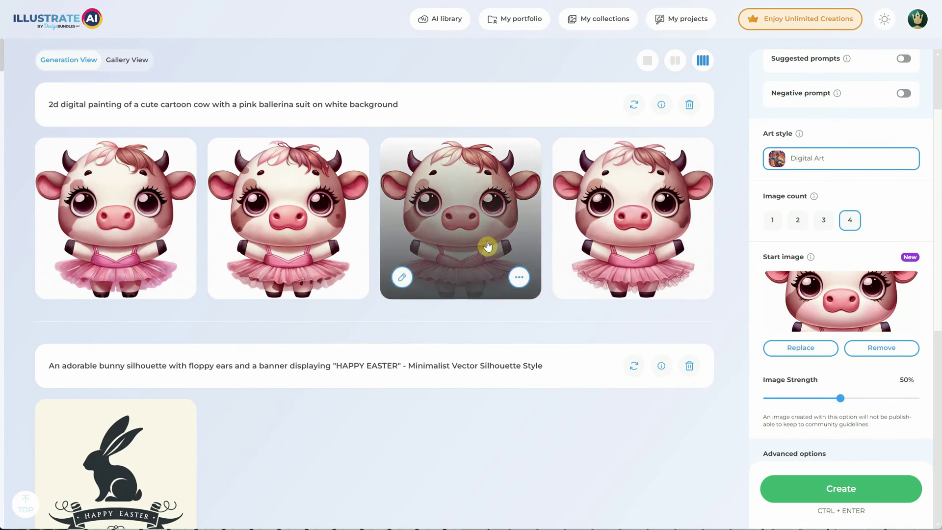
mouse_move(282, 159)
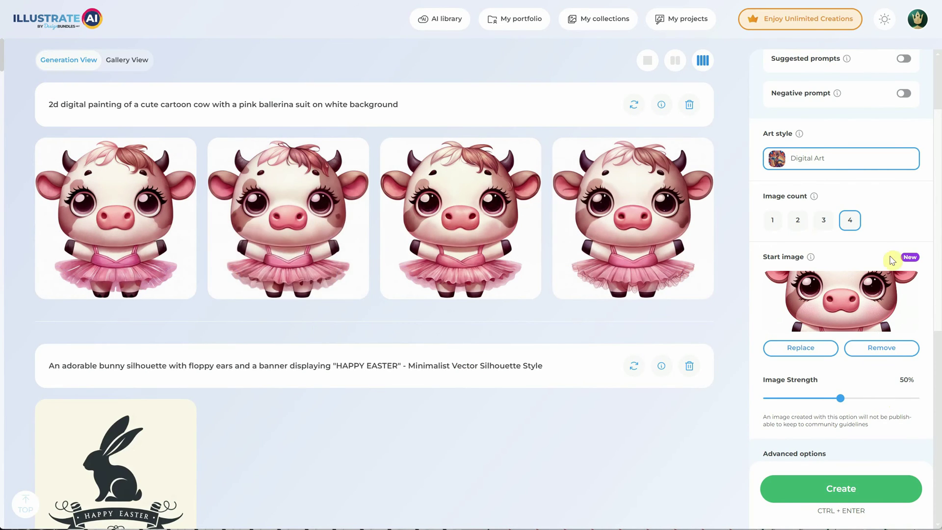
- Lower the image strength to 40% and generate four cow variations, and generate another four at 30%
drag(840, 398, 834, 401)
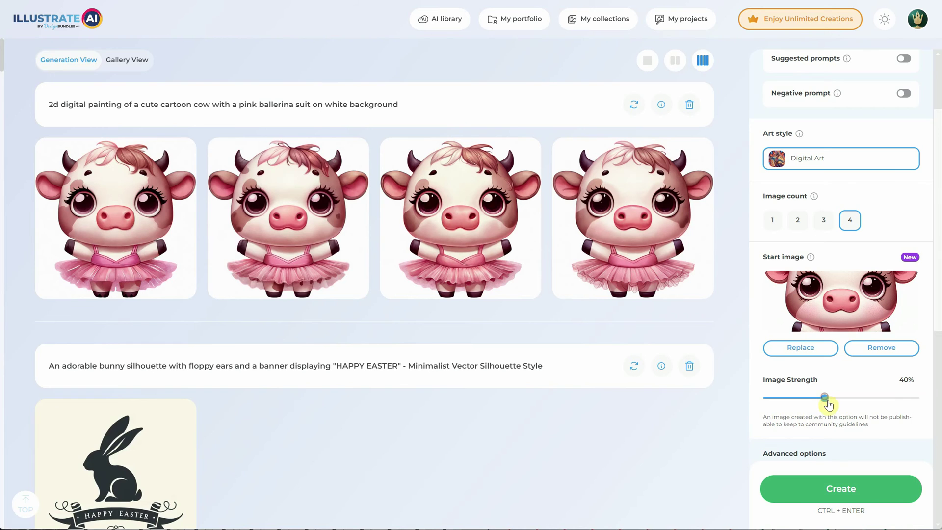
click(838, 499)
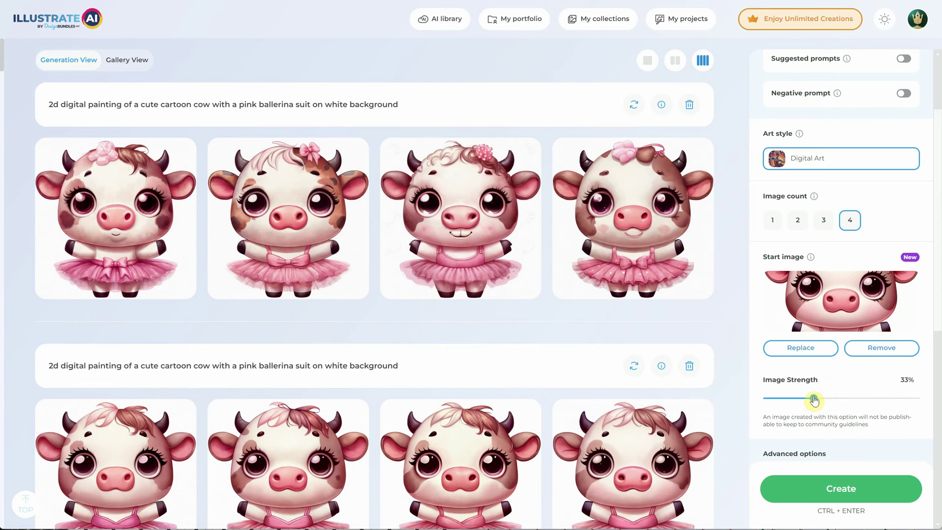
click(821, 489)
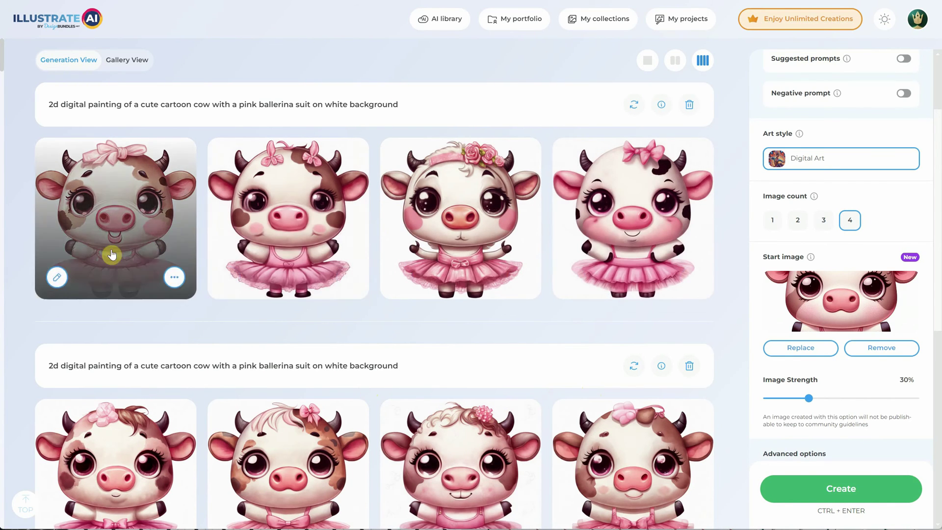
- Change "cow" to "cat" in the prompt and generate four images from the same start image
scroll(829, 154, up, 2)
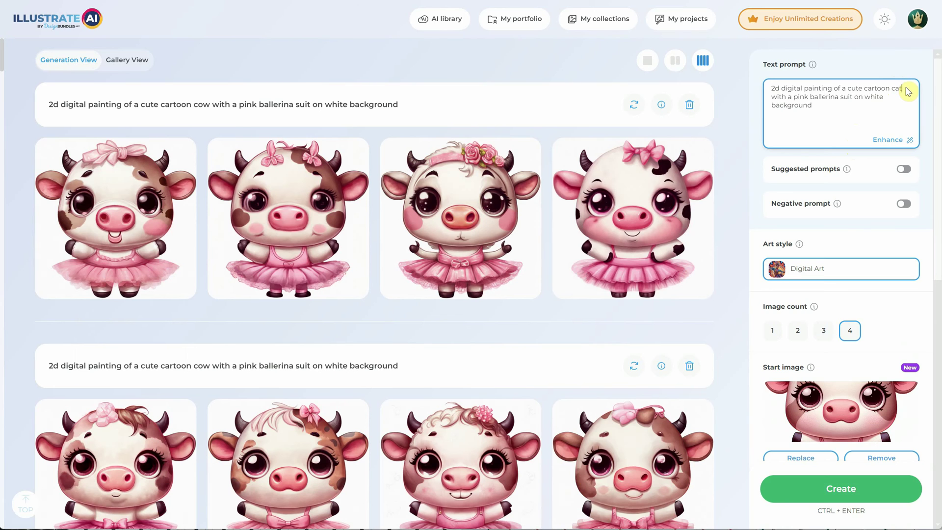
click(819, 494)
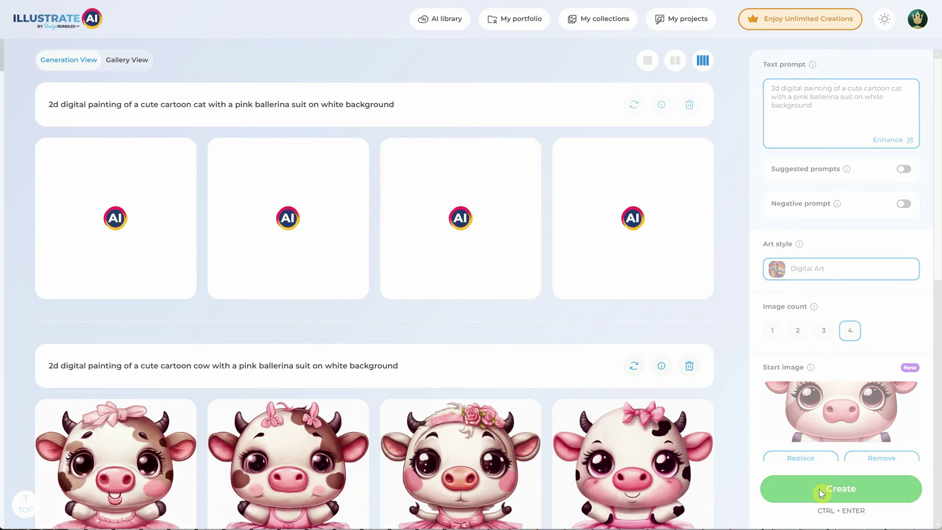
mouse_move(691, 212)
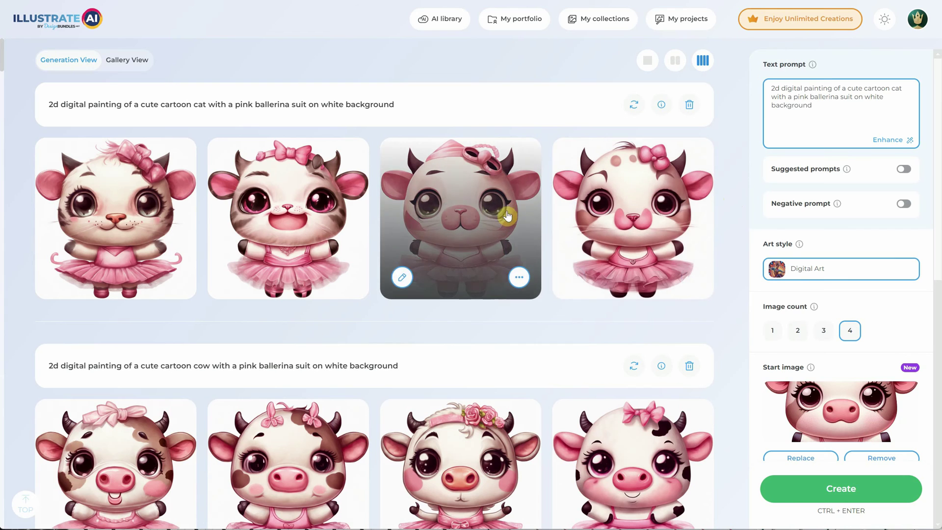
mouse_move(139, 229)
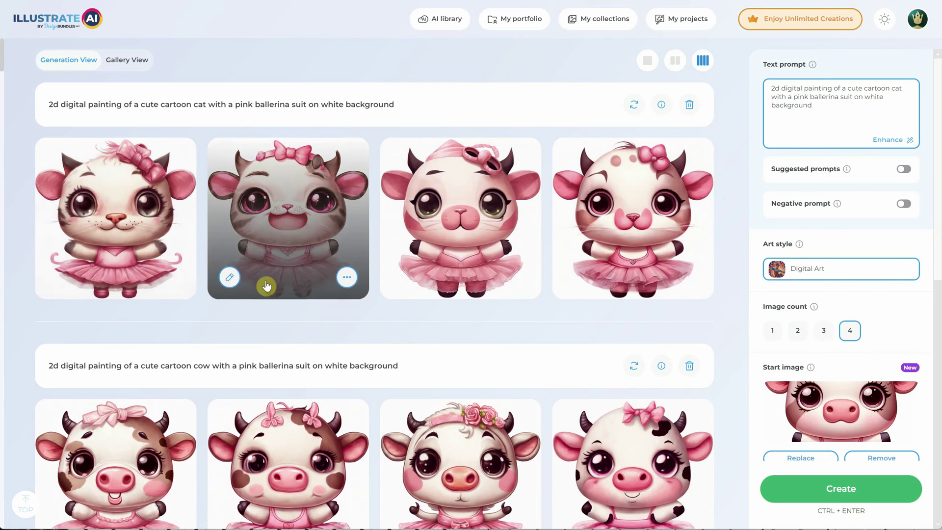
click(352, 280)
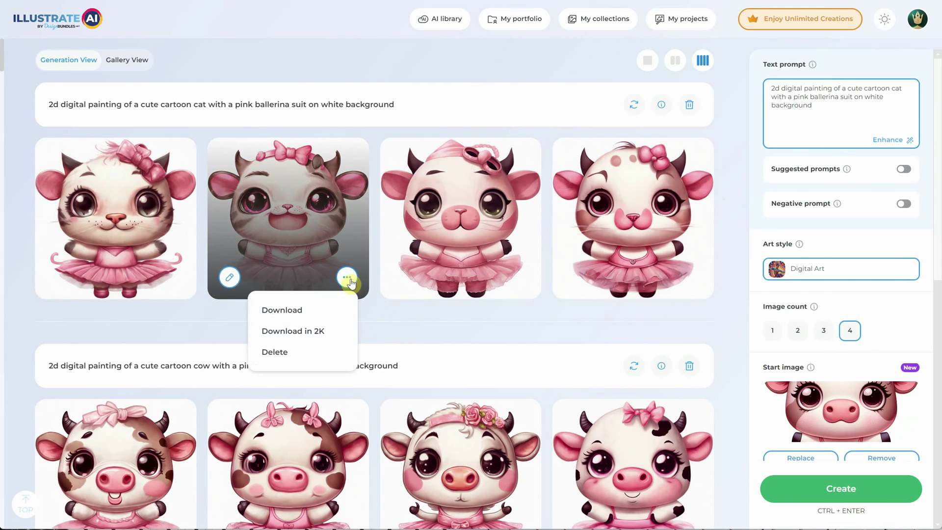
click(281, 314)
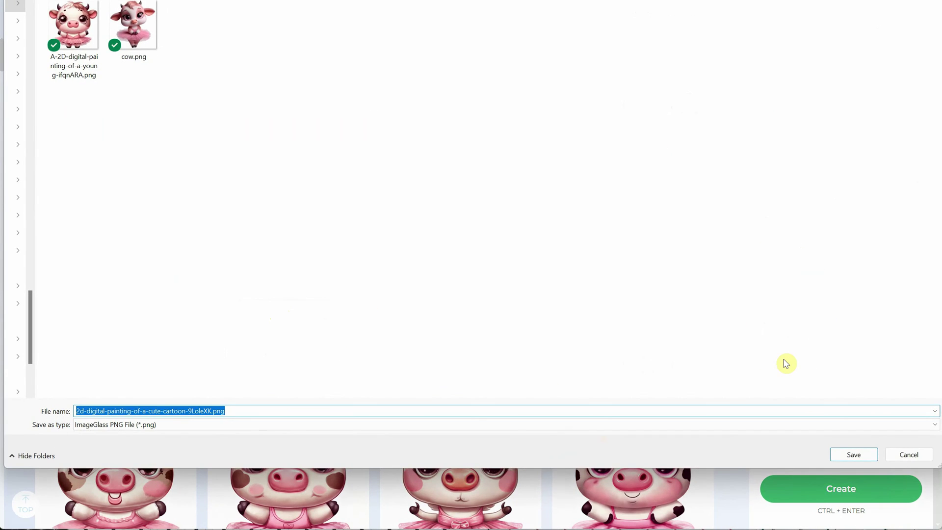
click(909, 454)
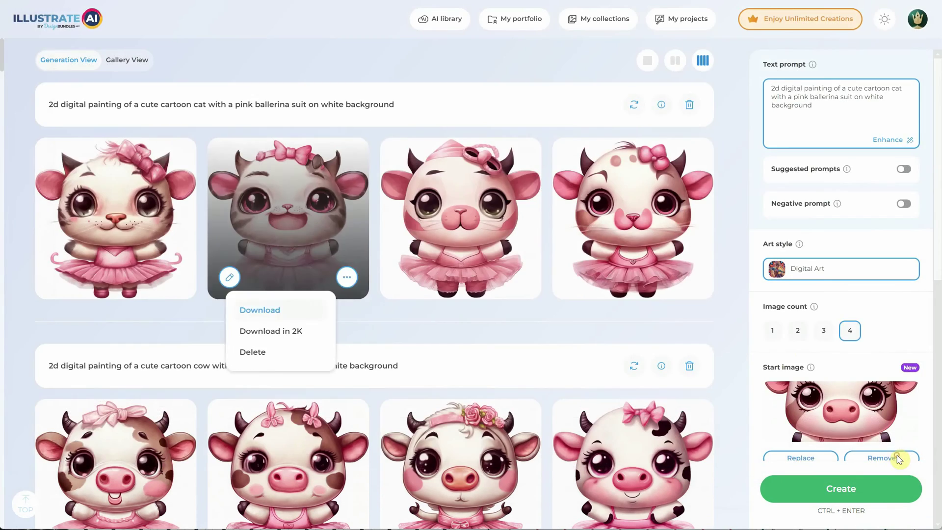
- View the third cat image enlarged, and generate four new cat images with the image strength set to 15%
click(444, 218)
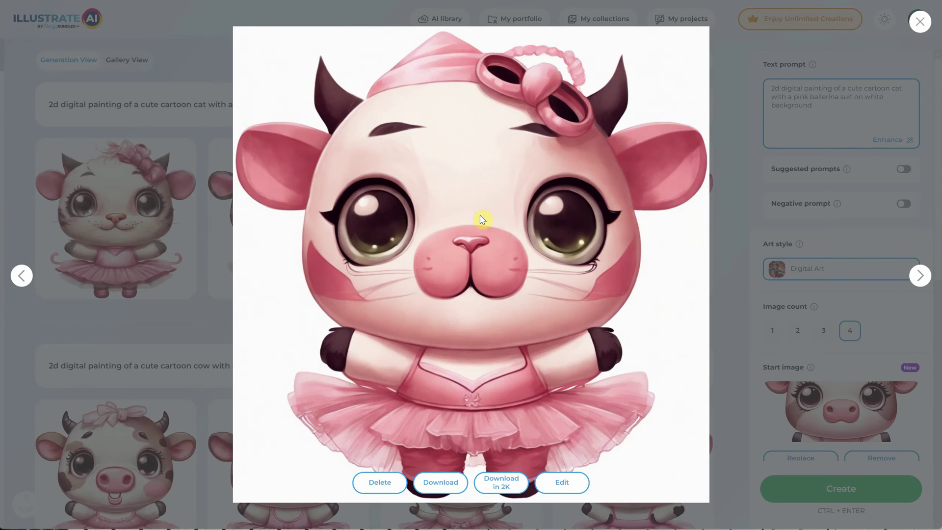
click(735, 366)
scroll(822, 383, down, 3)
drag(810, 397, 791, 395)
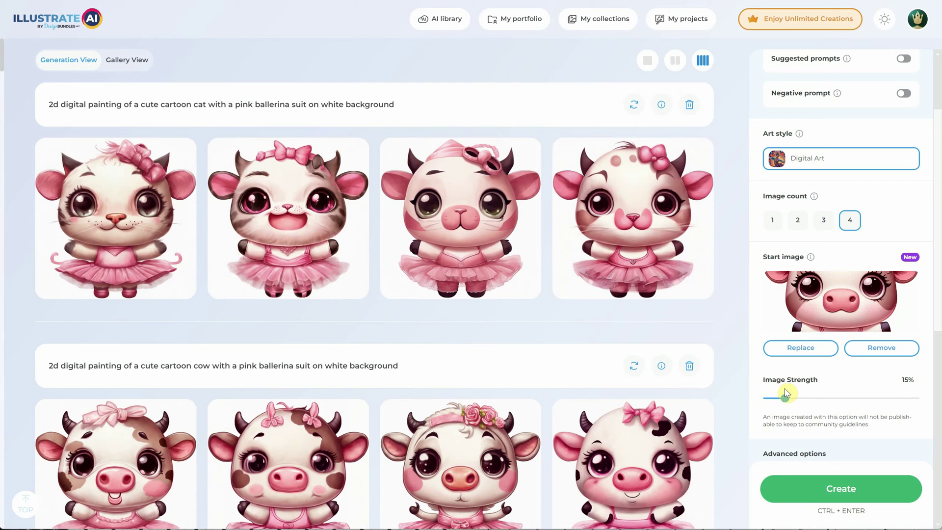
click(834, 487)
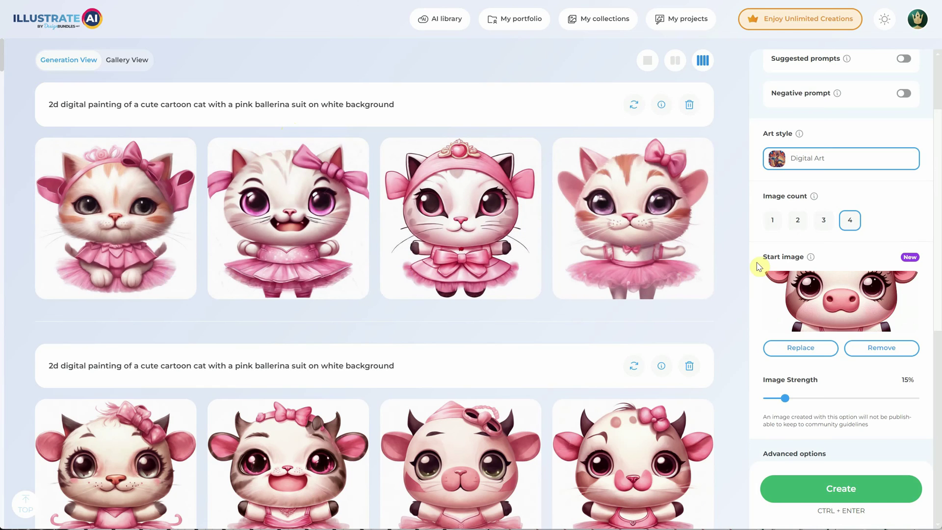
- Change the ballerina suit colour in the prompt from pink to orange and generate four images
scroll(853, 171, up, 2)
scroll(853, 172, up, 1)
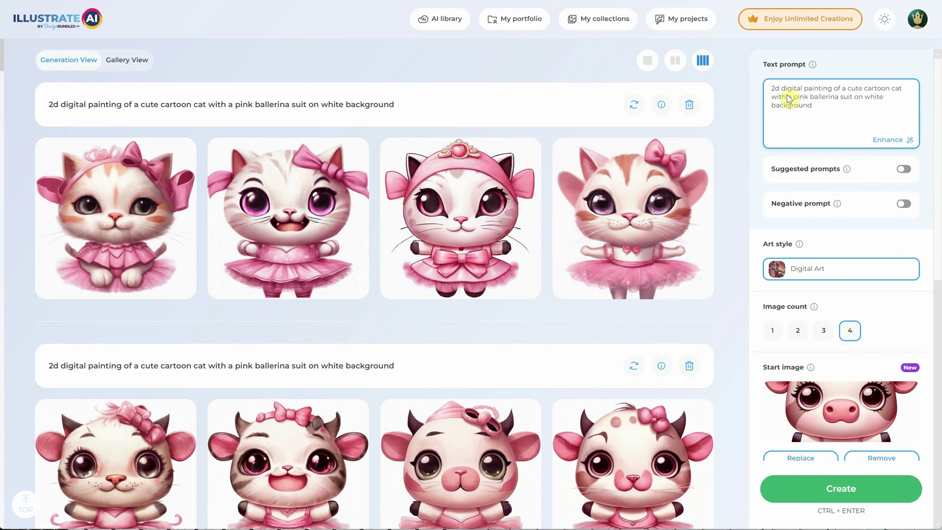
text(oa)
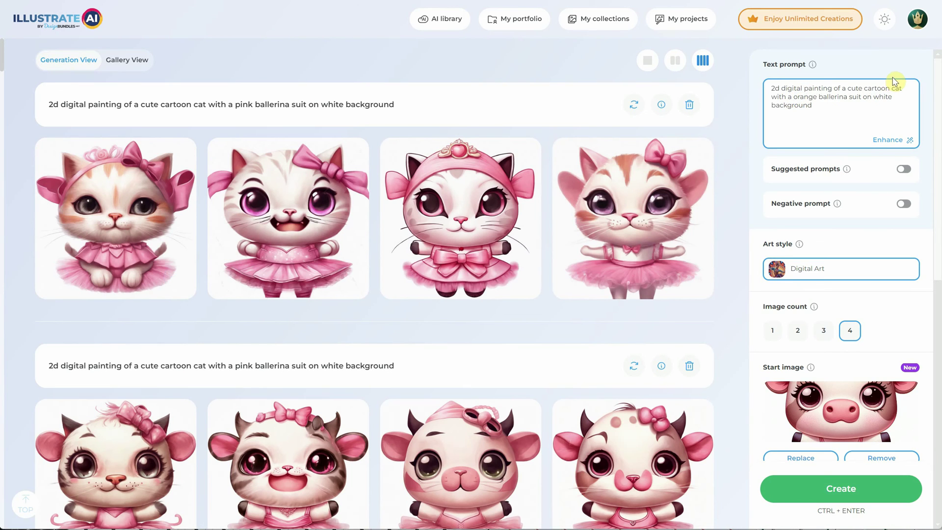
click(860, 490)
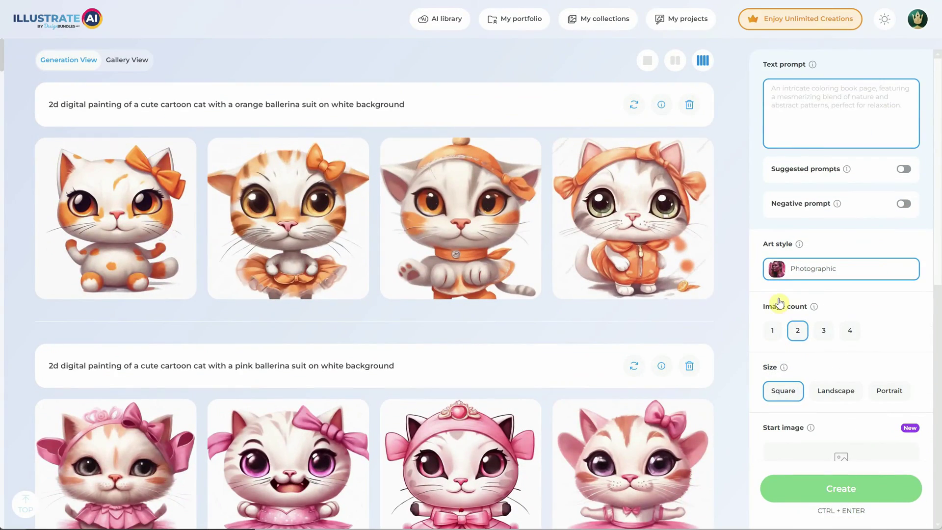
- Paste the prompt describing a joyful anthropomorphic rabbit dancing in a forest at sunset and switch the engine to DALLE-3
click(780, 103)
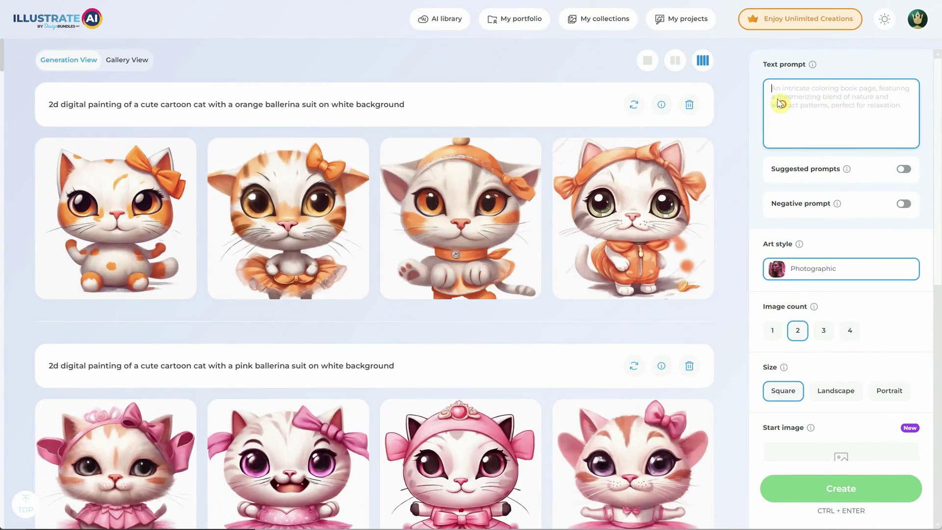
key(ctrl+v)
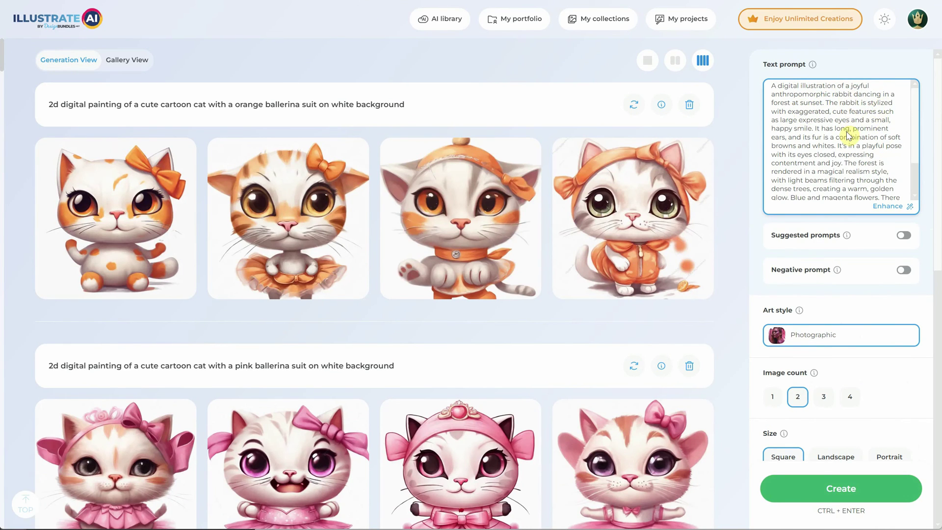
scroll(848, 136, down, 10)
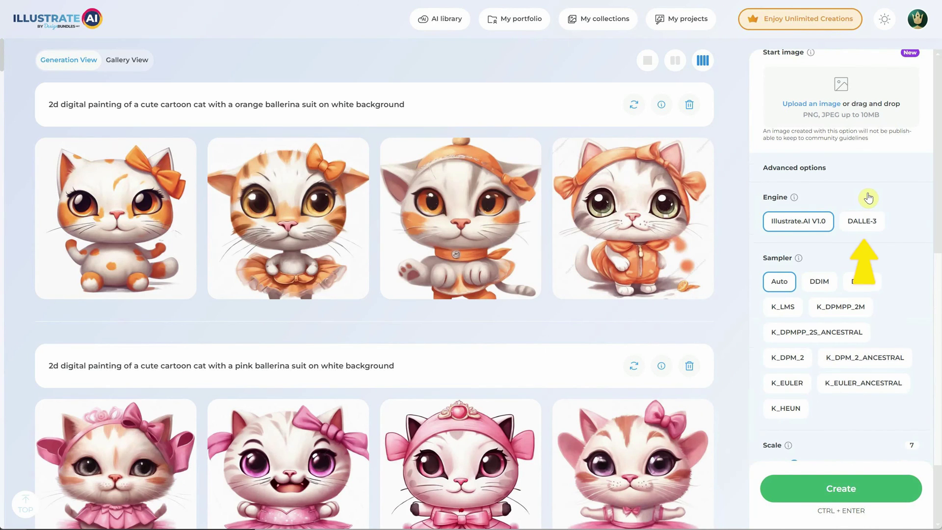
click(862, 222)
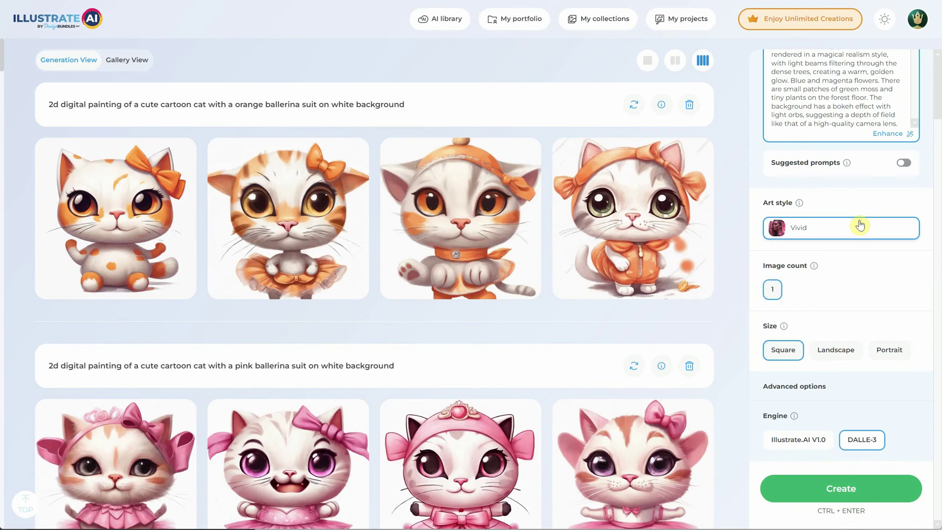
- Keep the Vivid art style, set the size to Landscape and generate the dancing rabbit image
click(837, 238)
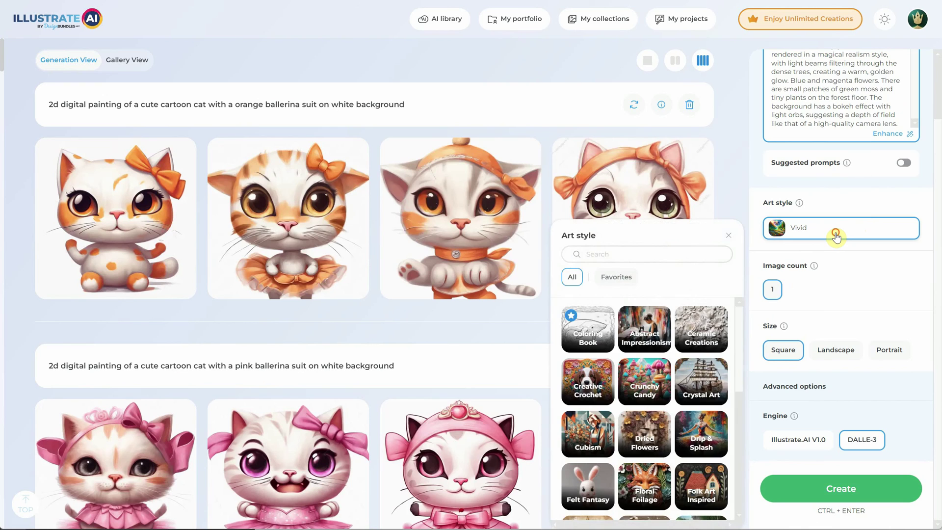
click(837, 236)
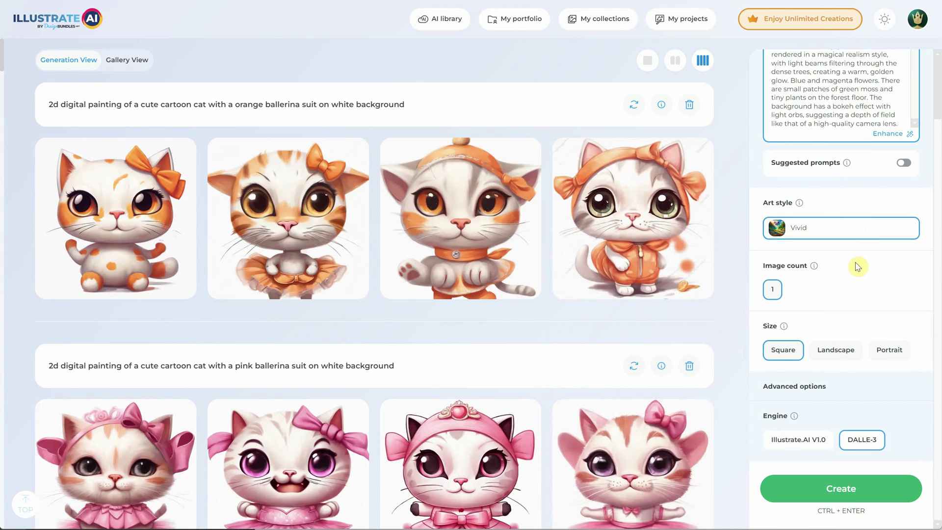
click(815, 492)
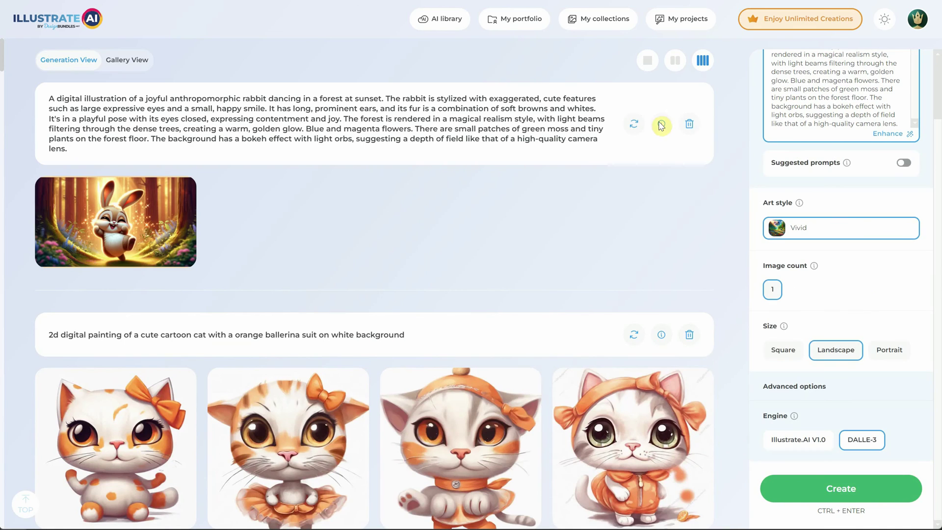
- View the generated dancing rabbit image enlarged and publish it to the library
click(140, 222)
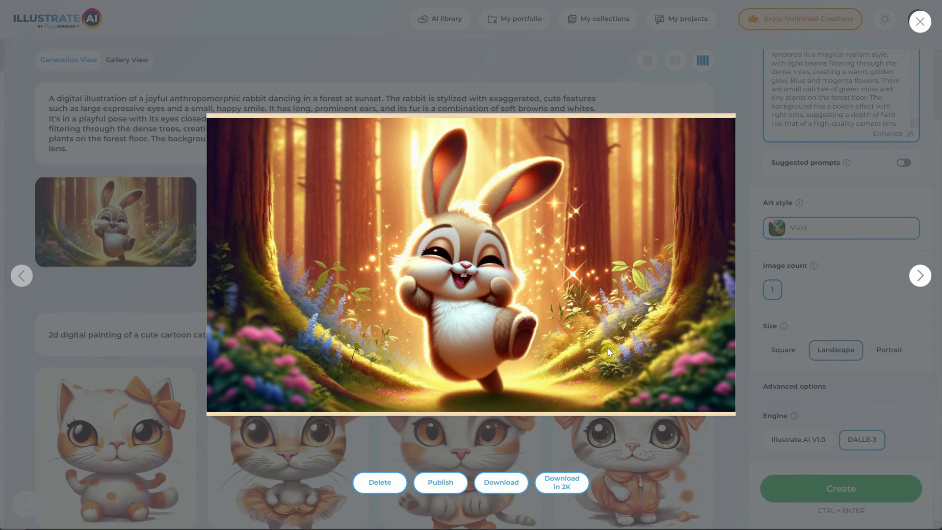
click(177, 163)
click(174, 246)
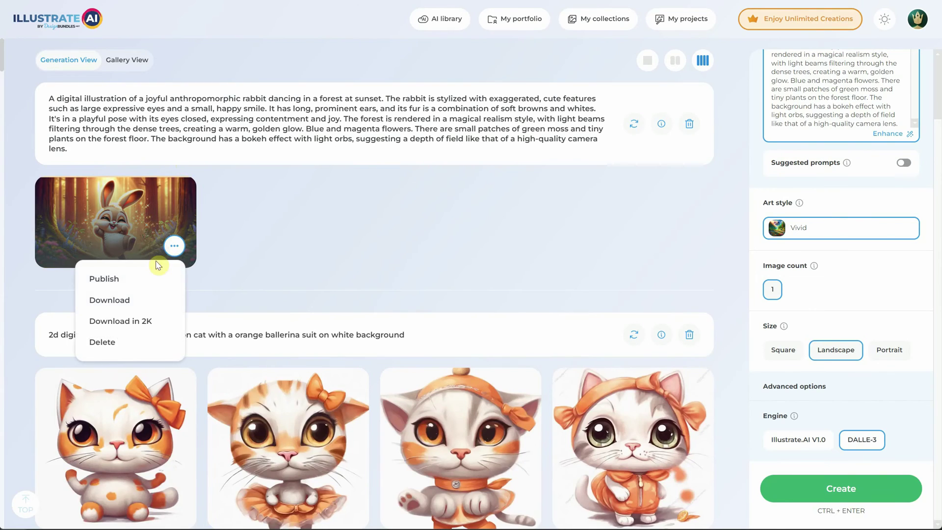
click(115, 279)
click(235, 282)
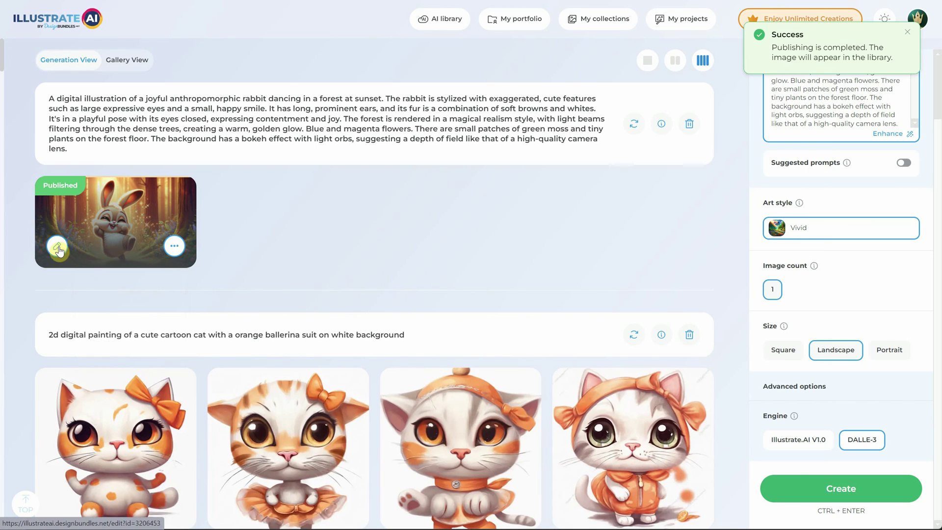
- Open the published rabbit image for editing and extend its scene to the left with Magic extend's Pan option
click(58, 247)
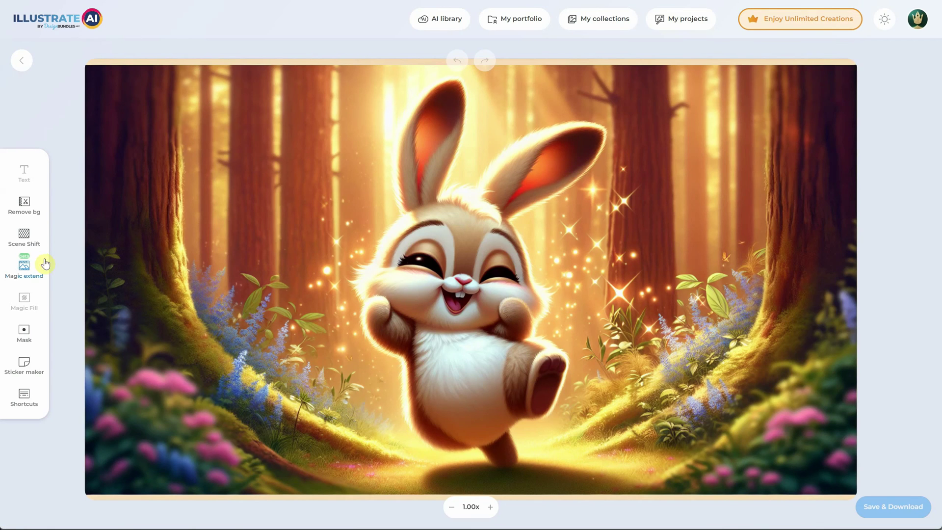
click(24, 272)
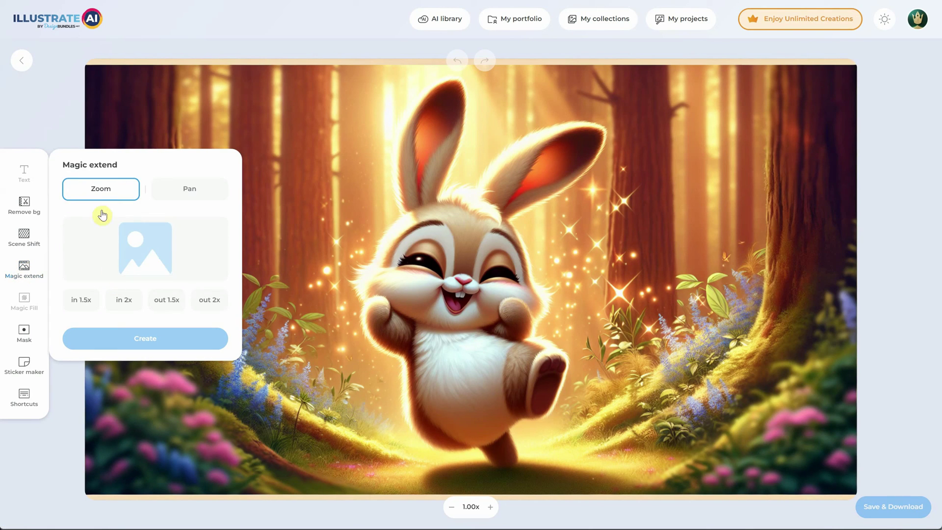
click(180, 187)
click(81, 303)
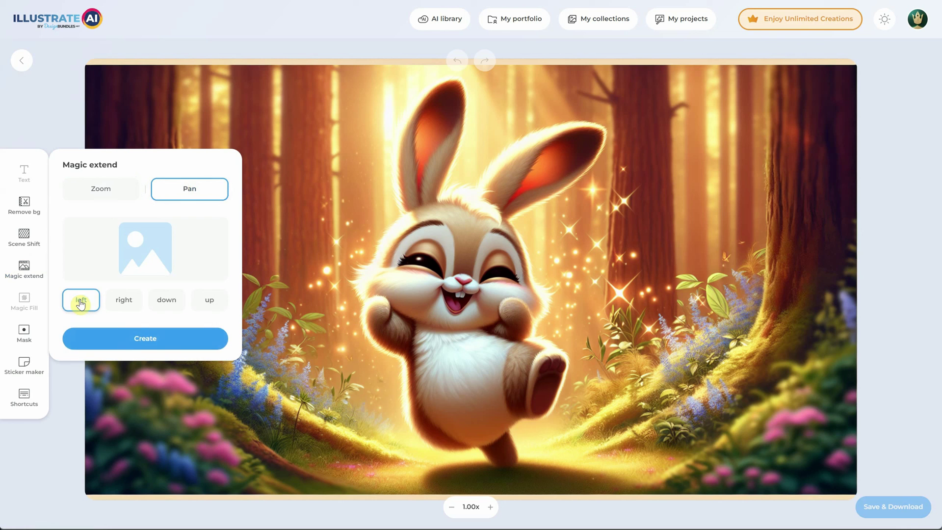
click(122, 338)
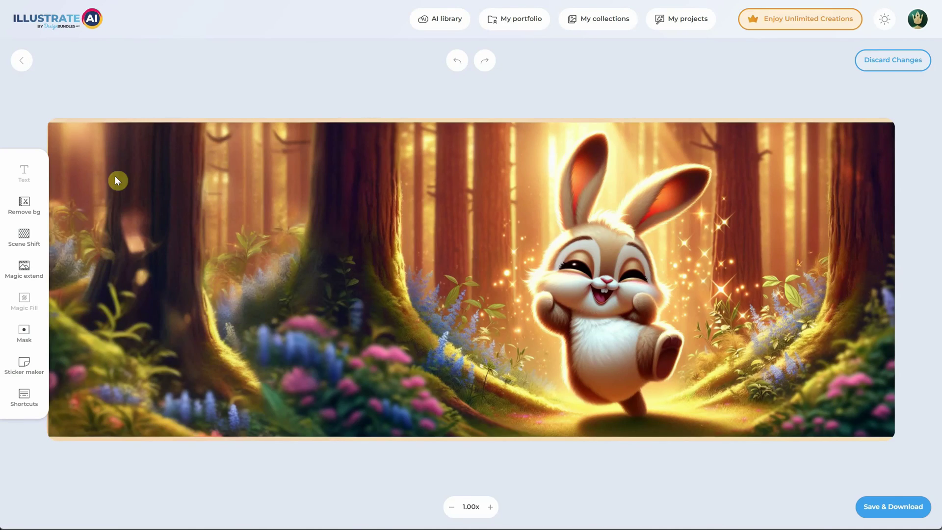
- Download the extended image as a png titled bunny and place it in YoutubeThumb3.psd in Photoshop
click(871, 506)
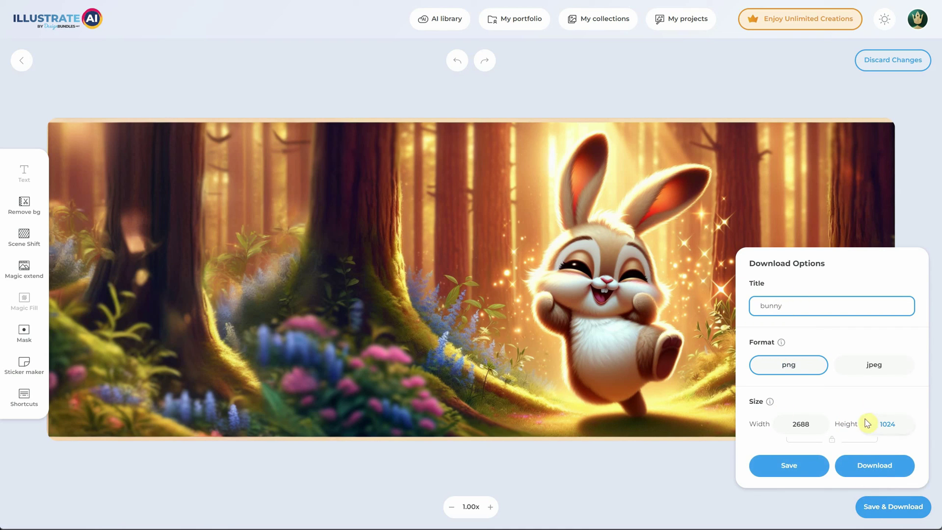
click(882, 469)
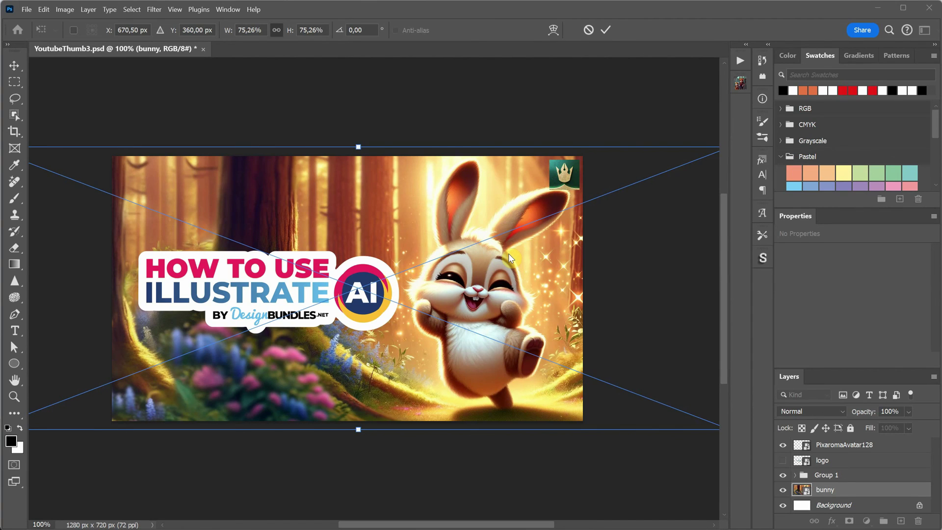
key(Return)
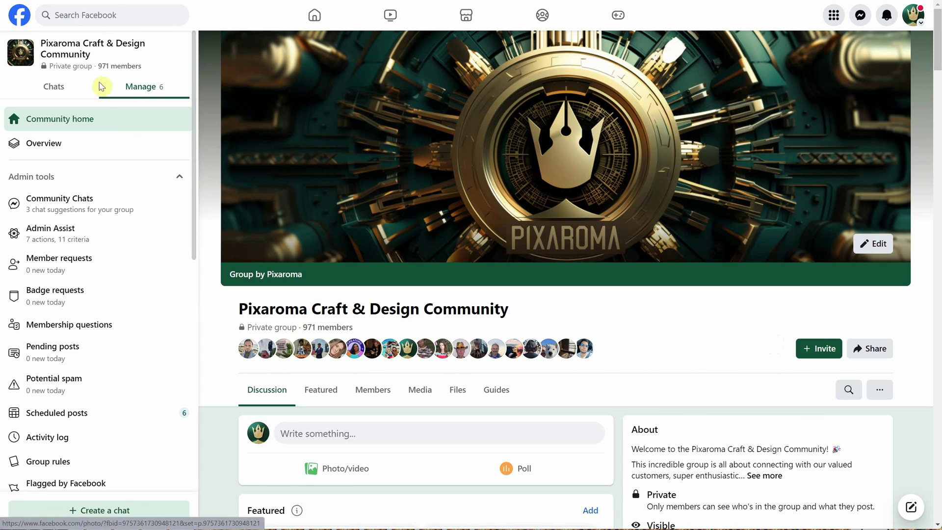
- Switch to the Pixaroma Craft & Design Community Facebook group and copy the melting purple bear head prompt from its post
scroll(576, 311, down, 20)
scroll(594, 283, down, 15)
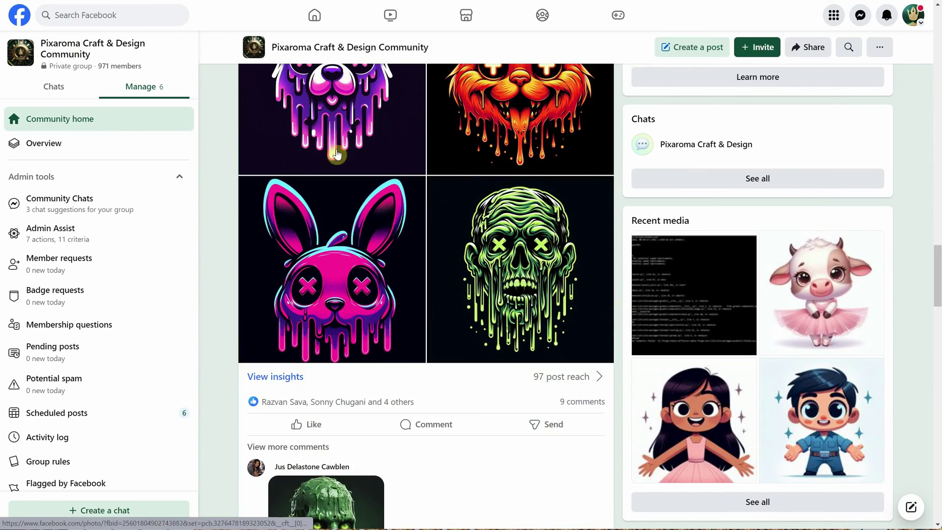
scroll(446, 216, up, 3)
click(285, 86)
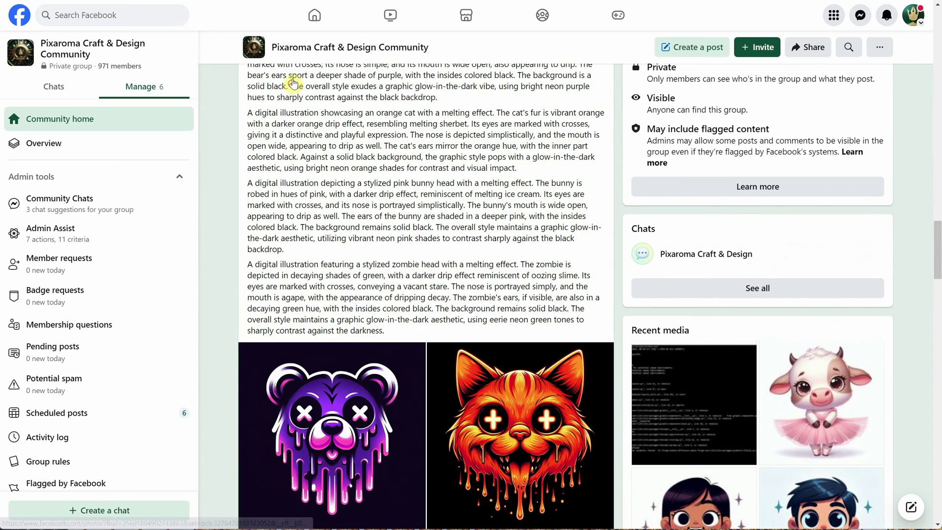
scroll(342, 147, up, 3)
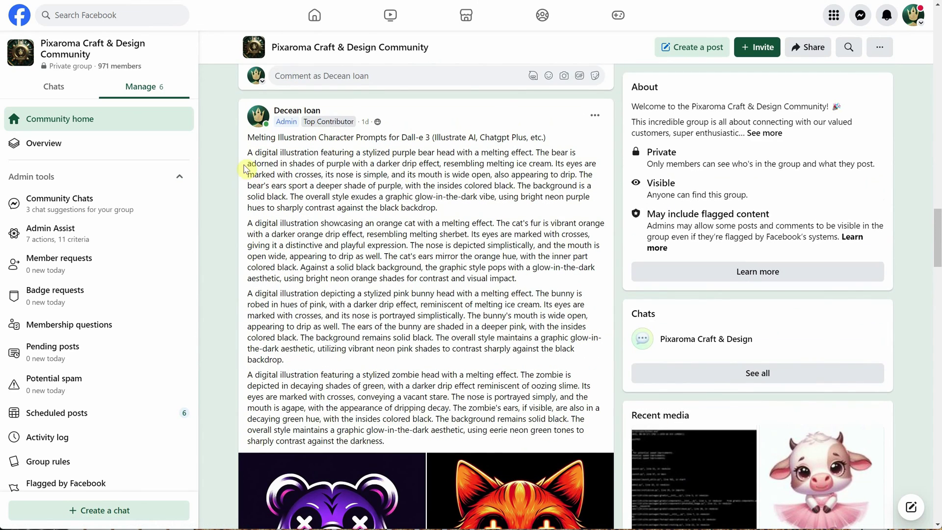
drag(246, 152, 451, 208)
right_click(451, 180)
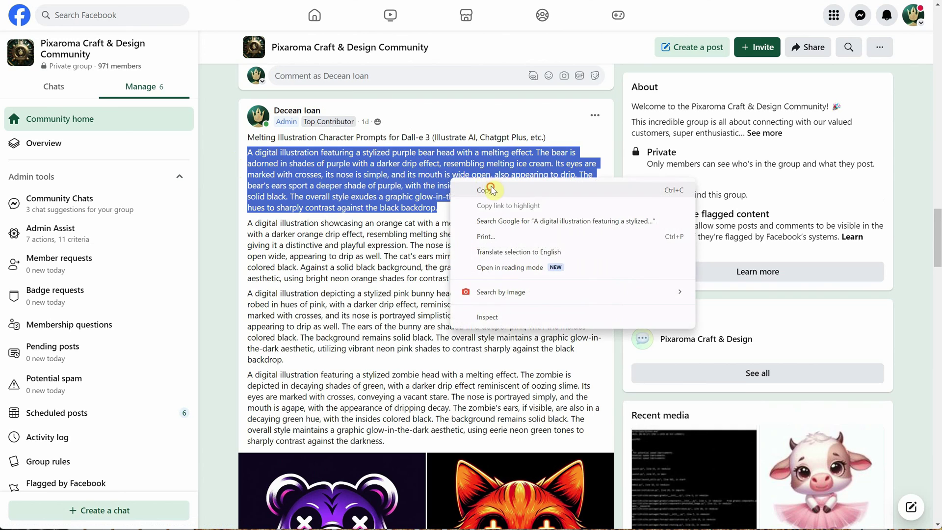
click(491, 189)
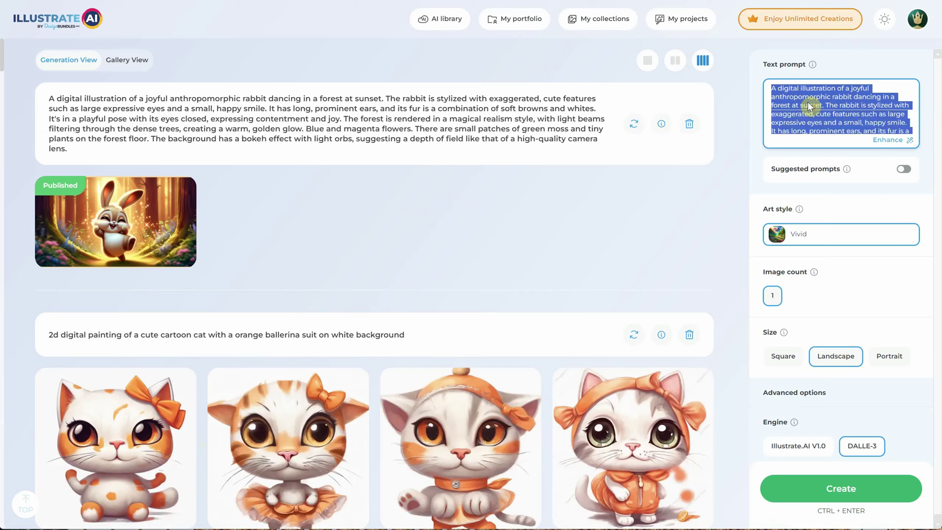
- Back in Illustrate AI, replace the rabbit prompt with the copied purple bear prompt and set the size to Square
key(ctrl+v)
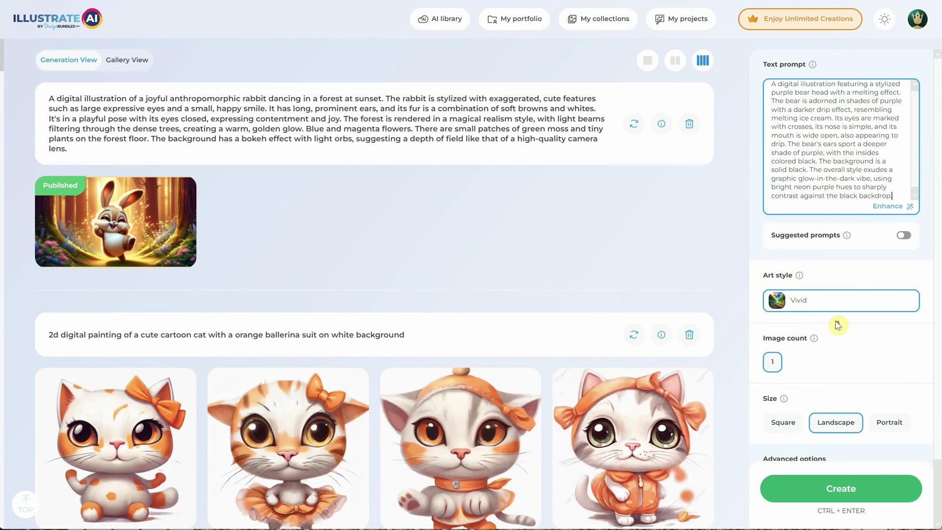
scroll(834, 324, down, 1)
click(784, 366)
scroll(805, 321, down, 1)
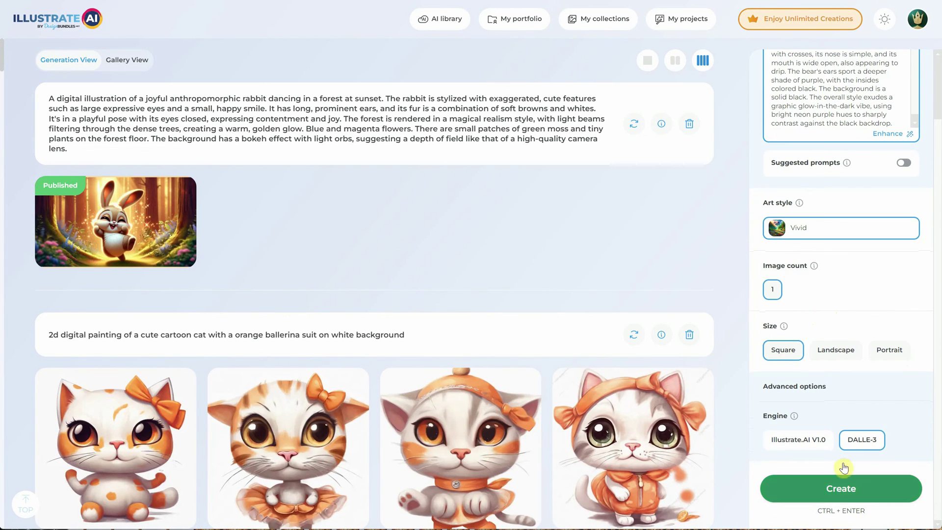
- Generate the melting purple bear image with DALLE-3 and view it enlarged
click(840, 484)
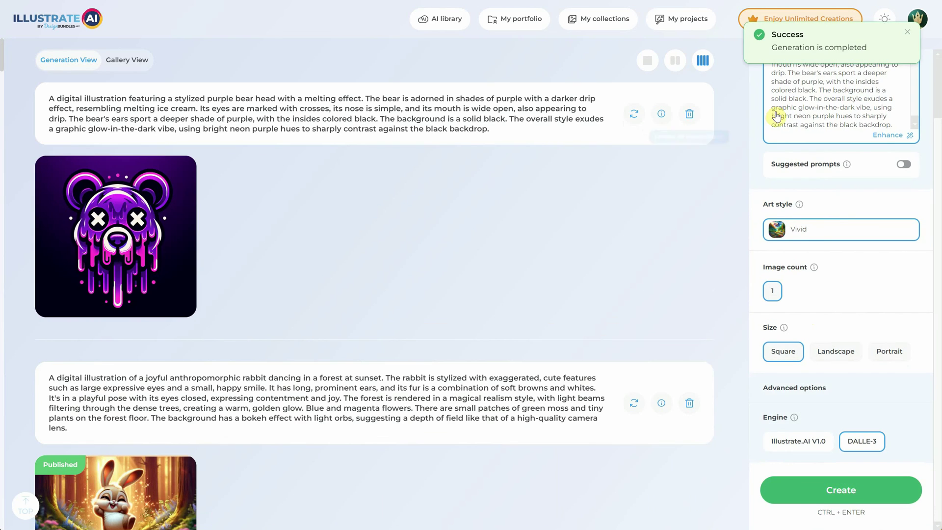
click(181, 261)
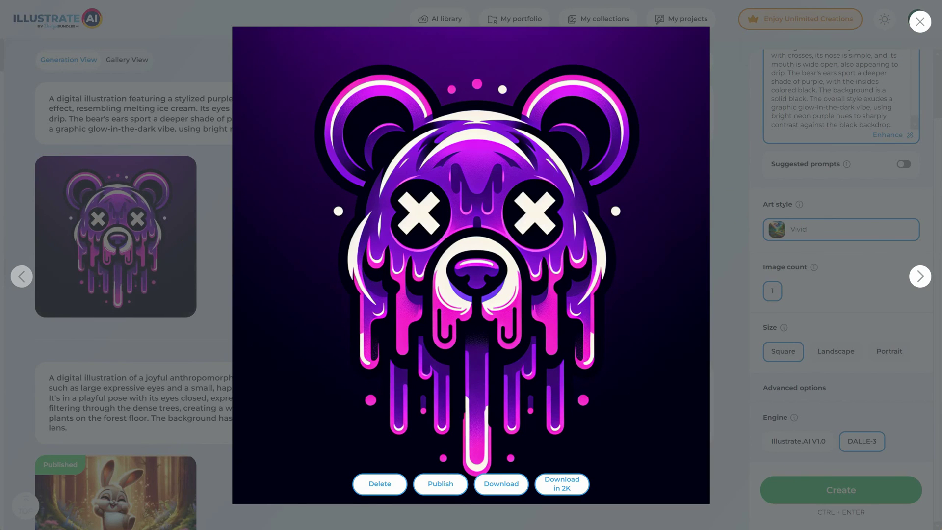
key(Escape)
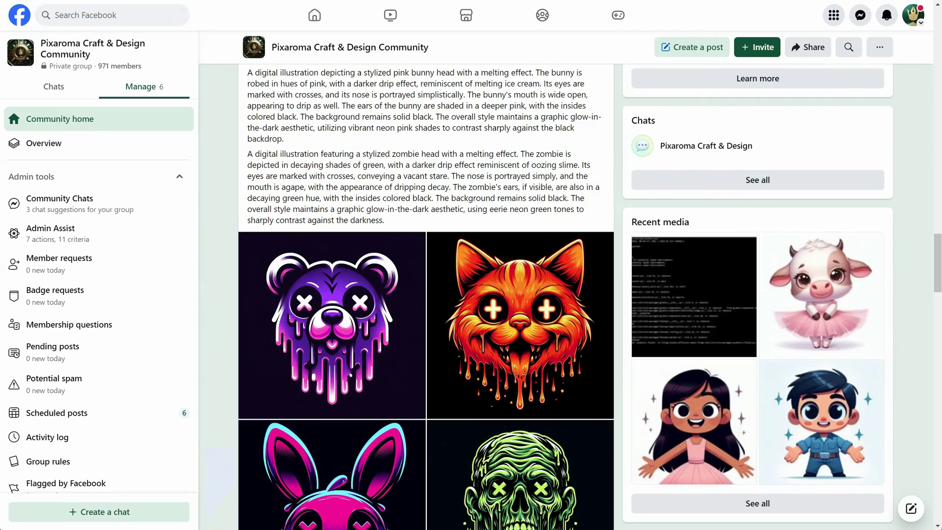
- Browse the Pixaroma Facebook group's posts for further DALL-E 3 character prompts and the AI Daily Creative Challenge themes
scroll(561, 208, down, 10)
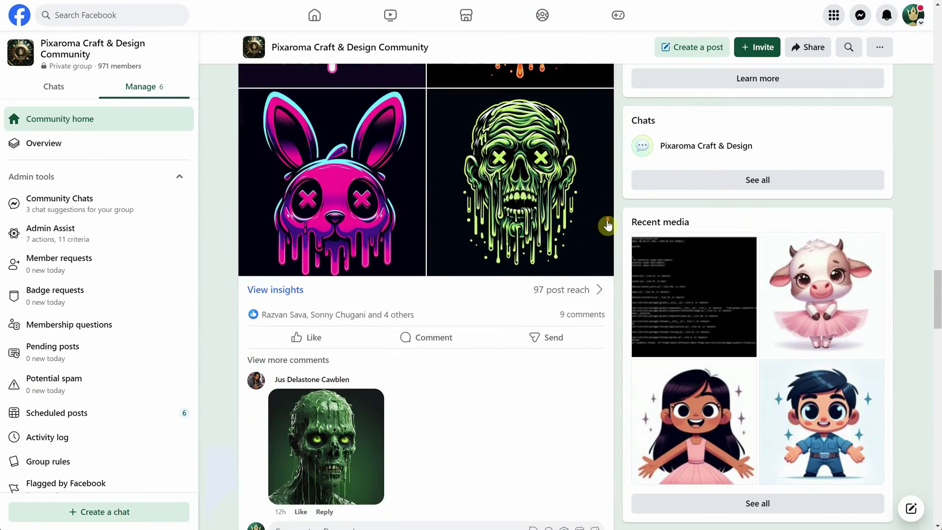
scroll(562, 209, down, 20)
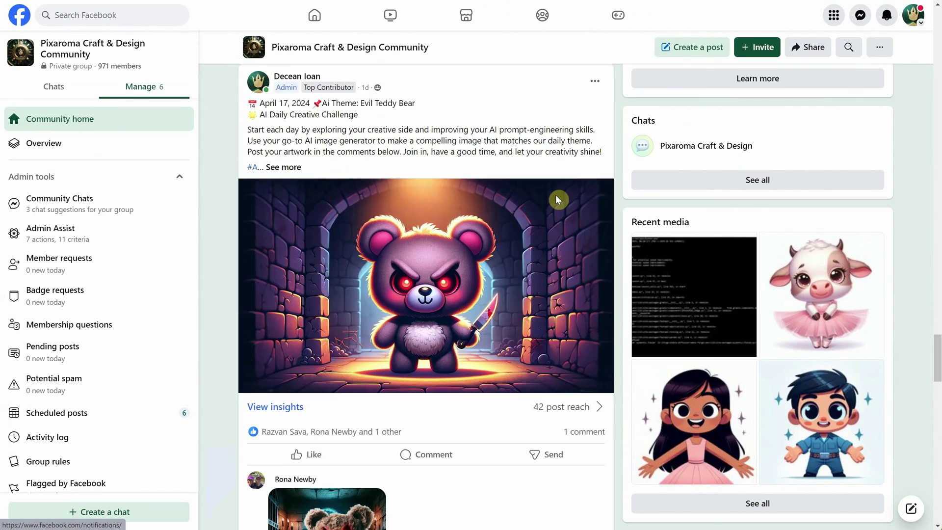
scroll(556, 196, down, 13)
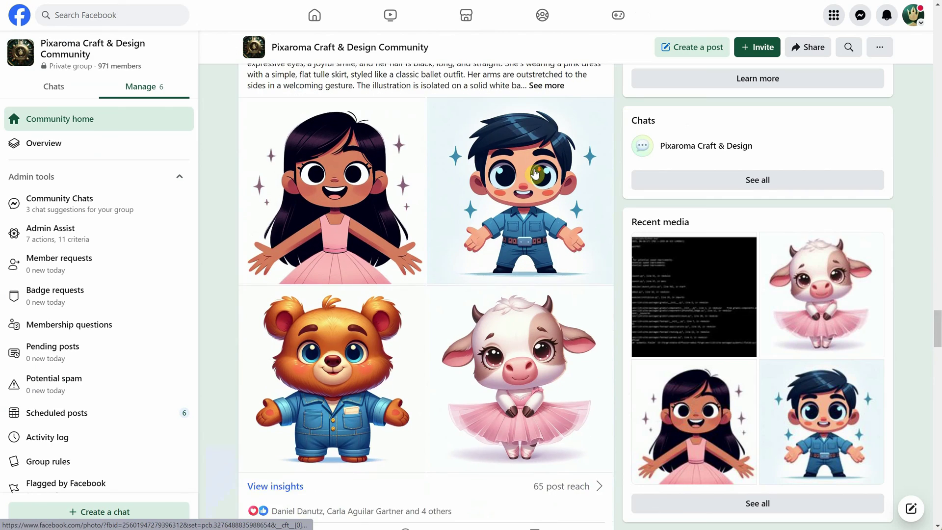
scroll(531, 176, up, 4)
scroll(531, 179, down, 12)
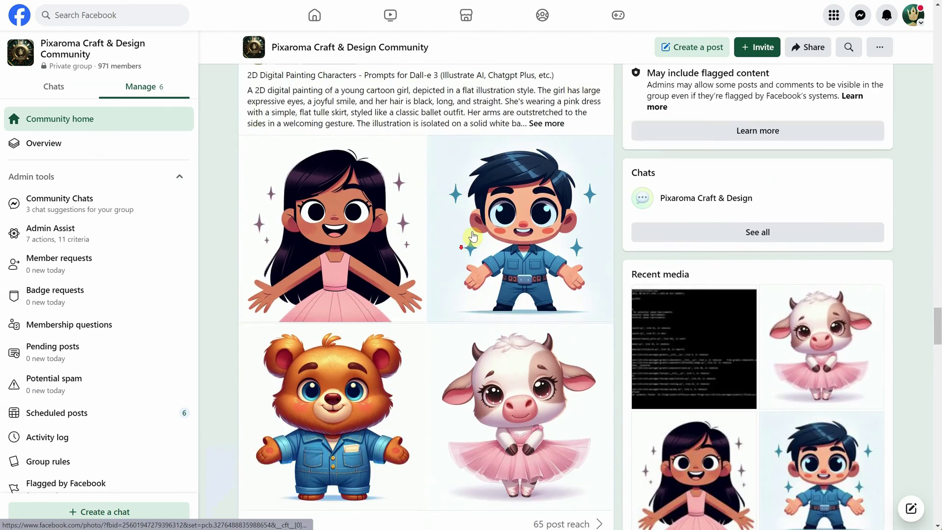
scroll(498, 221, down, 20)
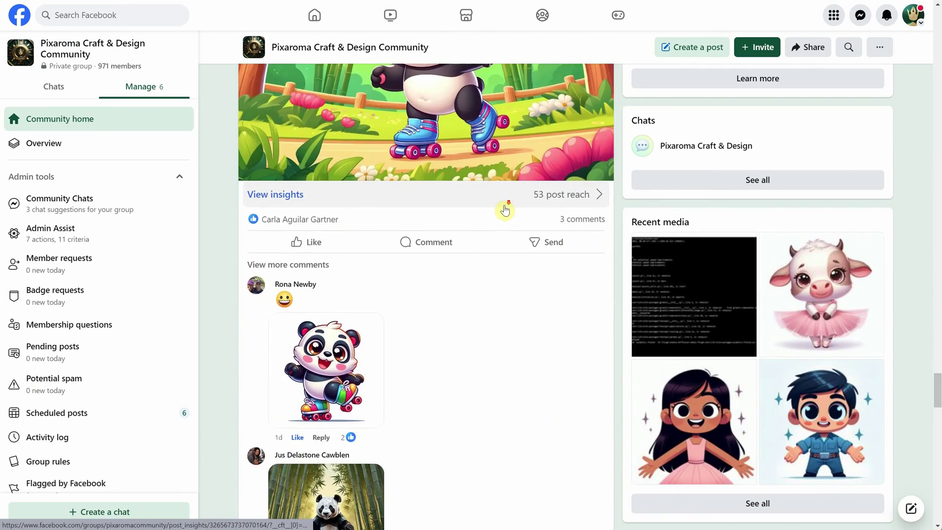
scroll(507, 207, down, 17)
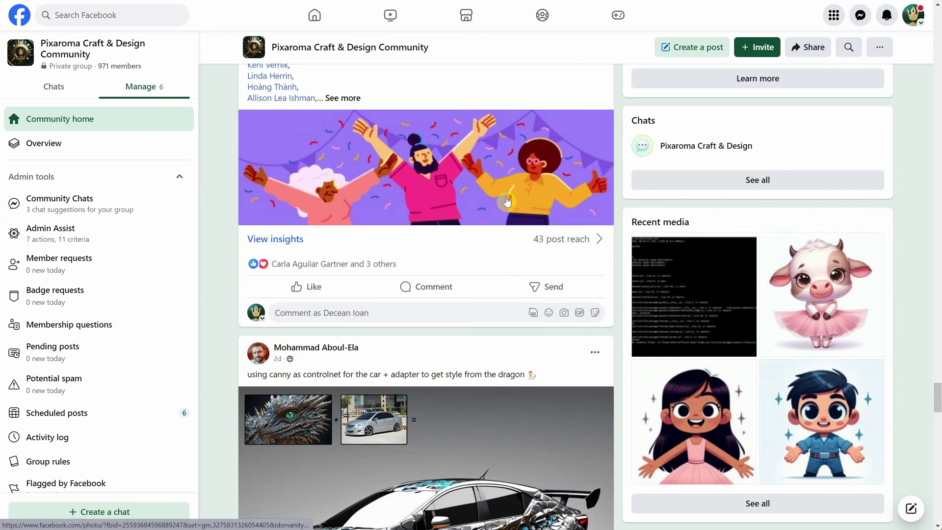
scroll(506, 199, up, 15)
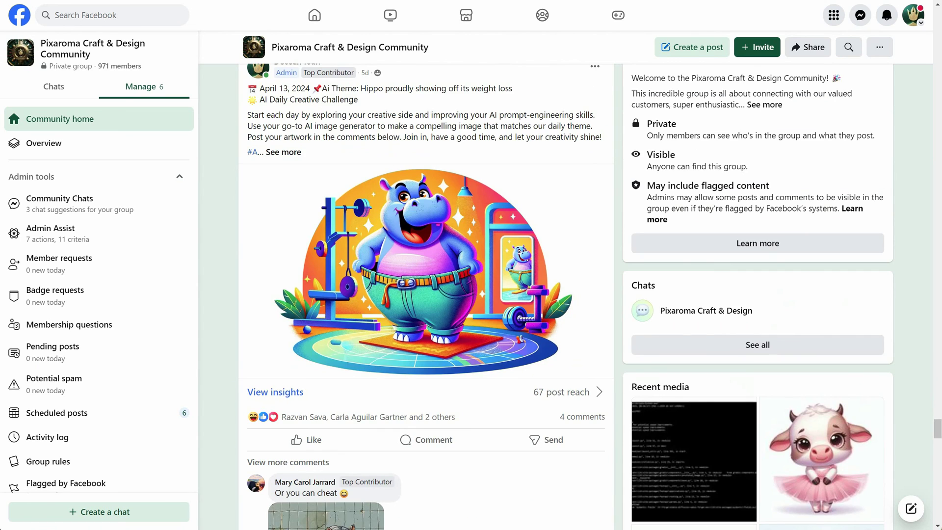